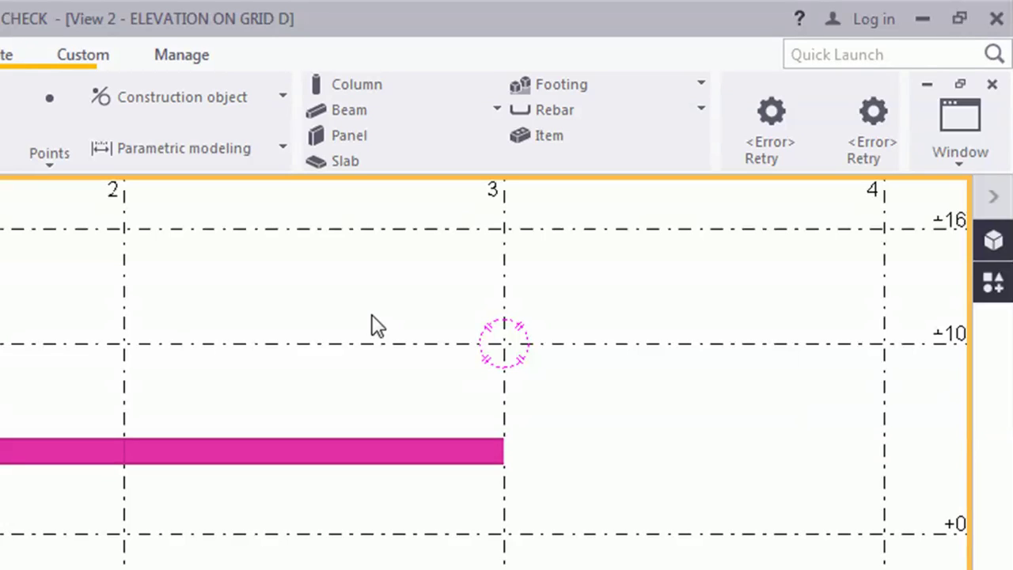
# - Search the Applications & components catalog for "main plugin"
pyautogui.hotkey('ctrl', 'f')
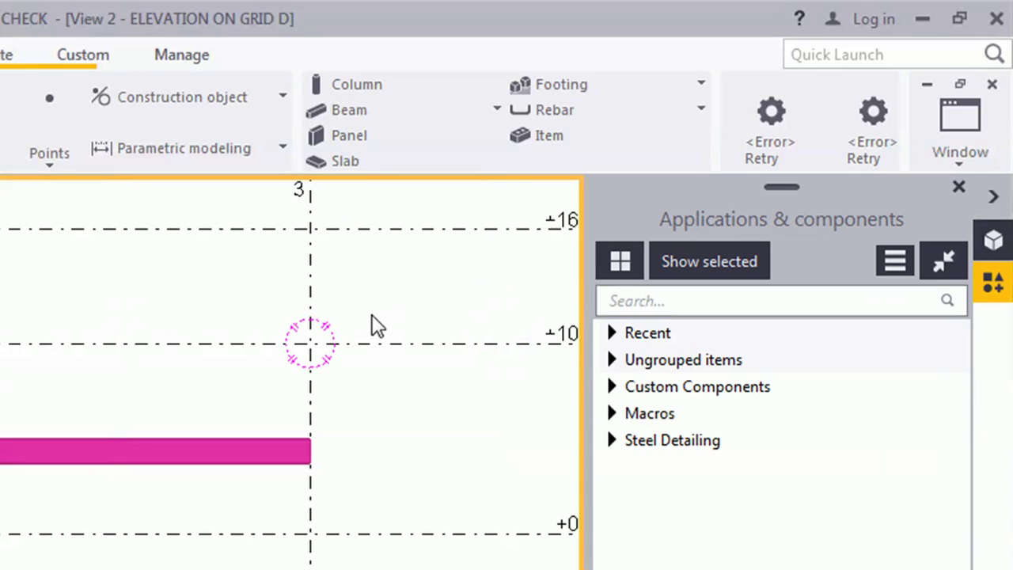
pyautogui.click(688, 305)
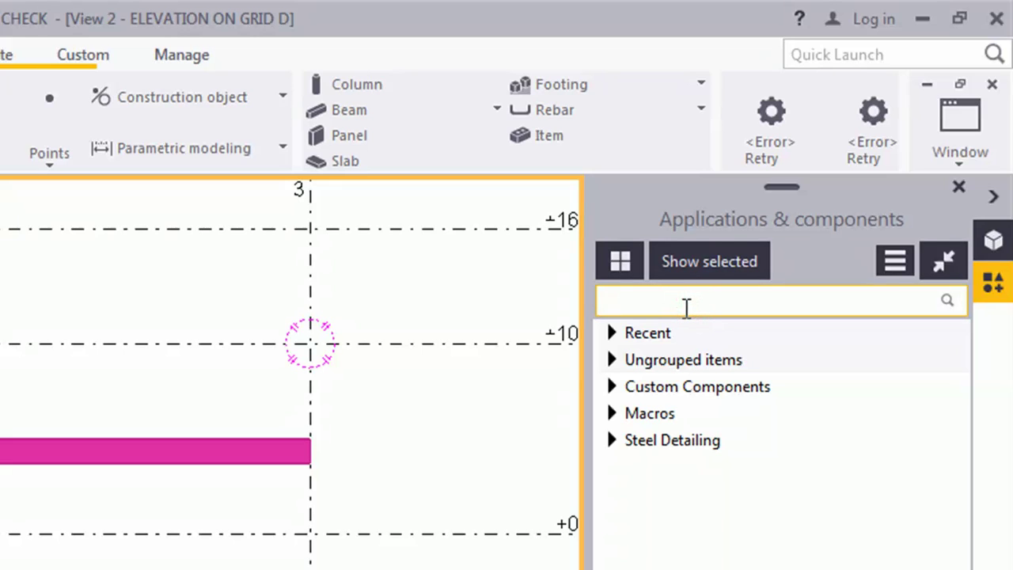
pyautogui.write('ma')
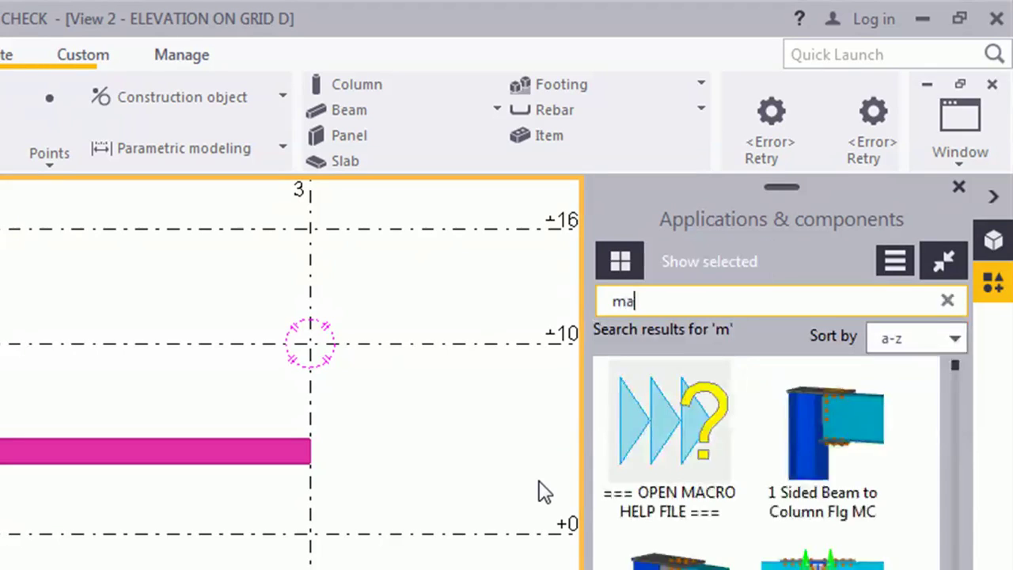
pyautogui.write('in p')
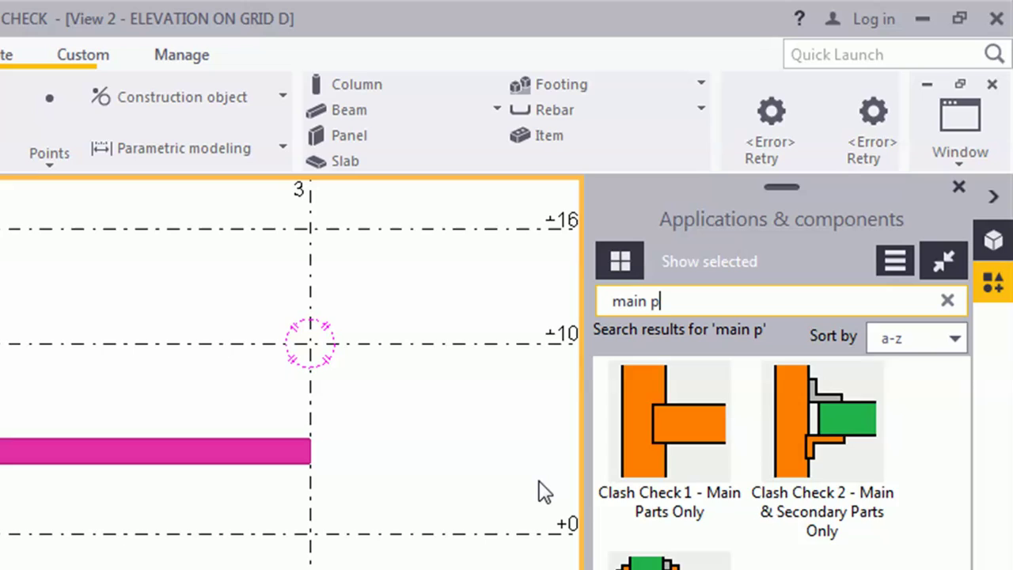
pyautogui.write('lugin')
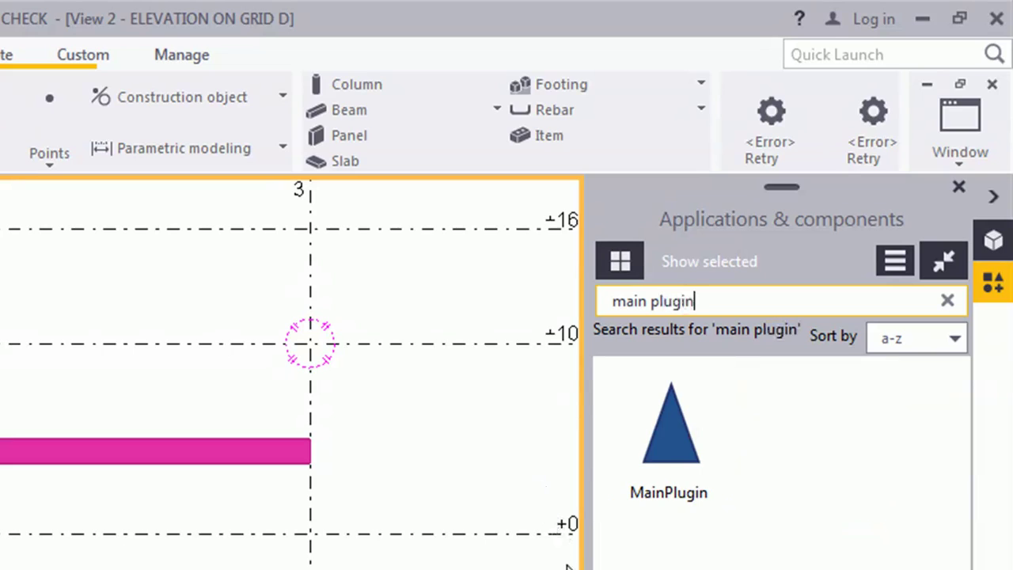
# - Apply MainPlugin with the beam between grids 1 and 2 as main part and the beam between grids 2 and 3 as secondary
pyautogui.click(665, 476)
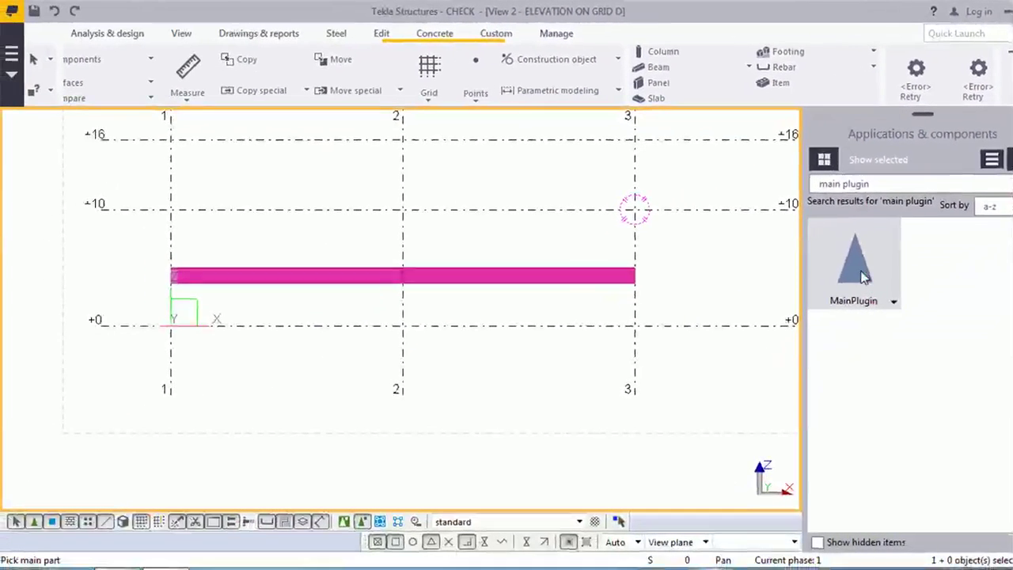
pyautogui.click(682, 447)
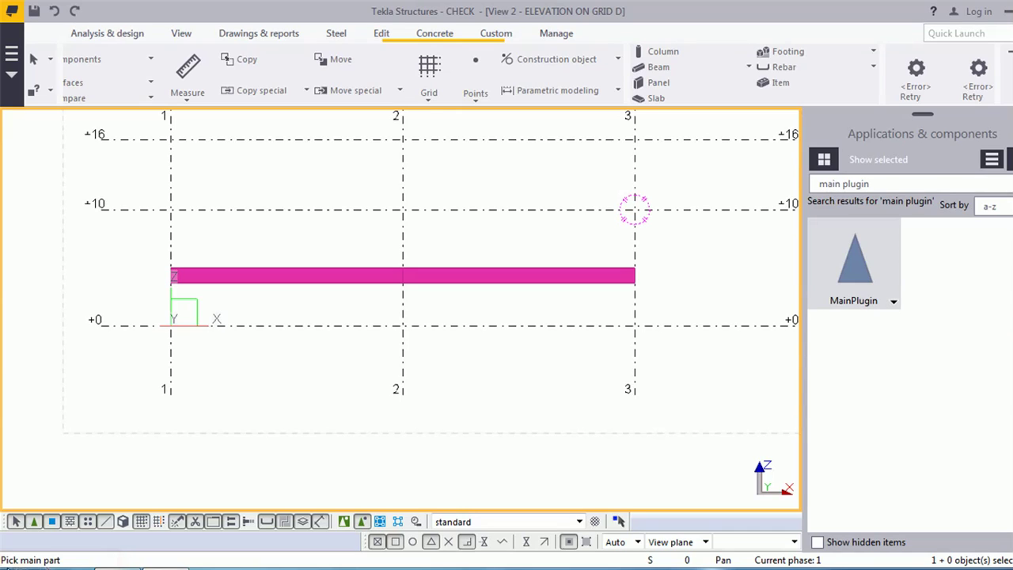
pyautogui.click(294, 281)
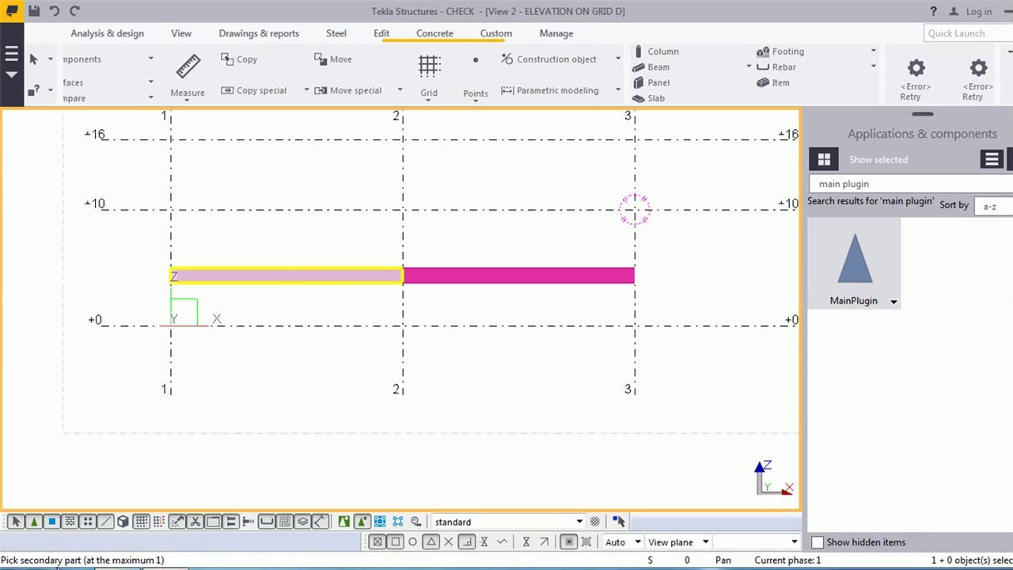
pyautogui.click(425, 277)
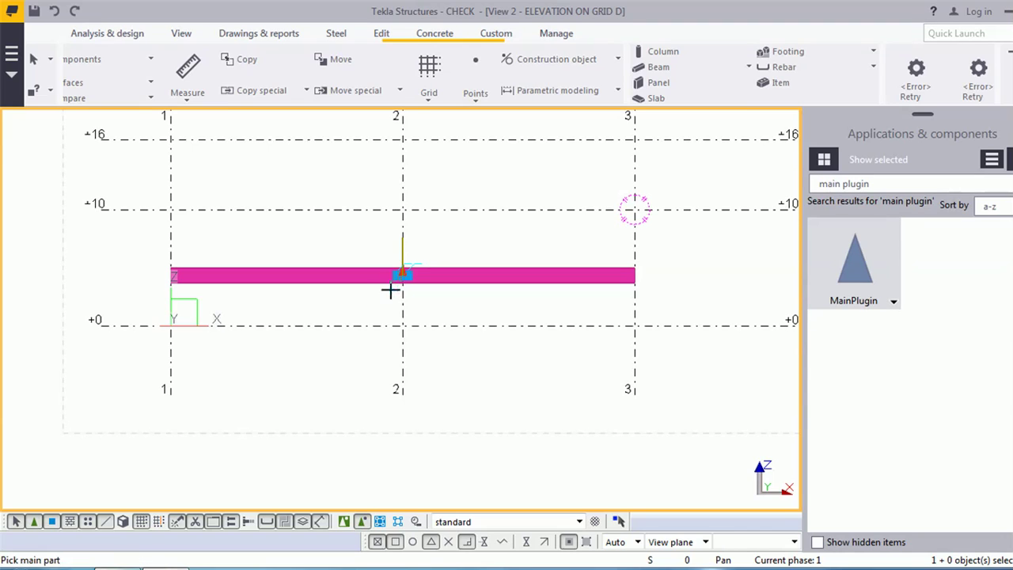
# - Open the properties of the MainPlugin connection at grid 2 and place the dialog beside the splice plate
pyautogui.scroll(3, 400, 289)
pyautogui.scroll(3, 403, 274)
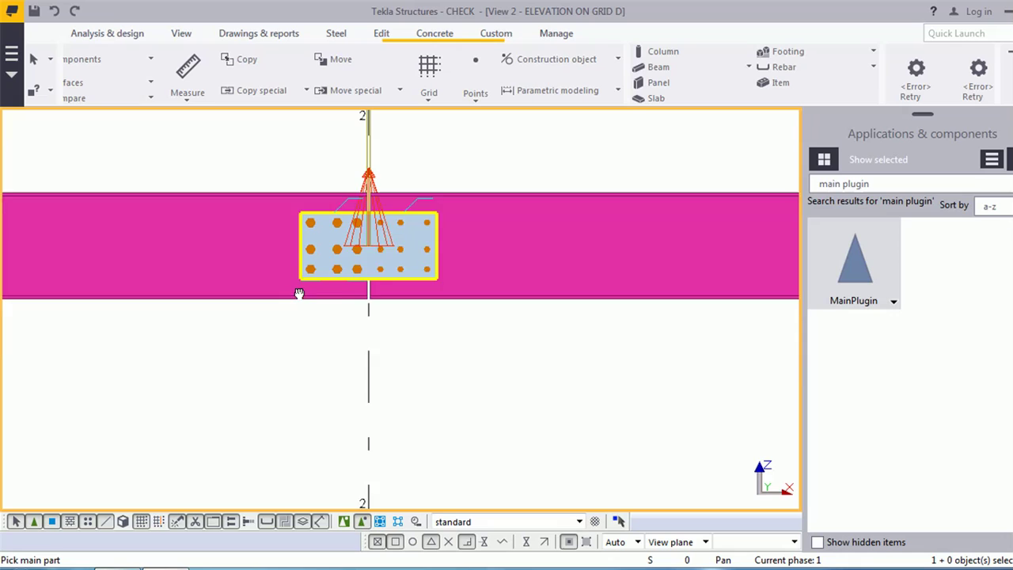
pyautogui.rightClick(357, 178)
pyautogui.click(423, 188)
pyautogui.scroll(2, 395, 258)
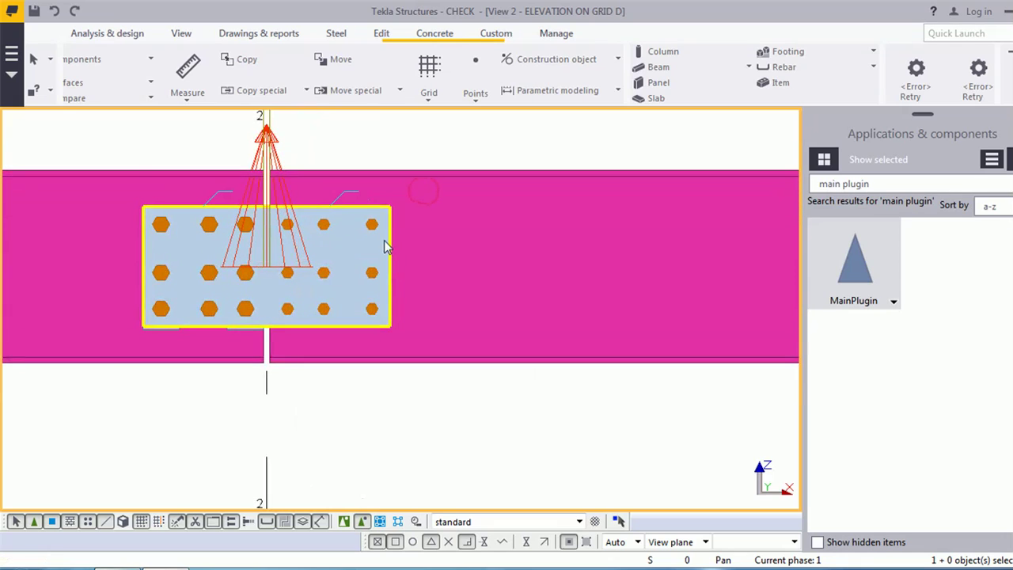
pyautogui.moveTo(389, 147); pyautogui.dragTo(435, 317, button='middle')
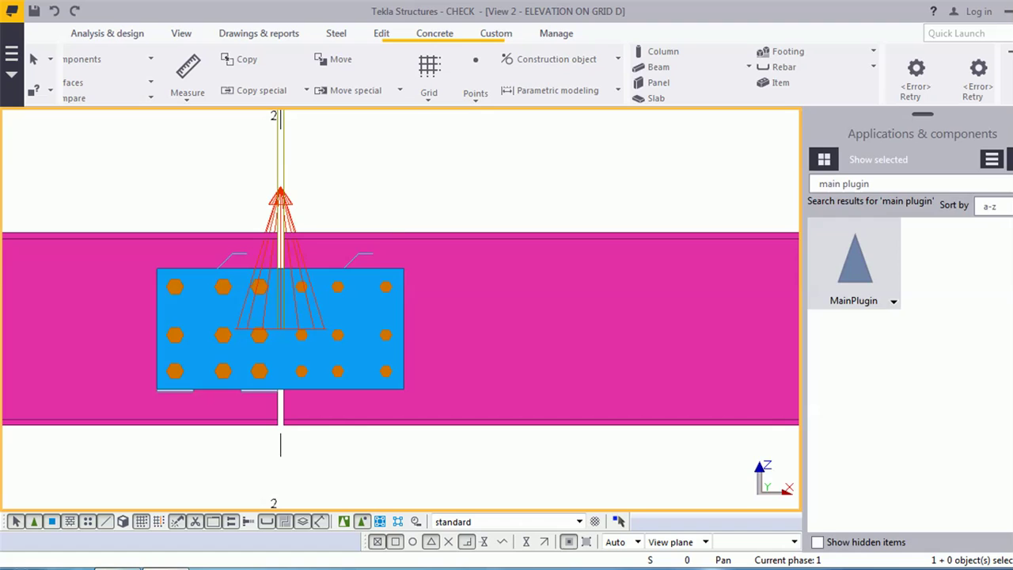
pyautogui.scroll(2, 419, 212)
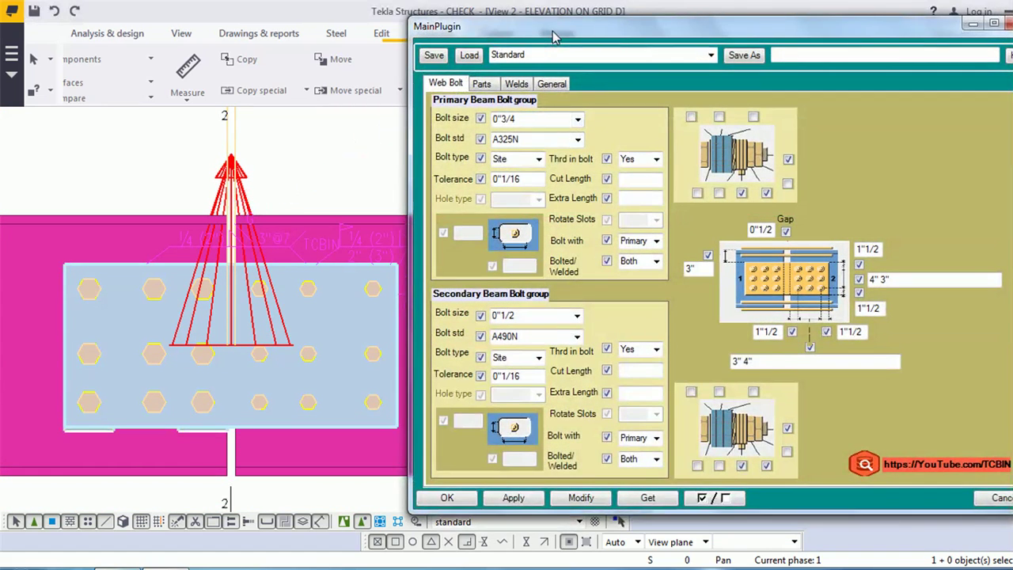
pyautogui.moveTo(554, 36); pyautogui.dragTo(531, 43)
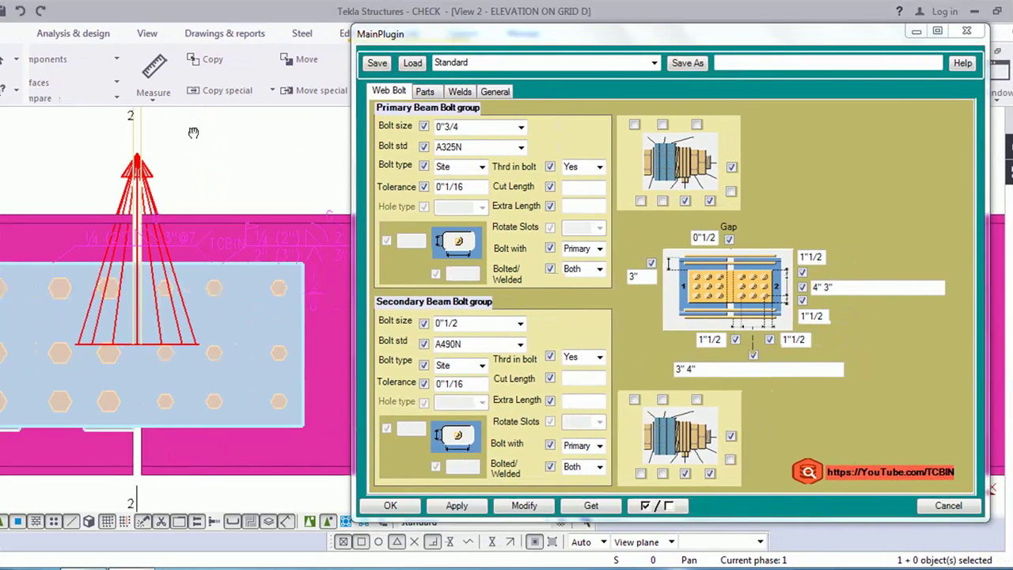
pyautogui.scroll(-1, 242, 162)
pyautogui.click(92, 346)
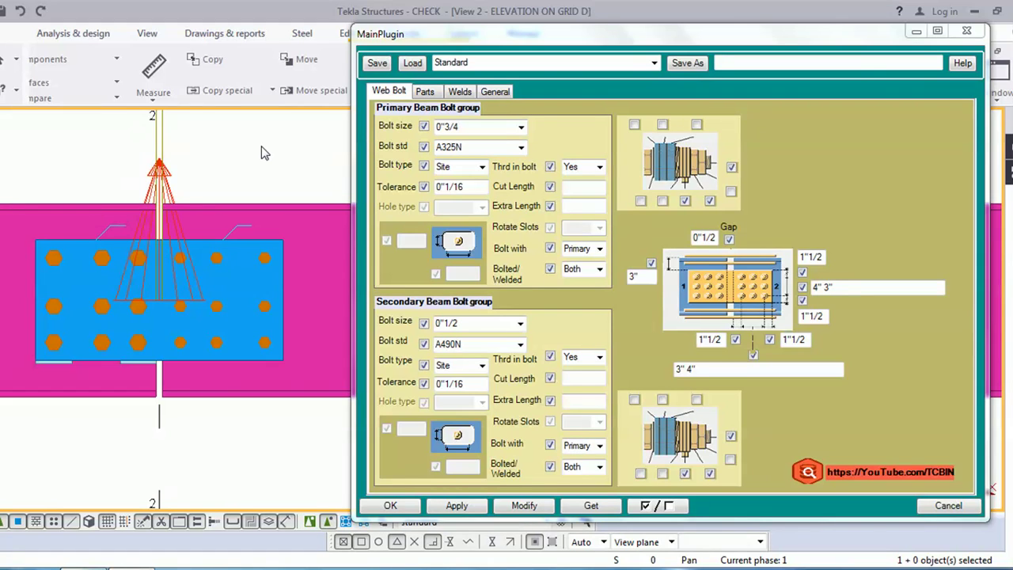
pyautogui.scroll(-2, 243, 190)
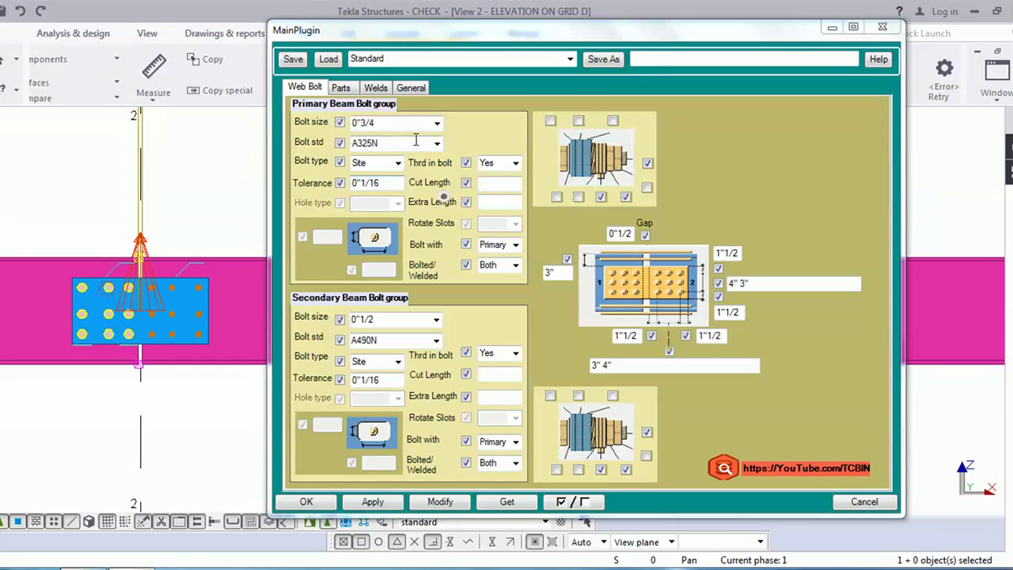
# - Set the primary beam bolt group to bolt size 0"1/2 and bolt standard A325N
pyautogui.click(437, 123)
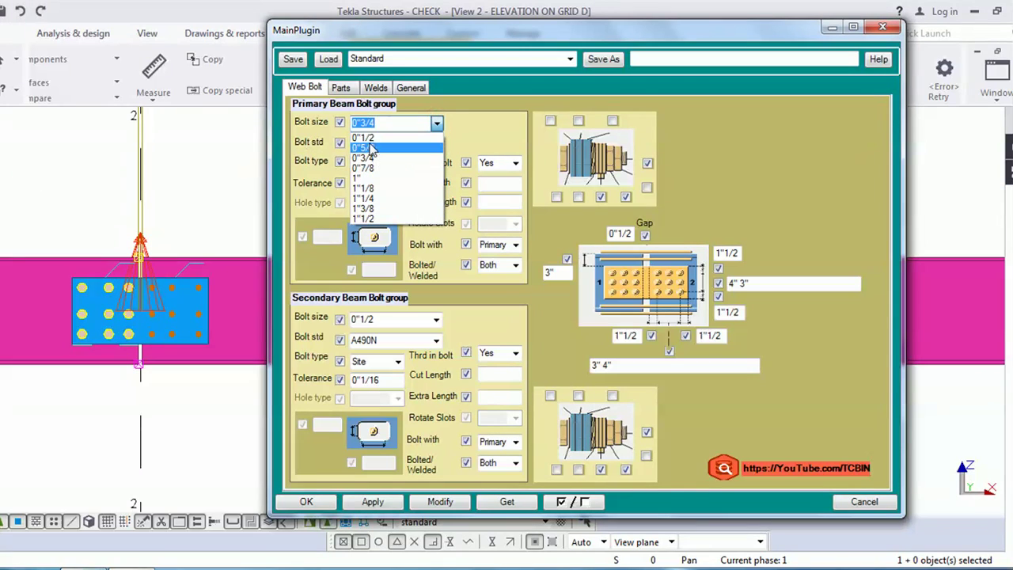
pyautogui.click(377, 139)
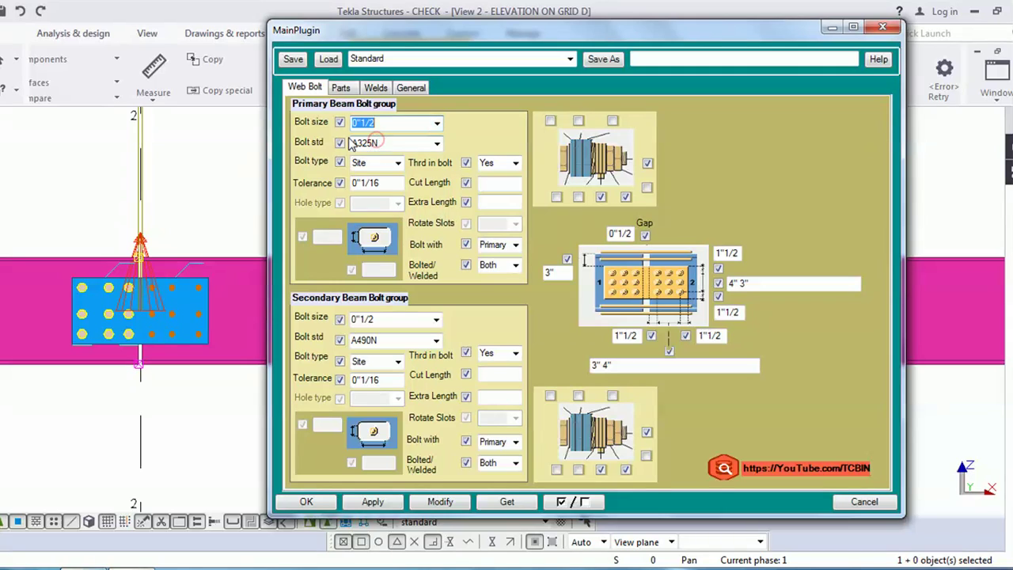
pyautogui.click(435, 144)
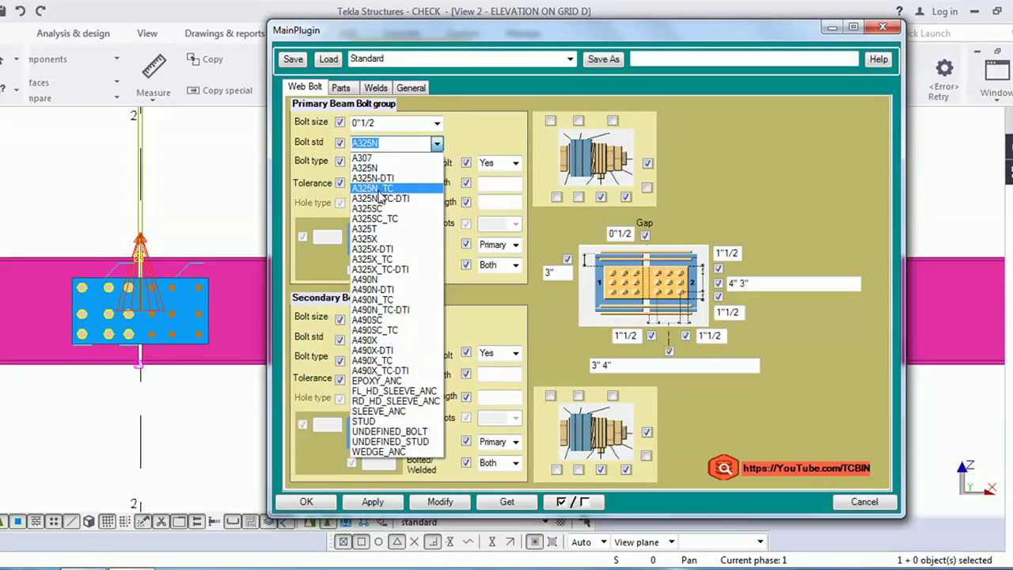
pyautogui.click(379, 169)
# - Set the primary beam bolts to type Workshop with a 1" tolerance and thread in bolt Yes
pyautogui.click(398, 163)
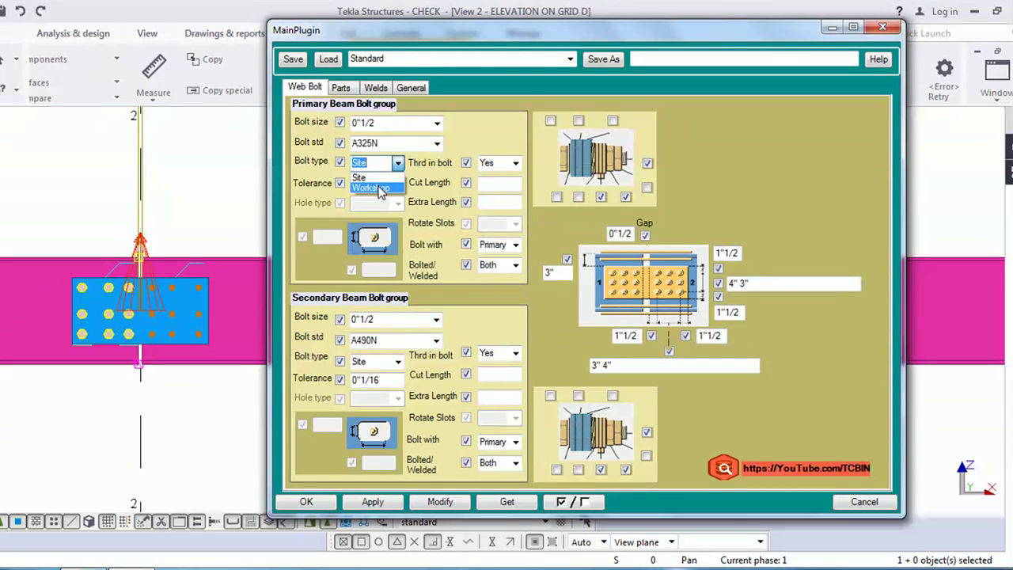
pyautogui.click(381, 188)
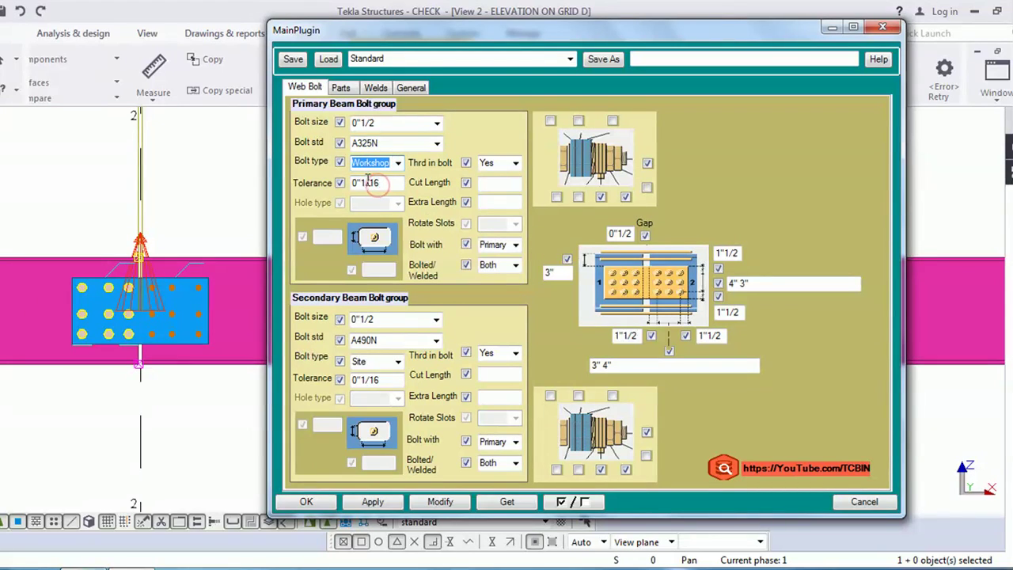
pyautogui.doubleClick(384, 183)
pyautogui.write('1')
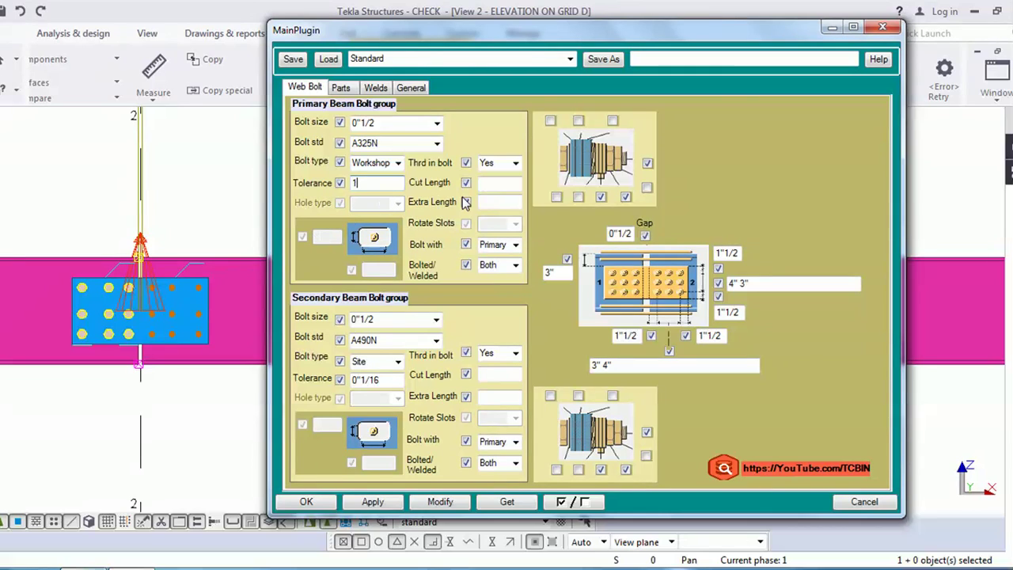
pyautogui.click(514, 164)
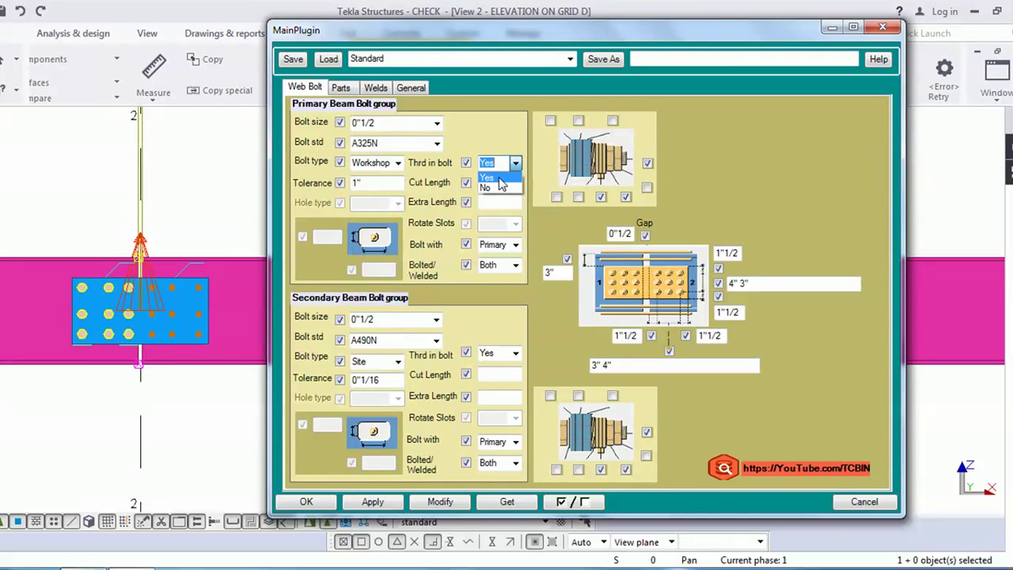
pyautogui.click(491, 177)
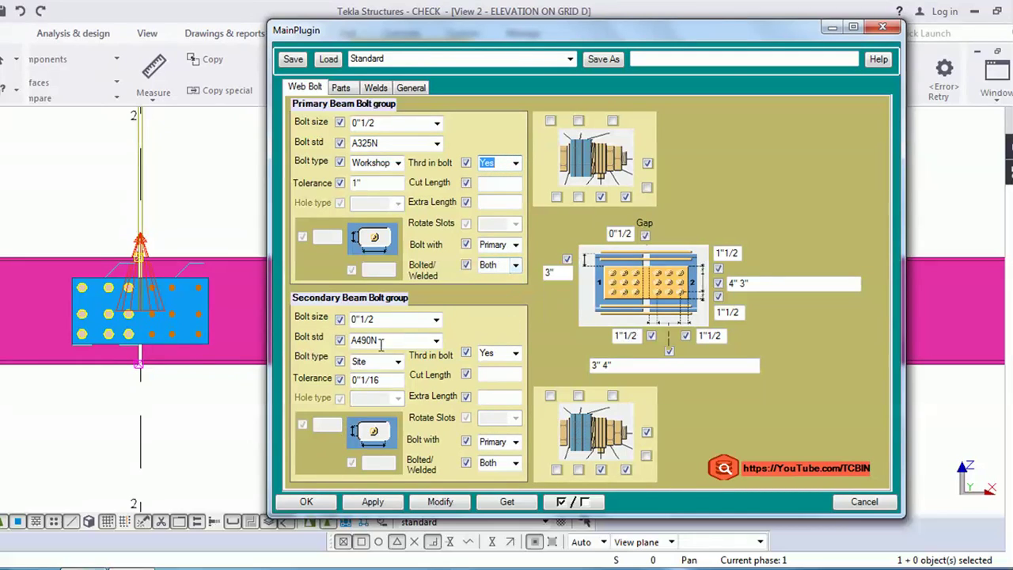
# - Set the secondary beam bolt group to bolt size 0"3/4 and bolt standard A325X
pyautogui.click(436, 319)
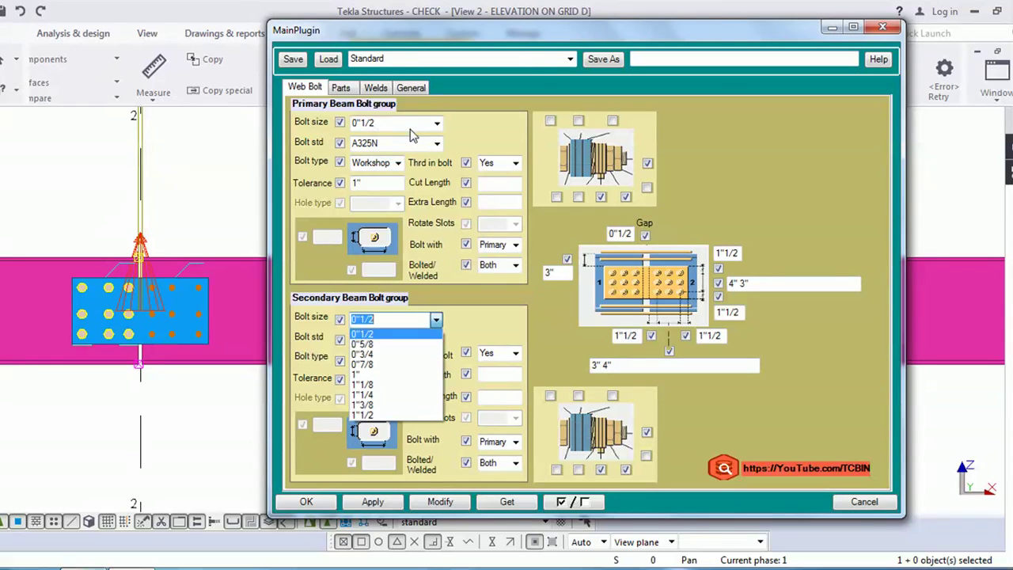
pyautogui.click(368, 356)
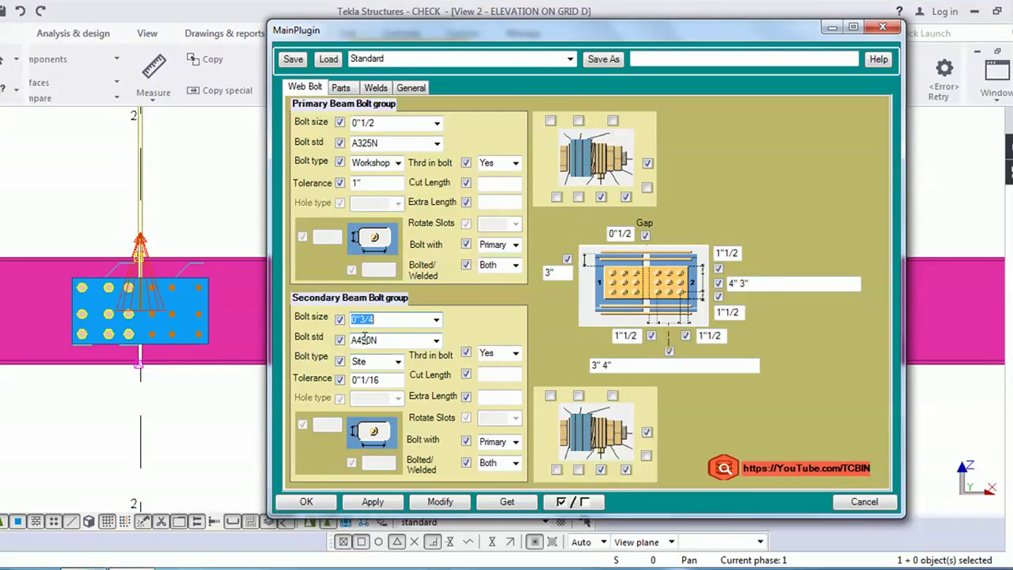
pyautogui.click(404, 339)
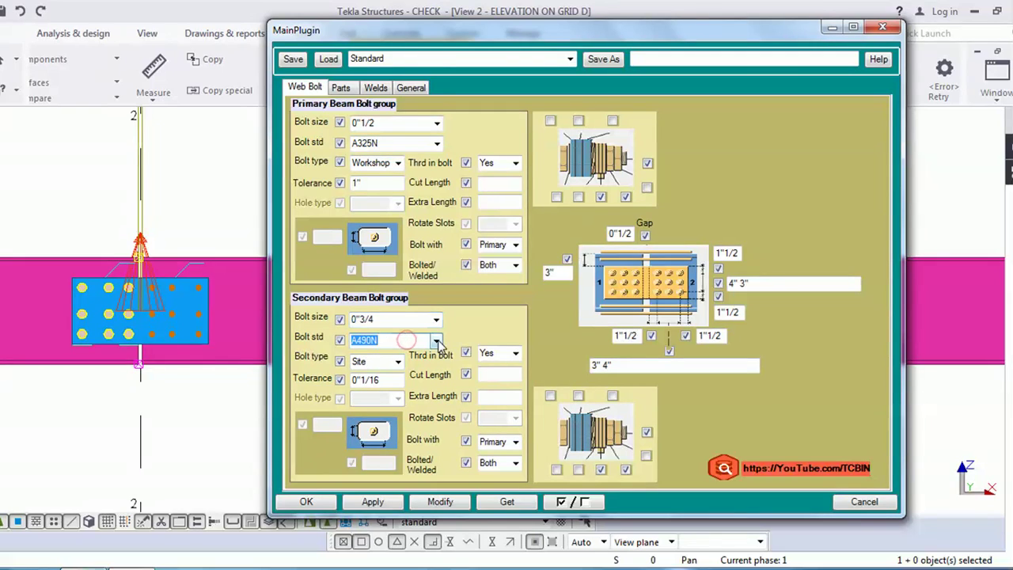
pyautogui.click(436, 342)
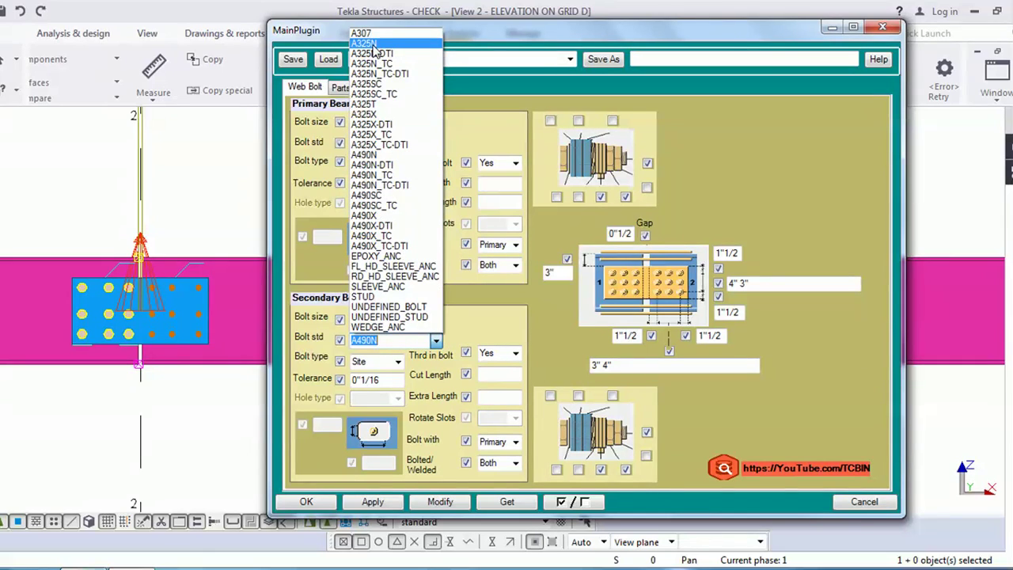
pyautogui.click(373, 44)
pyautogui.click(436, 342)
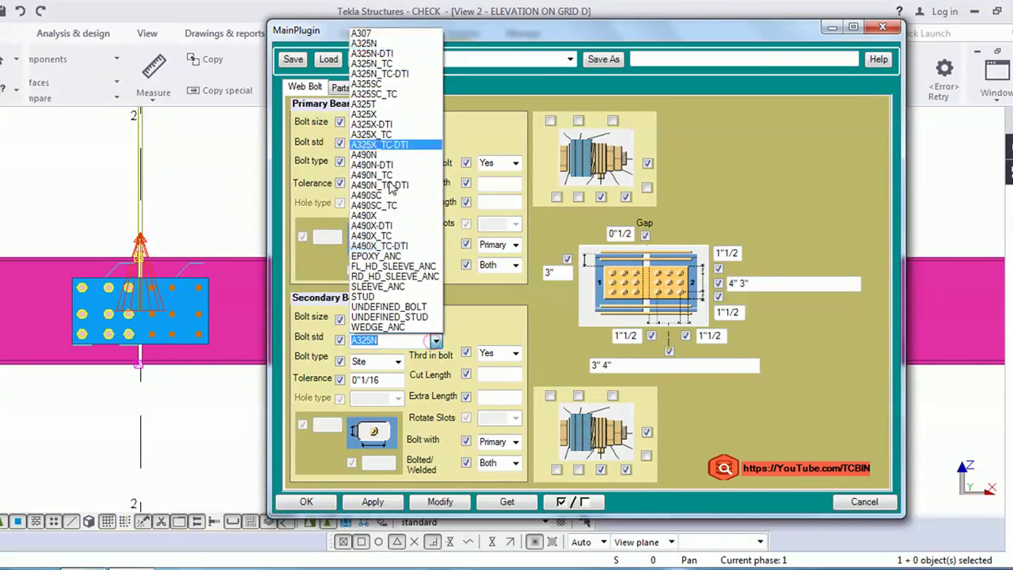
pyautogui.click(379, 115)
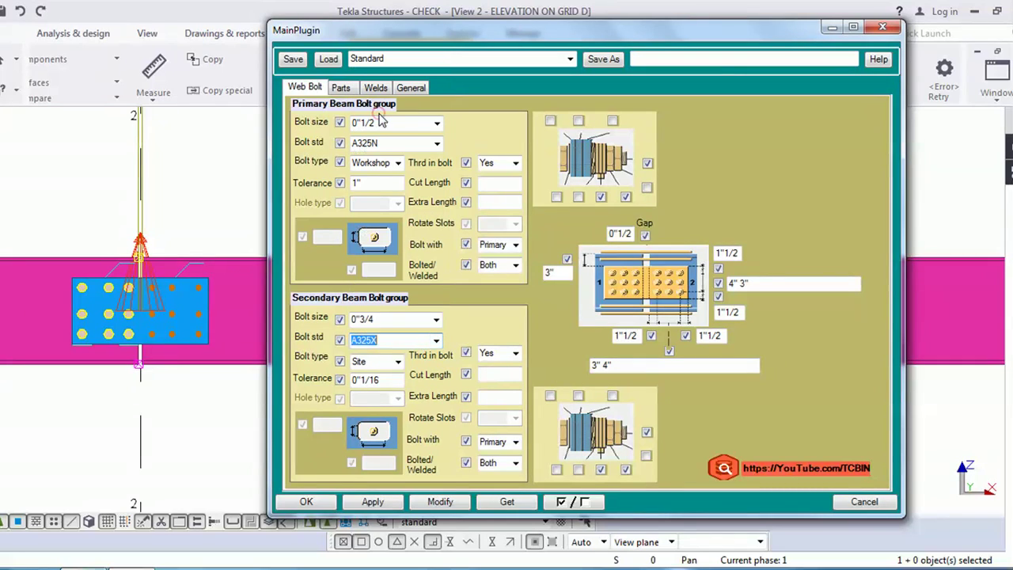
# - Set the secondary beam bolts to type Site with a 0"1/2 tolerance and thread in bolt No
pyautogui.click(398, 361)
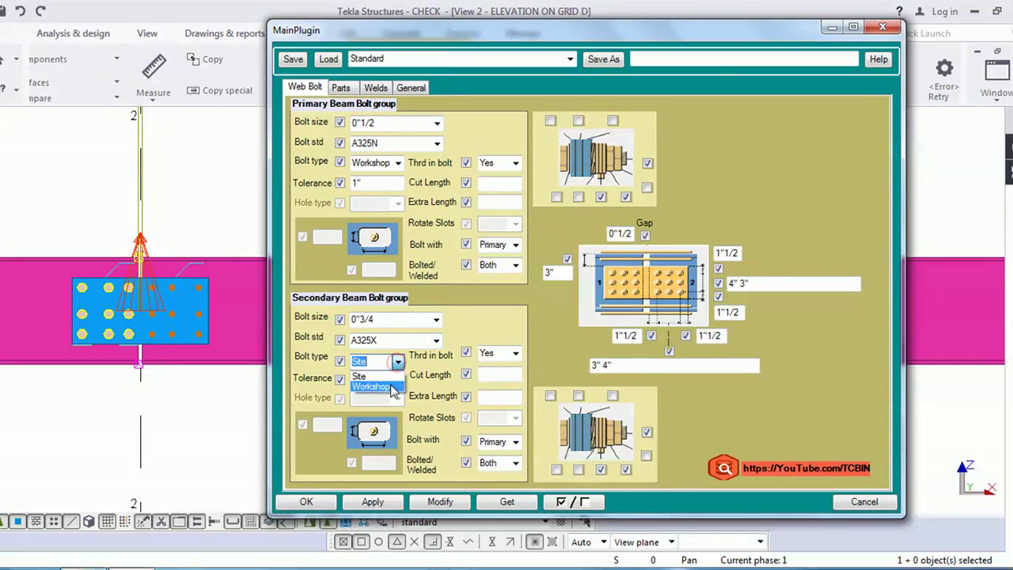
pyautogui.click(384, 376)
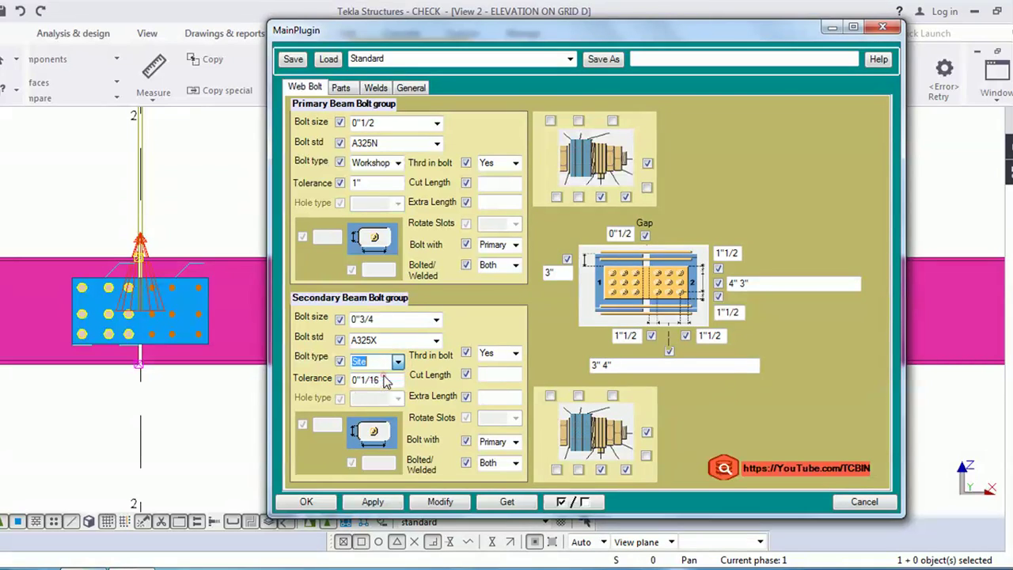
pyautogui.click(386, 381)
pyautogui.doubleClick(386, 381)
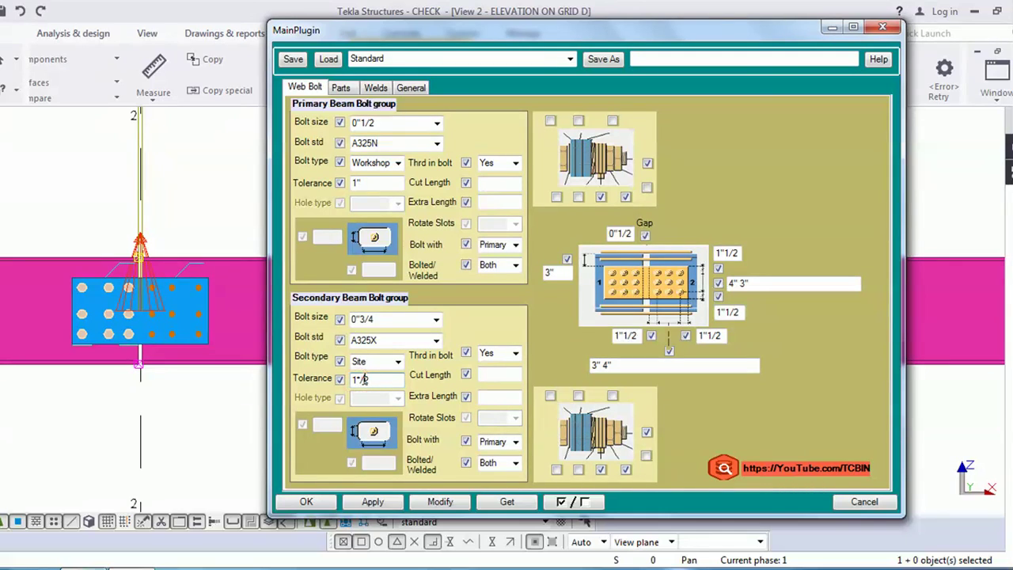
pyautogui.press('BackSpace')
pyautogui.click(512, 352)
pyautogui.click(508, 373)
pyautogui.click(516, 353)
pyautogui.click(503, 374)
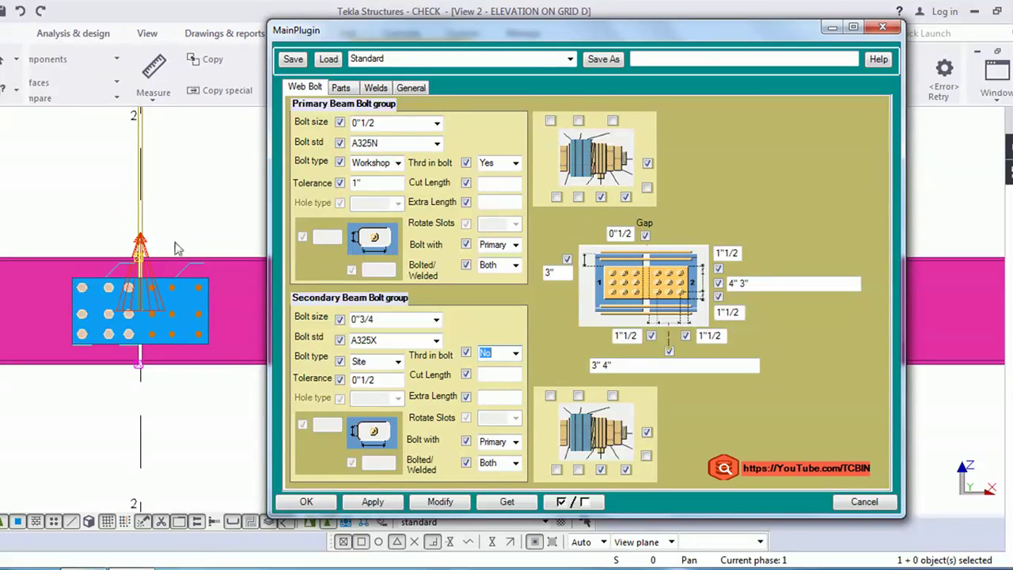
# - Apply the changed web bolt settings to the splice connection in the elevation view
pyautogui.click(156, 281)
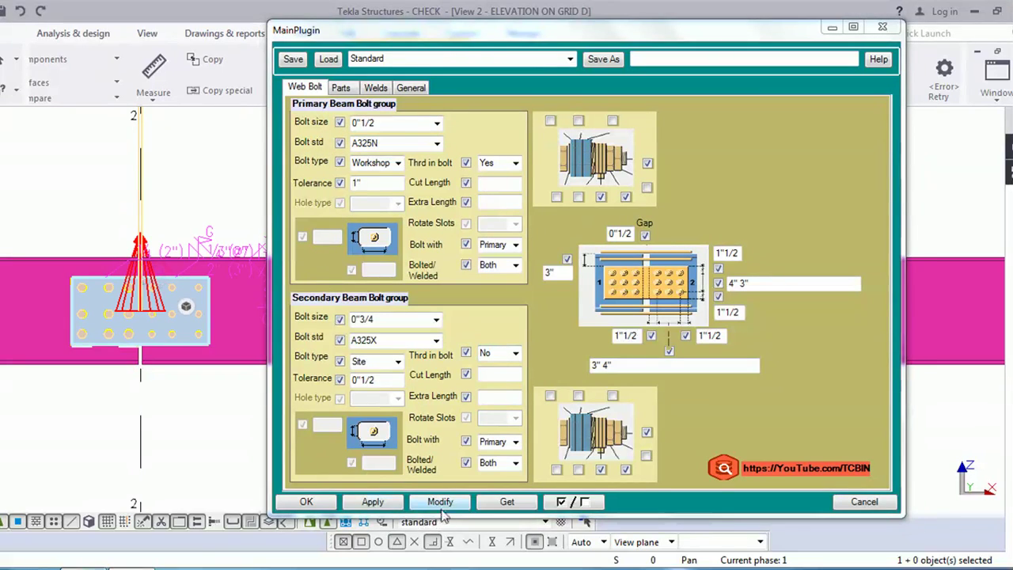
pyautogui.click(441, 502)
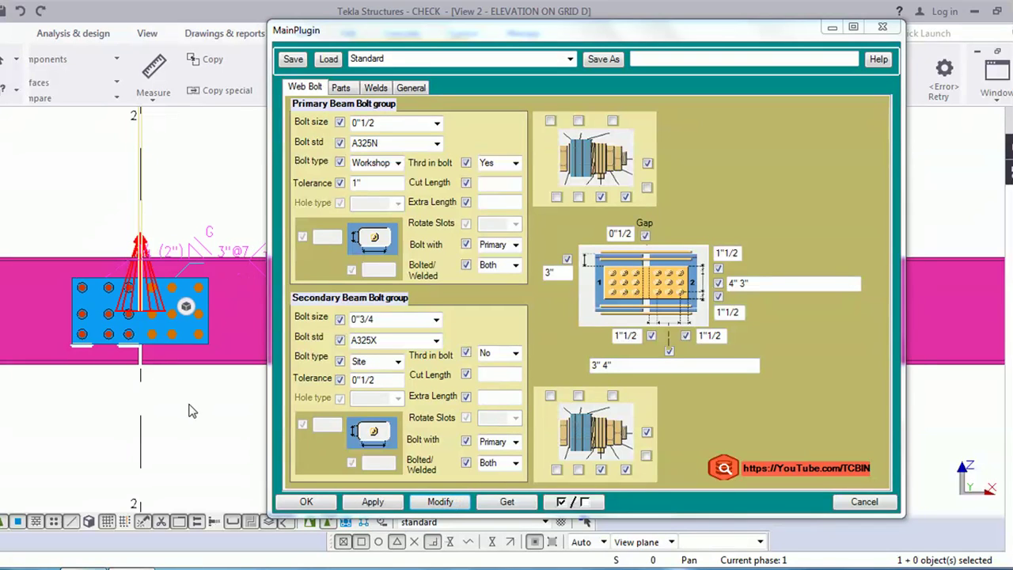
pyautogui.scroll(1, 136, 317)
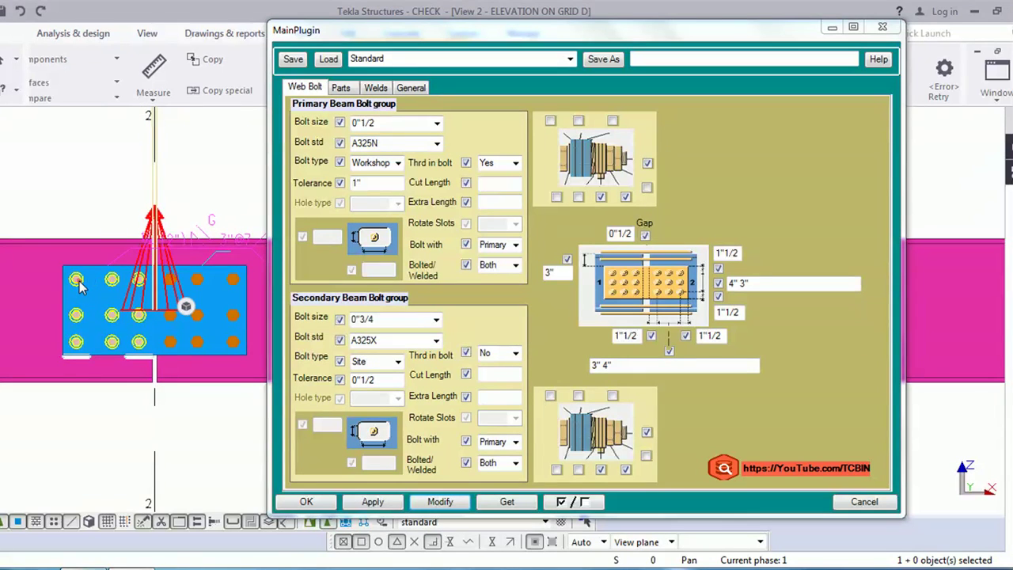
# - Inquire the primary beam bolt group and arrange its report beside the connection settings for comparison
pyautogui.rightClick(79, 287)
pyautogui.click(108, 233)
pyautogui.moveTo(484, 43); pyautogui.dragTo(632, 25)
pyautogui.moveTo(322, 177); pyautogui.dragTo(76, 106)
pyautogui.click(509, 22)
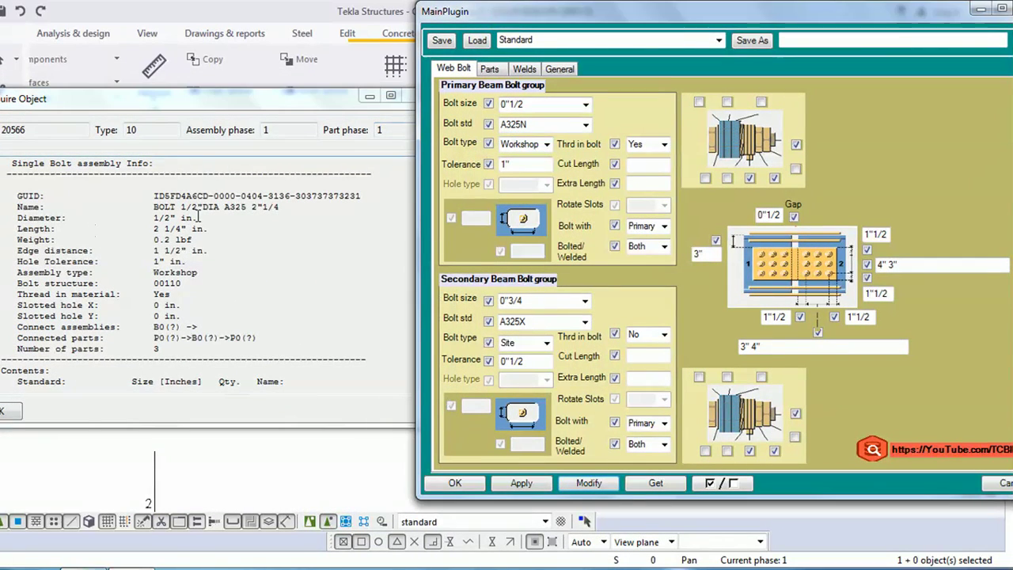
# - Compare the primary bolts' reported diameter, standard, assembly type and thread in material with the connection settings, and close the report
pyautogui.moveTo(198, 218); pyautogui.dragTo(149, 217)
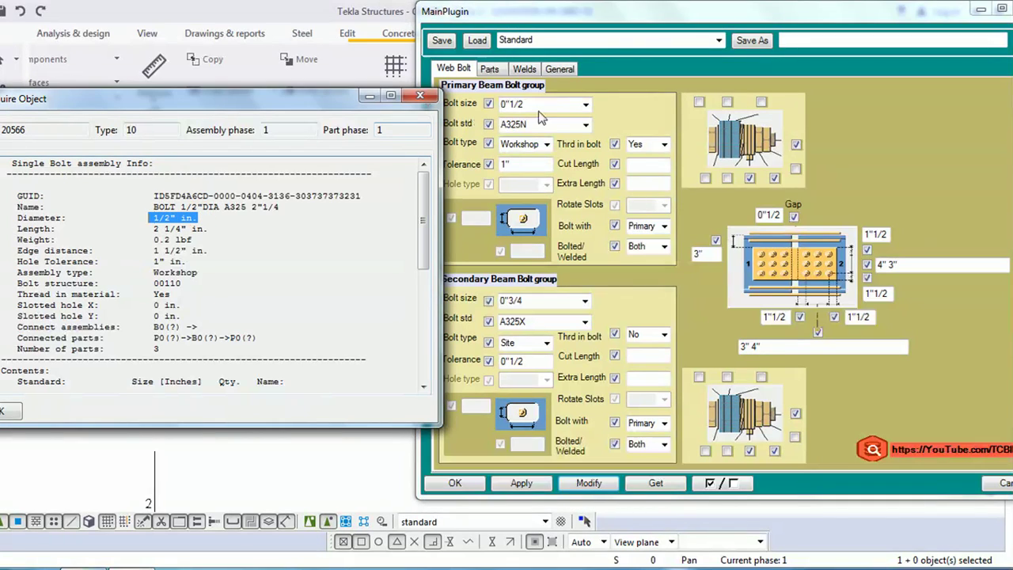
pyautogui.moveTo(247, 207); pyautogui.dragTo(276, 249)
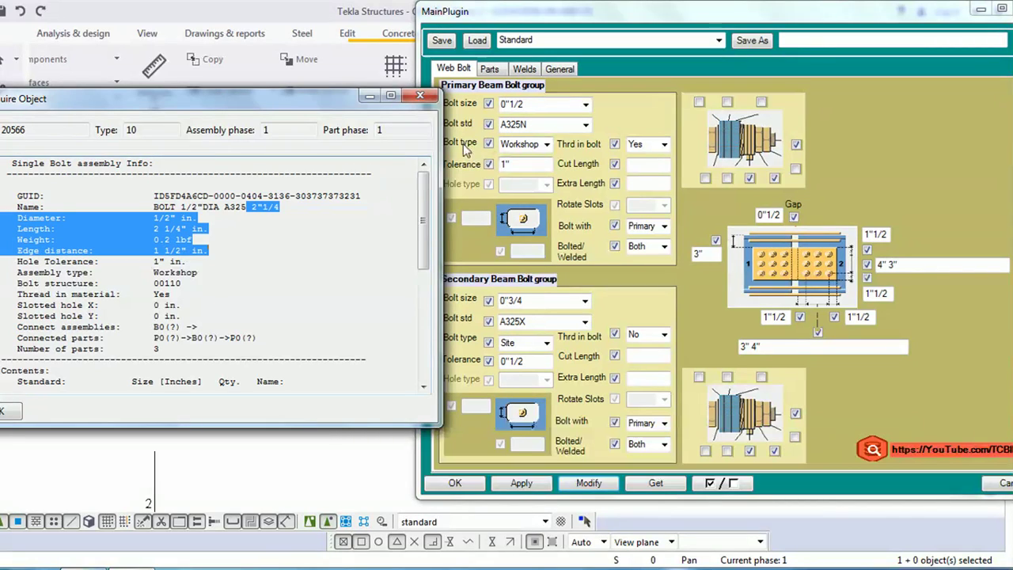
pyautogui.moveTo(202, 274); pyautogui.dragTo(17, 273)
pyautogui.click(197, 273)
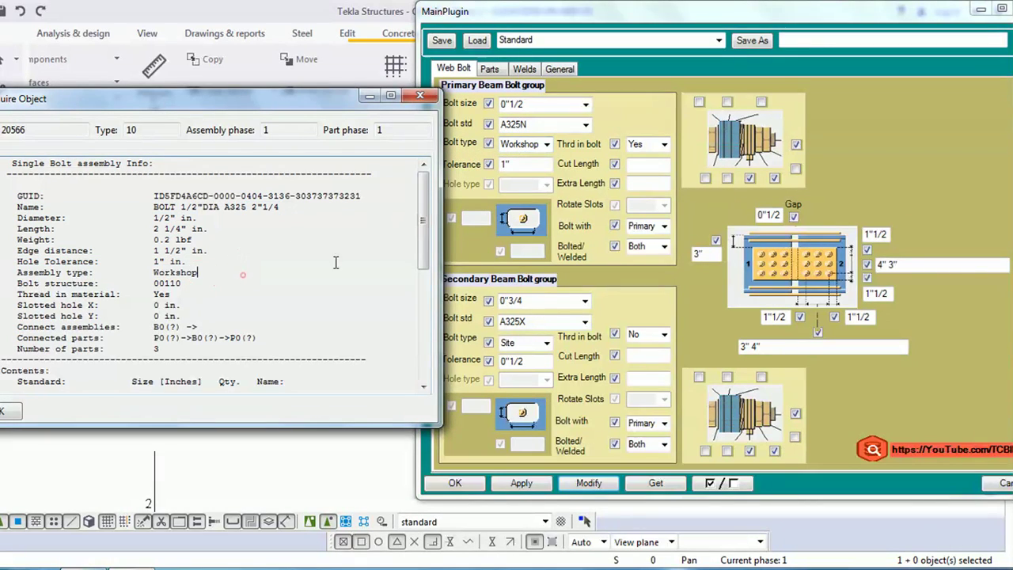
pyautogui.click(620, 149)
pyautogui.moveTo(178, 297); pyautogui.dragTo(131, 295)
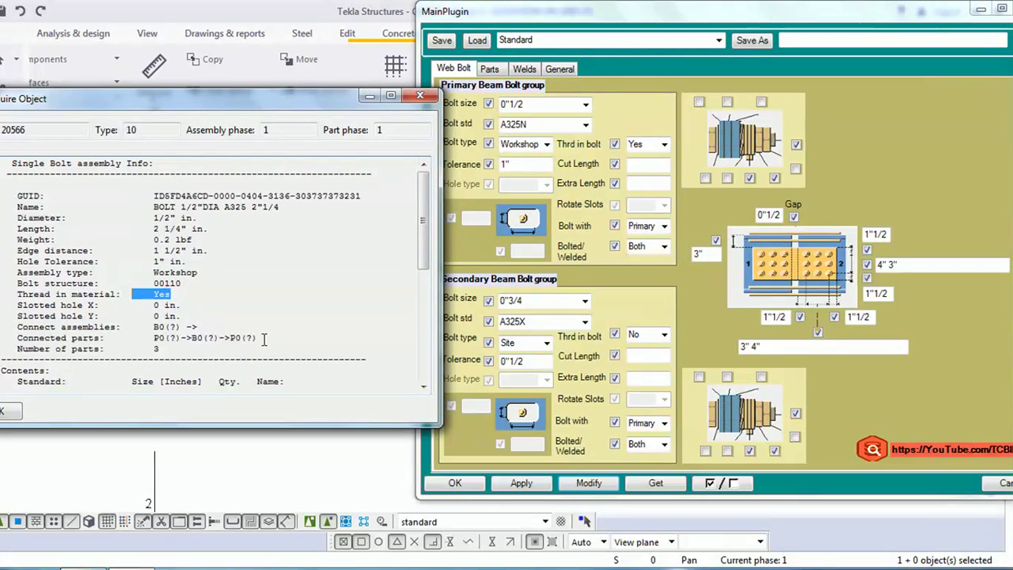
pyautogui.click(421, 95)
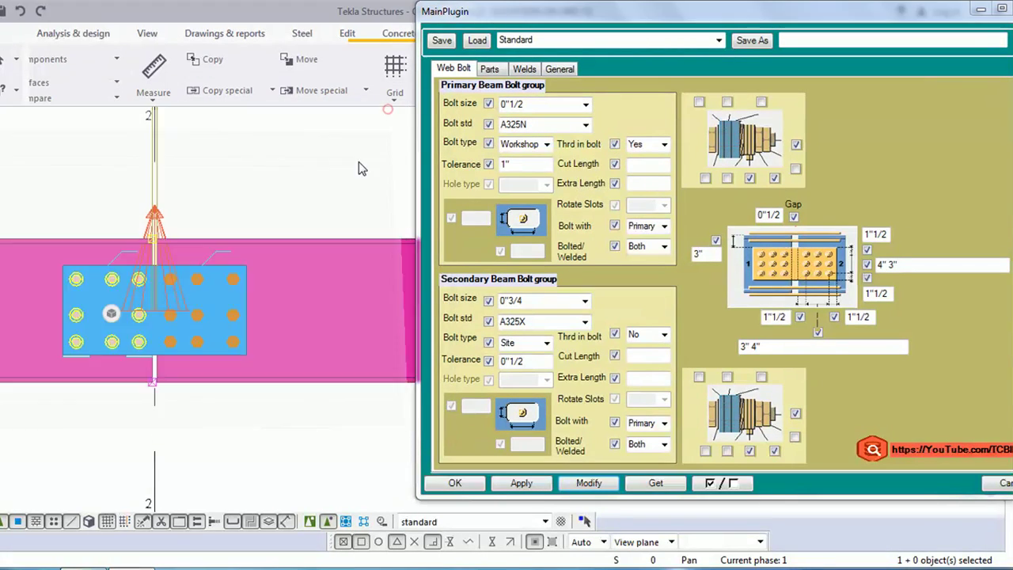
# - Inquire the secondary beam bolt group and check its reported diameter and bolt standard against the connection settings
pyautogui.rightClick(236, 282)
pyautogui.click(279, 298)
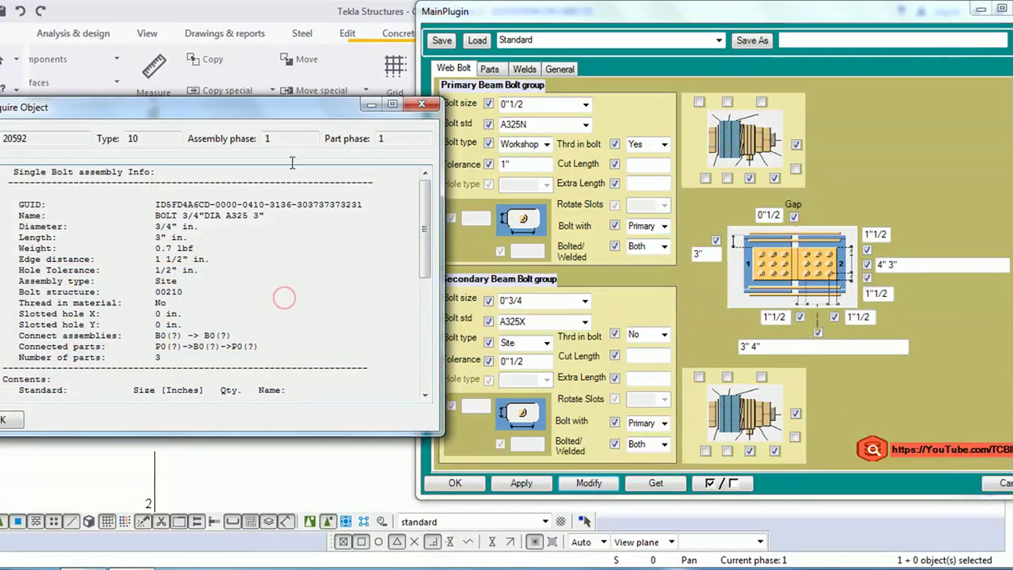
pyautogui.moveTo(298, 111); pyautogui.dragTo(264, 101)
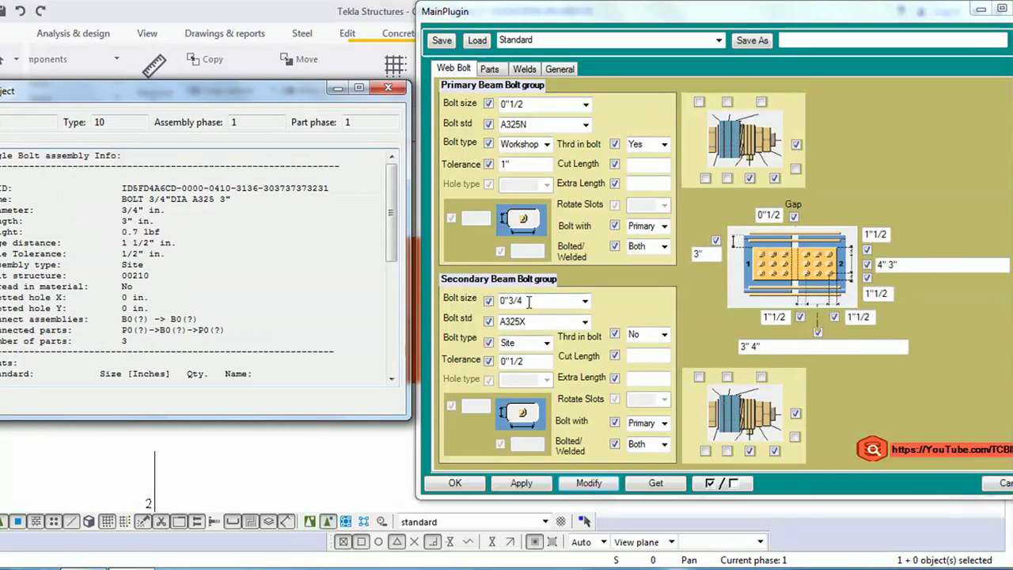
pyautogui.moveTo(166, 211); pyautogui.dragTo(122, 210)
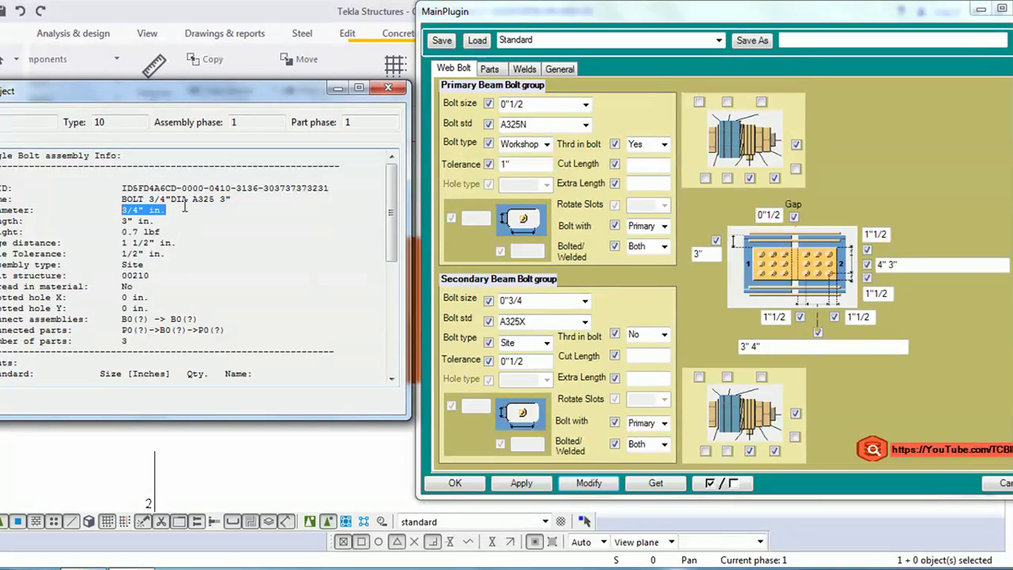
pyautogui.doubleClick(204, 199)
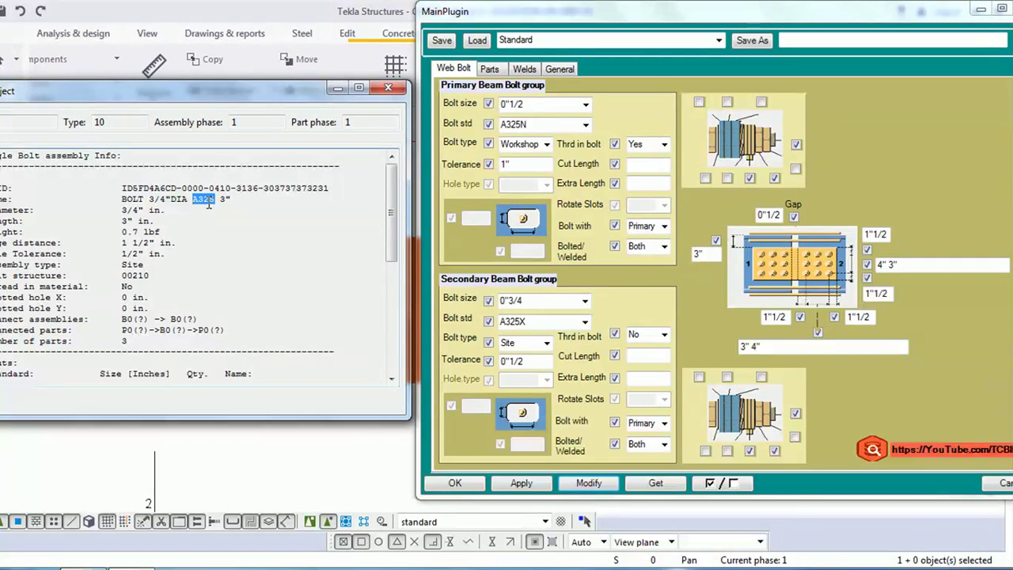
pyautogui.click(227, 202)
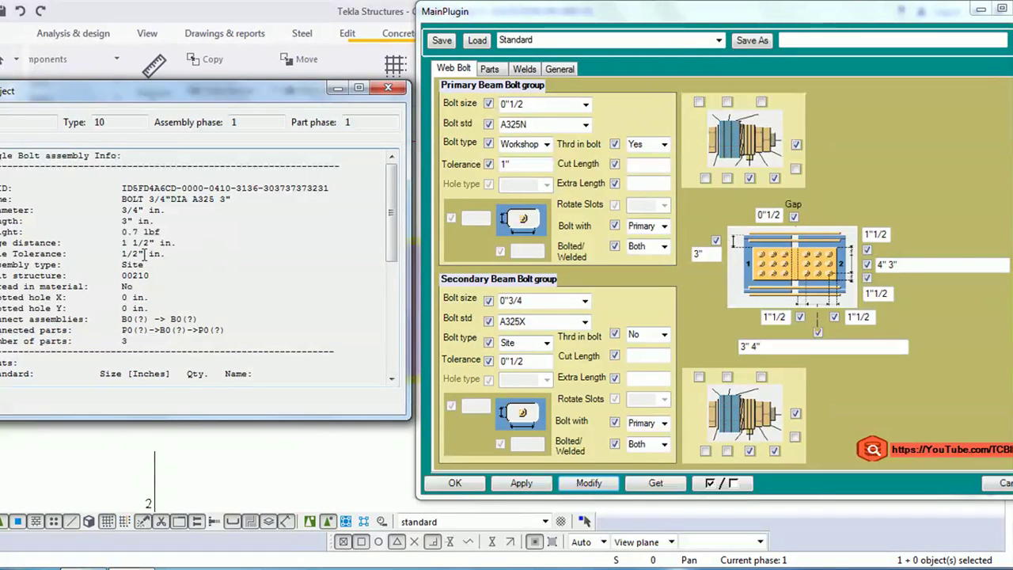
# - Check the secondary bolts' reported hole tolerance and thread in material against the connection settings, and close the report
pyautogui.moveTo(112, 275); pyautogui.dragTo(1, 274)
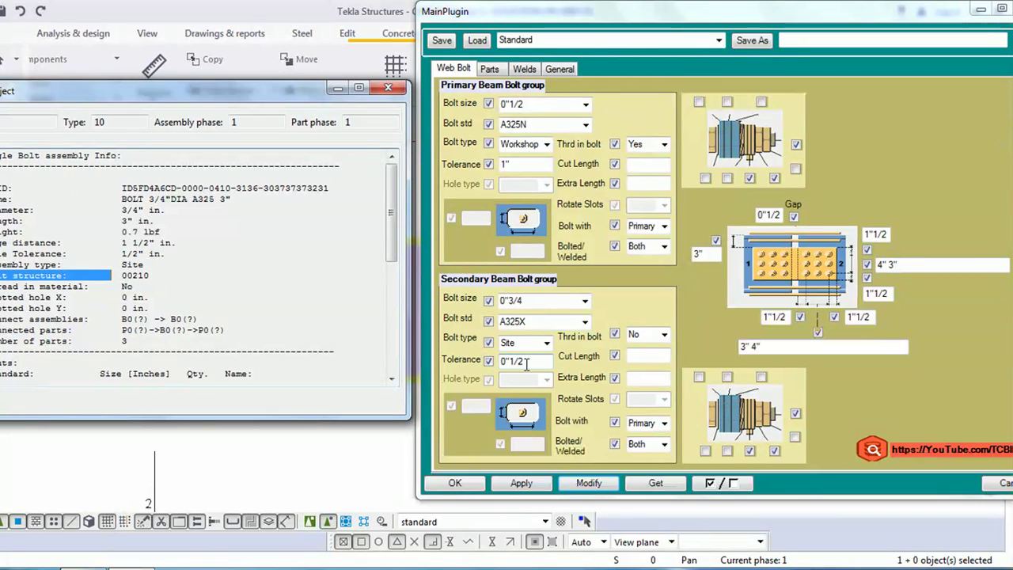
pyautogui.moveTo(171, 253); pyautogui.dragTo(68, 255)
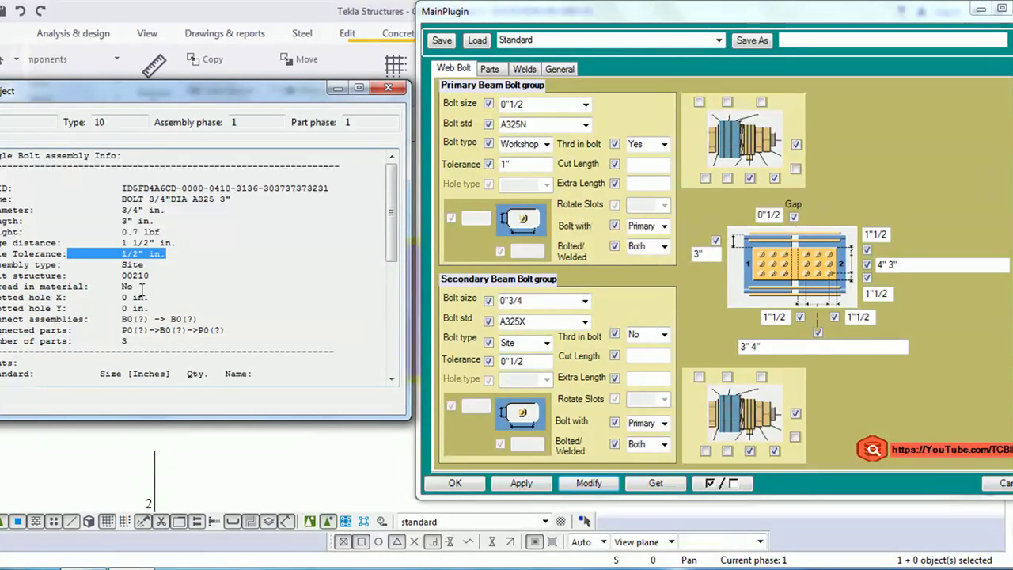
pyautogui.moveTo(142, 289); pyautogui.dragTo(105, 287)
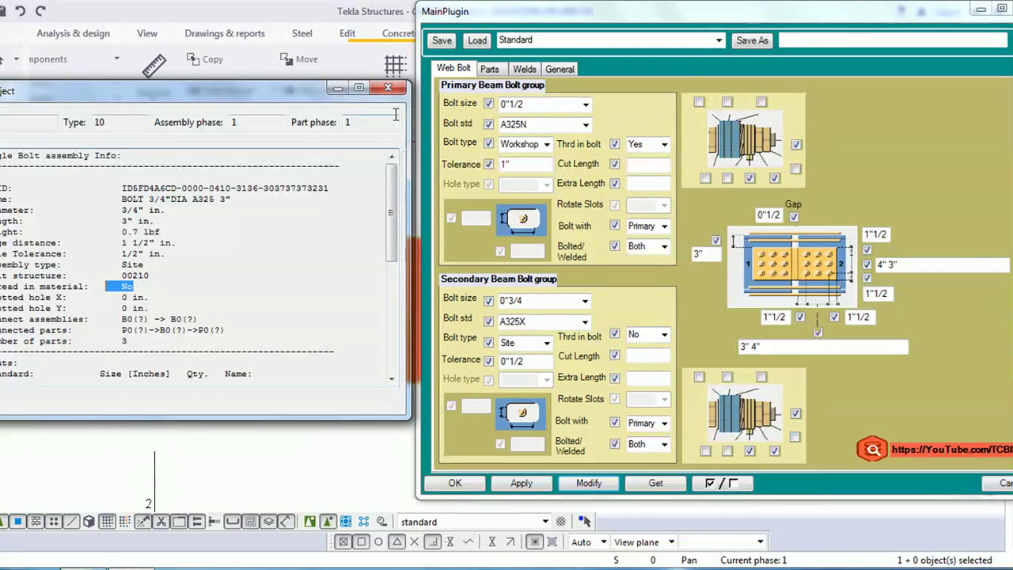
pyautogui.click(388, 87)
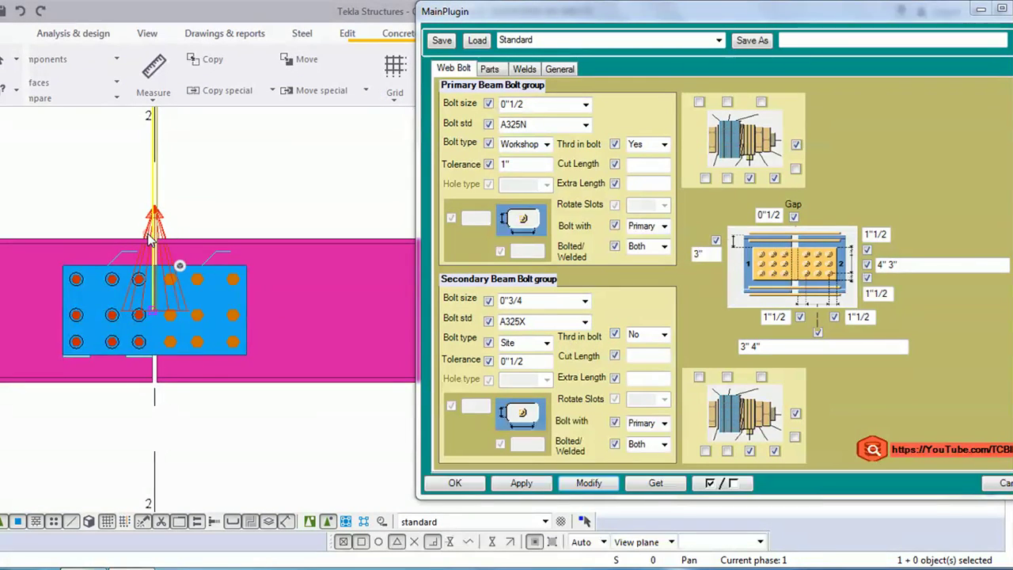
# - Set the secondary beam bolt standard to A490N and apply it to the splice connection
pyautogui.scroll(2, 150, 242)
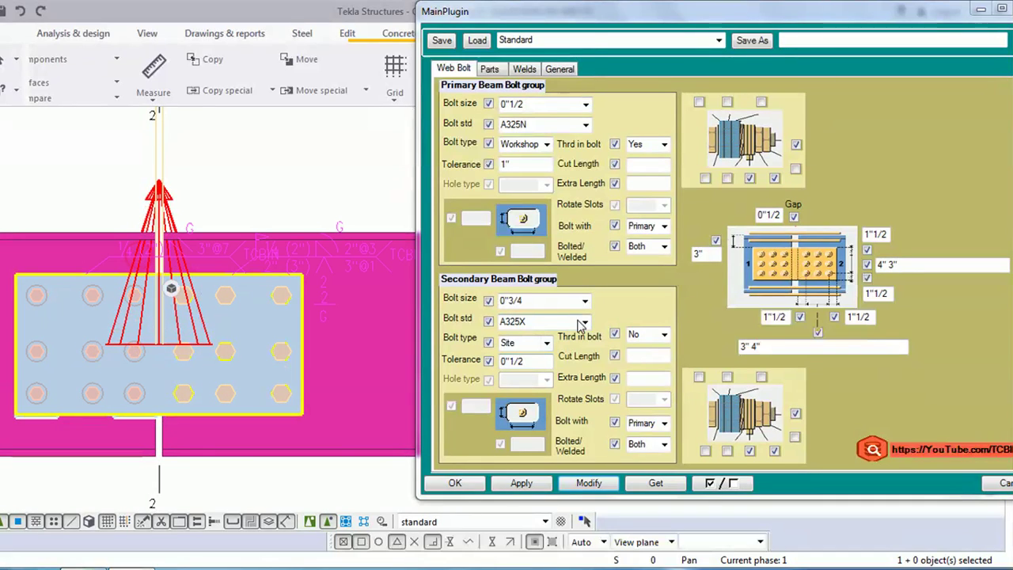
pyautogui.click(583, 321)
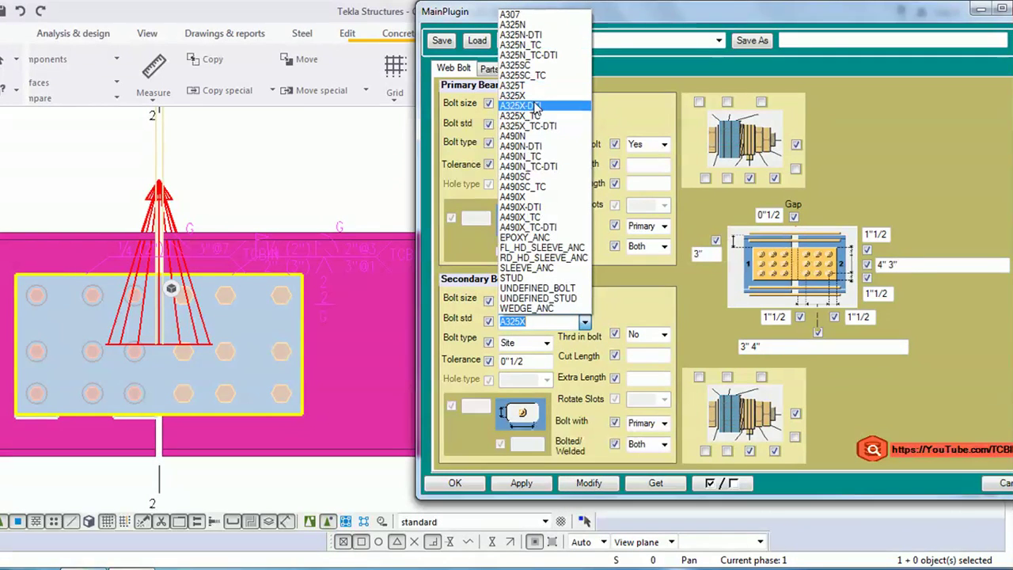
pyautogui.click(524, 136)
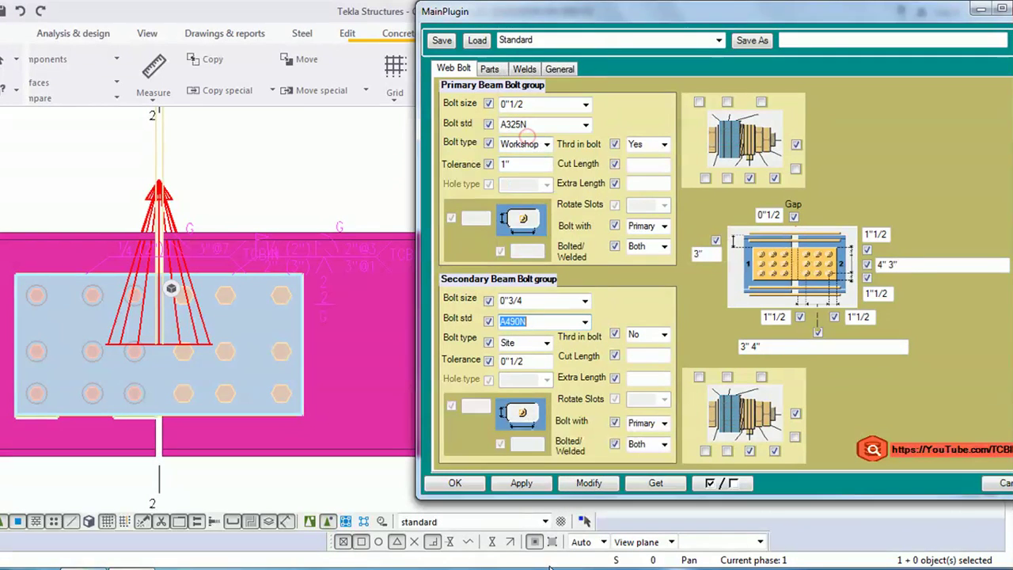
pyautogui.click(586, 483)
# - Inquire the secondary beam bolts again to check their bolt standard, and close the report
pyautogui.rightClick(275, 299)
pyautogui.click(289, 296)
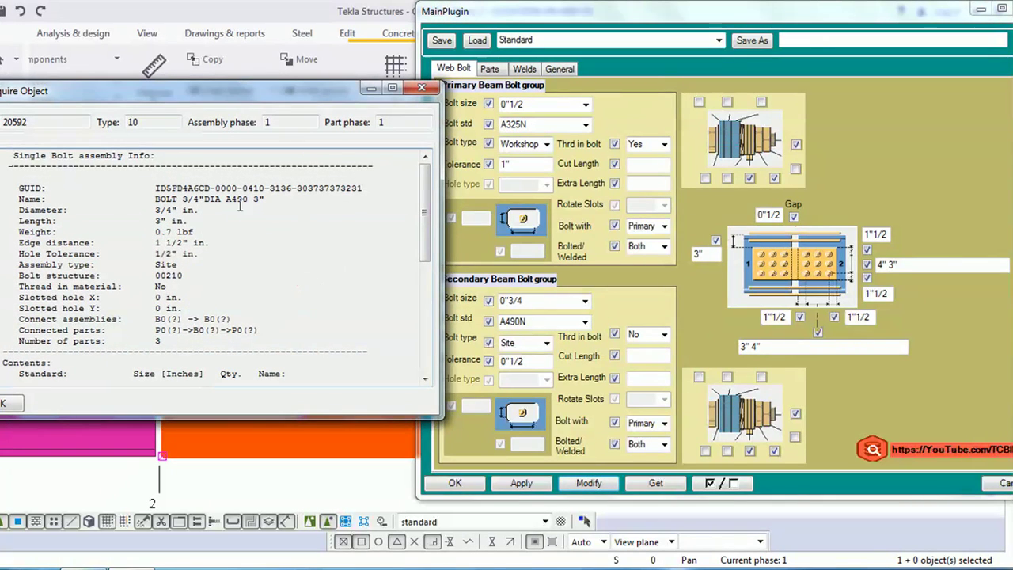
pyautogui.moveTo(230, 202); pyautogui.dragTo(223, 199)
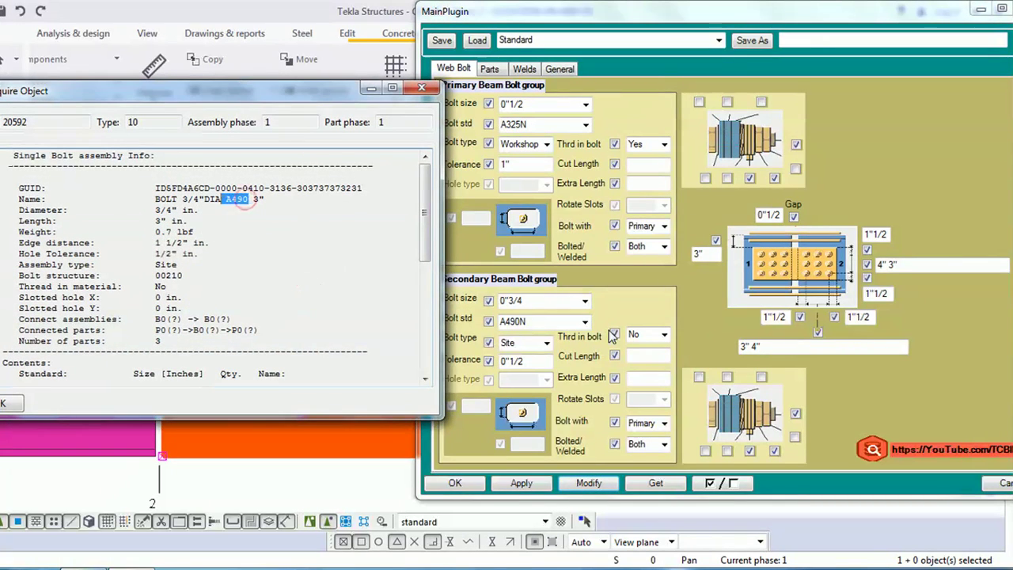
pyautogui.click(422, 88)
pyautogui.rightClick(215, 195)
pyautogui.press('Escape')
pyautogui.scroll(-3, 320, 394)
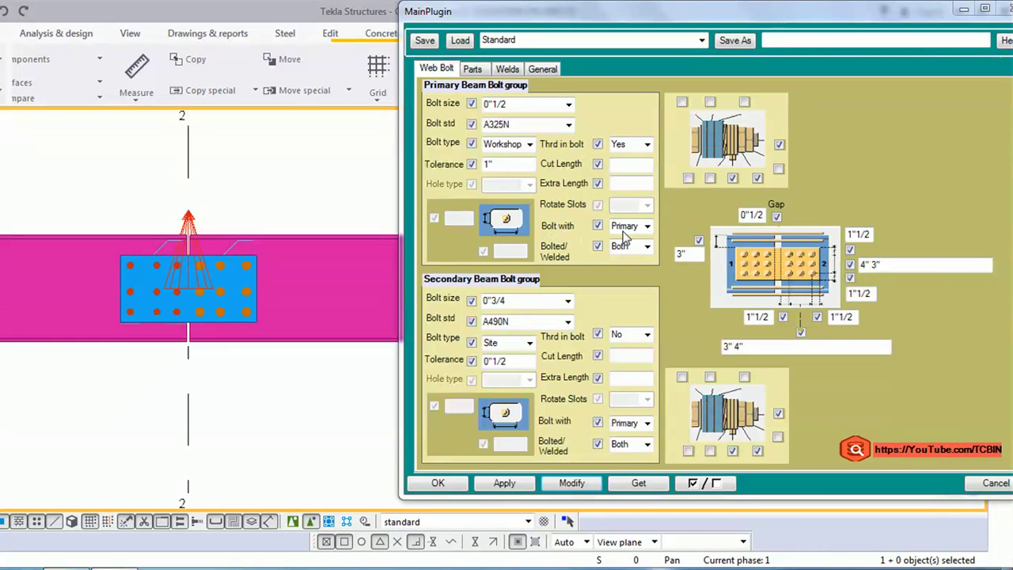
# - Review the Bolt with options of both bolt groups, choose Primary Beam for the primary group, and apply it to the connection
pyautogui.click(648, 228)
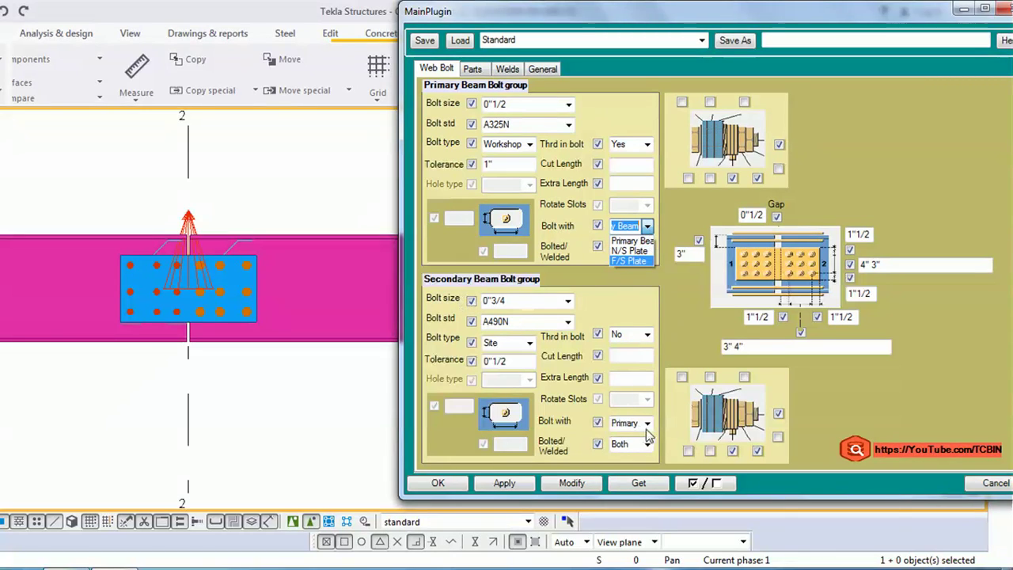
pyautogui.click(648, 428)
pyautogui.click(648, 424)
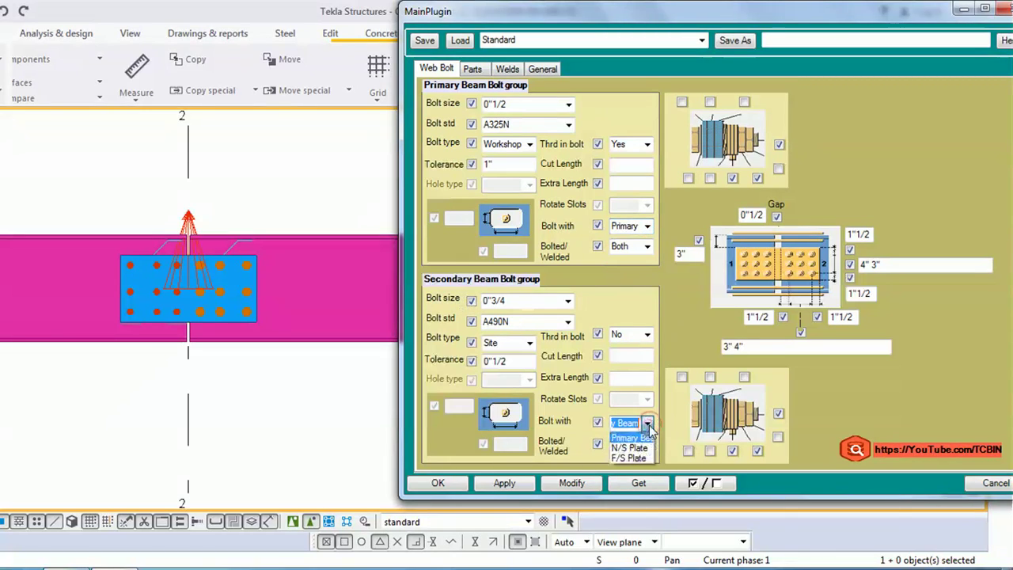
pyautogui.click(647, 227)
pyautogui.click(648, 227)
pyautogui.click(641, 240)
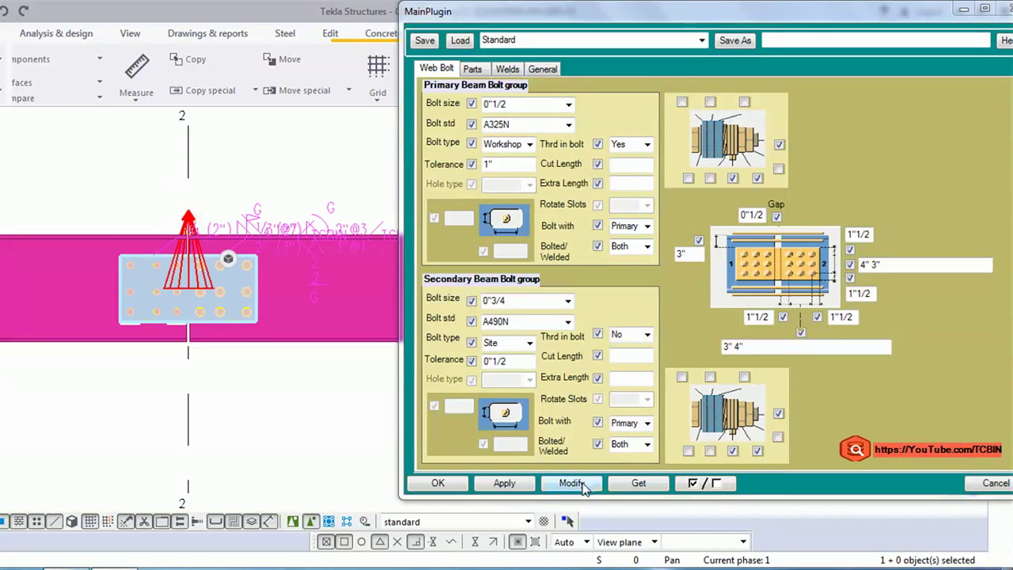
pyautogui.click(570, 483)
# - Inquire the primary beam bolts to examine which assemblies and parts they connect, and close the report
pyautogui.scroll(3, 128, 269)
pyautogui.click(127, 273)
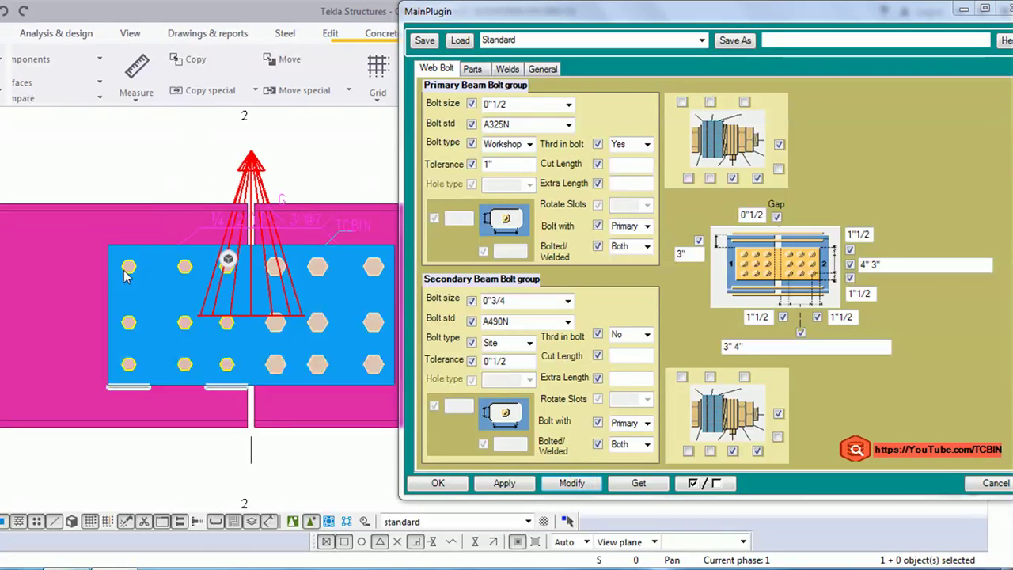
pyautogui.rightClick(127, 250)
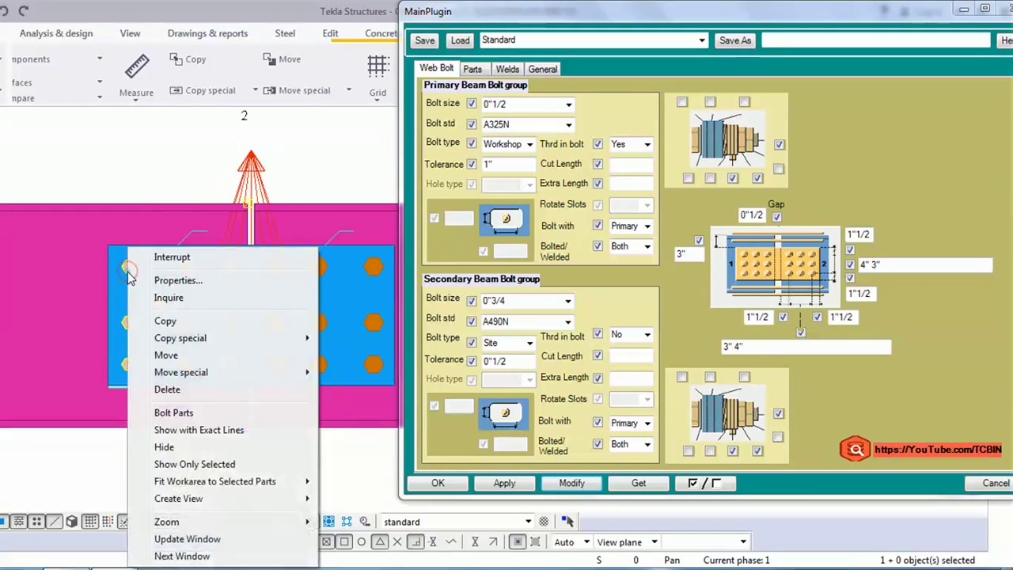
pyautogui.click(169, 298)
pyautogui.moveTo(221, 106); pyautogui.dragTo(679, 172)
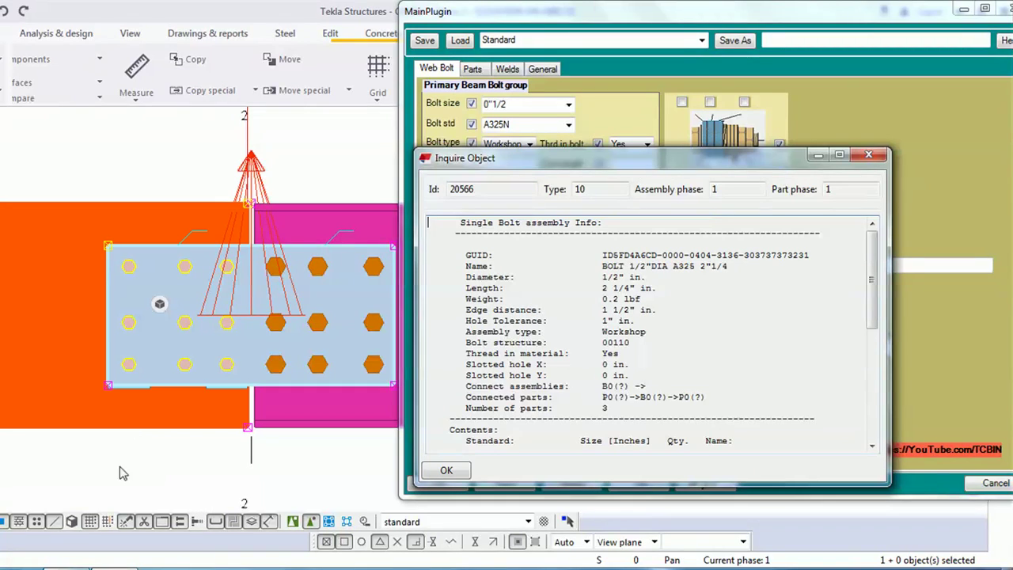
pyautogui.click(868, 154)
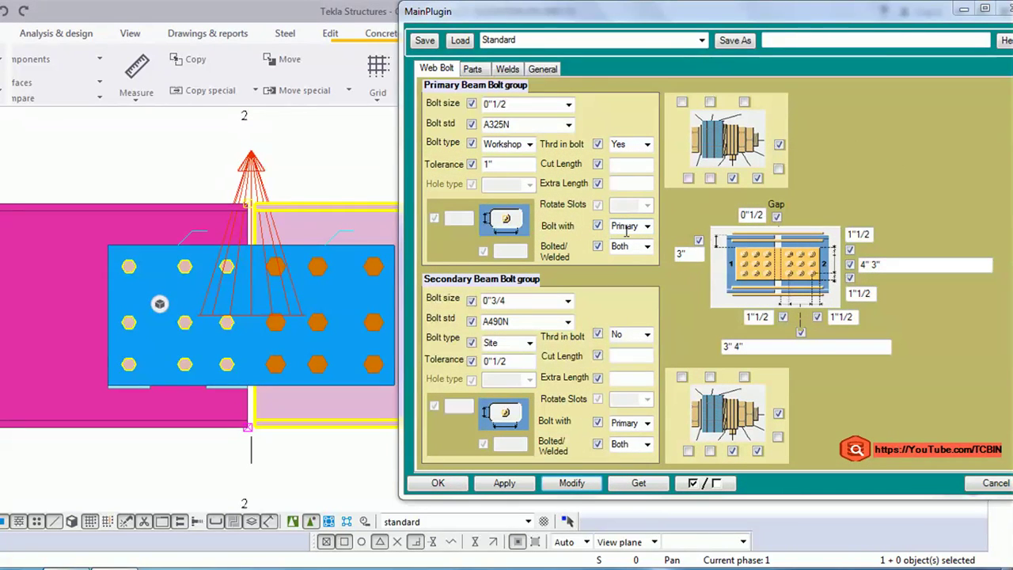
# - Select the splice connection and set the primary beam bolt group's Bolt with option to N/S Plate
pyautogui.rightClick(132, 185)
pyautogui.click(176, 192)
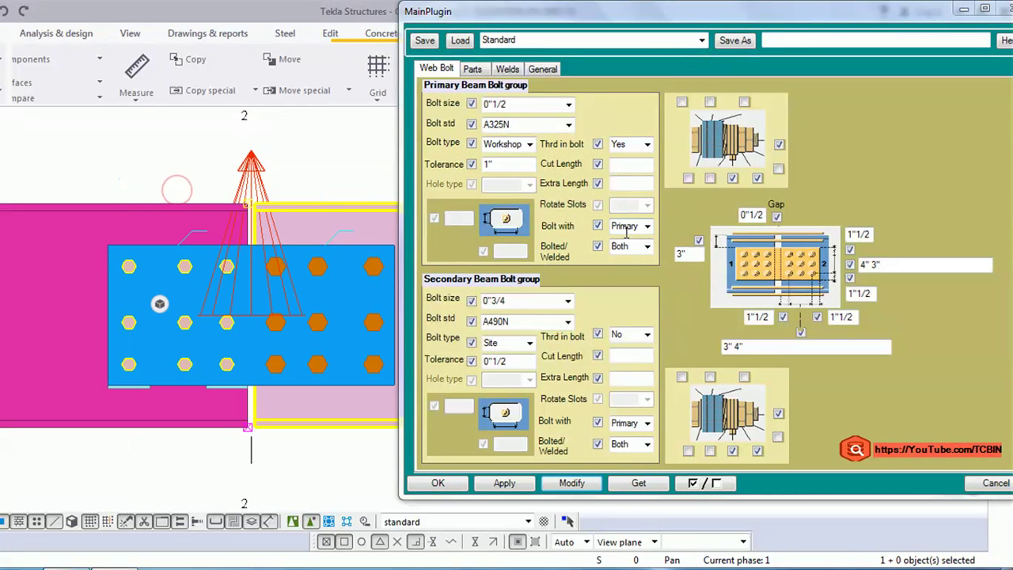
pyautogui.click(248, 183)
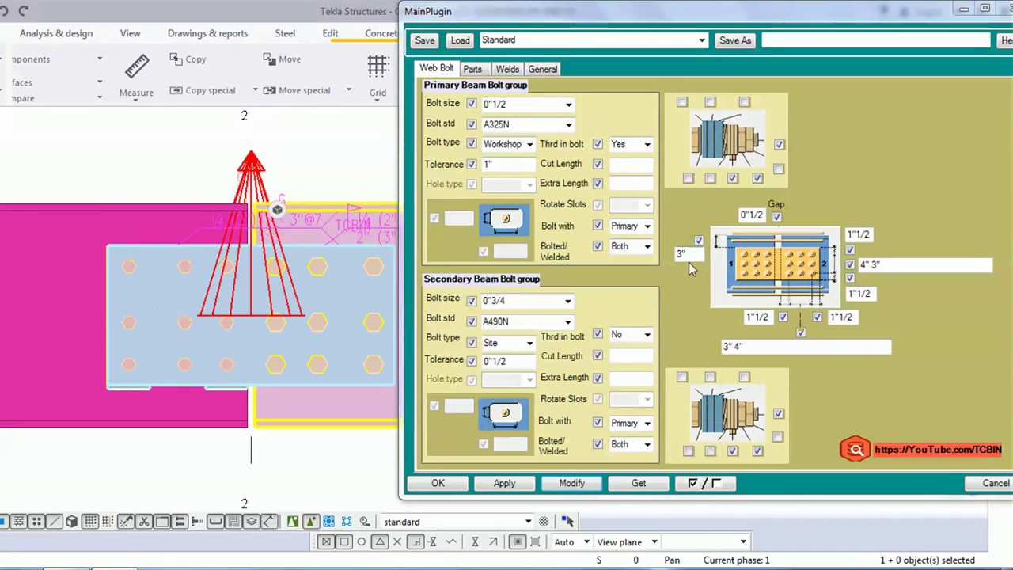
pyautogui.click(647, 226)
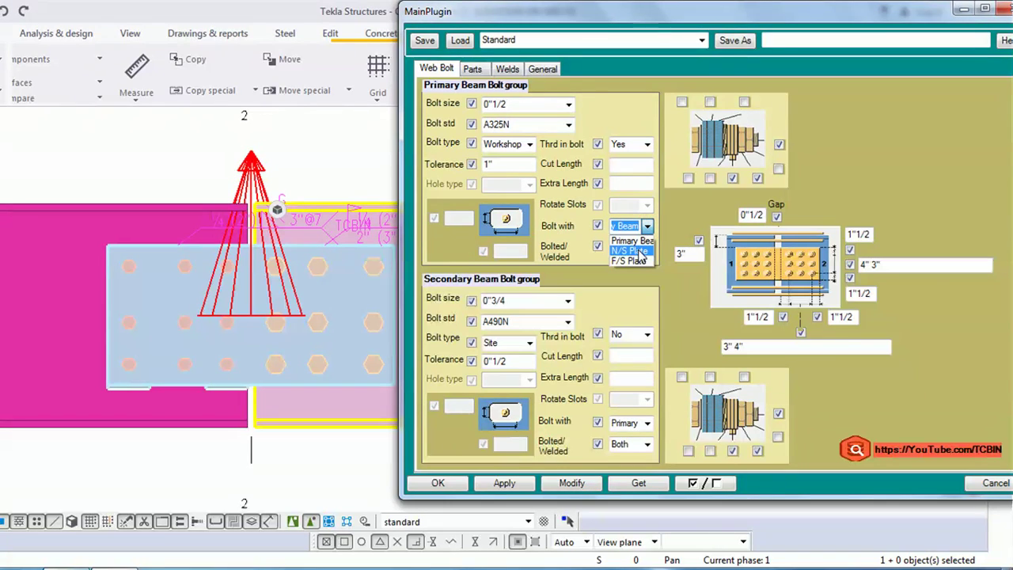
pyautogui.click(639, 250)
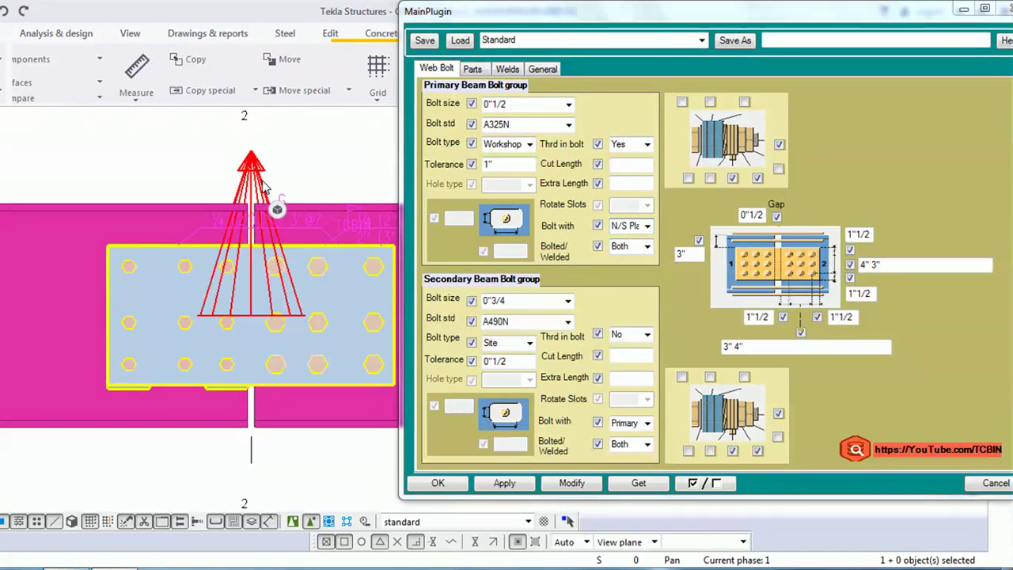
# - Apply the primary group's N/S Plate option to the connection and inquire the primary beam bolts to examine their connected assemblies and parts
pyautogui.click(573, 483)
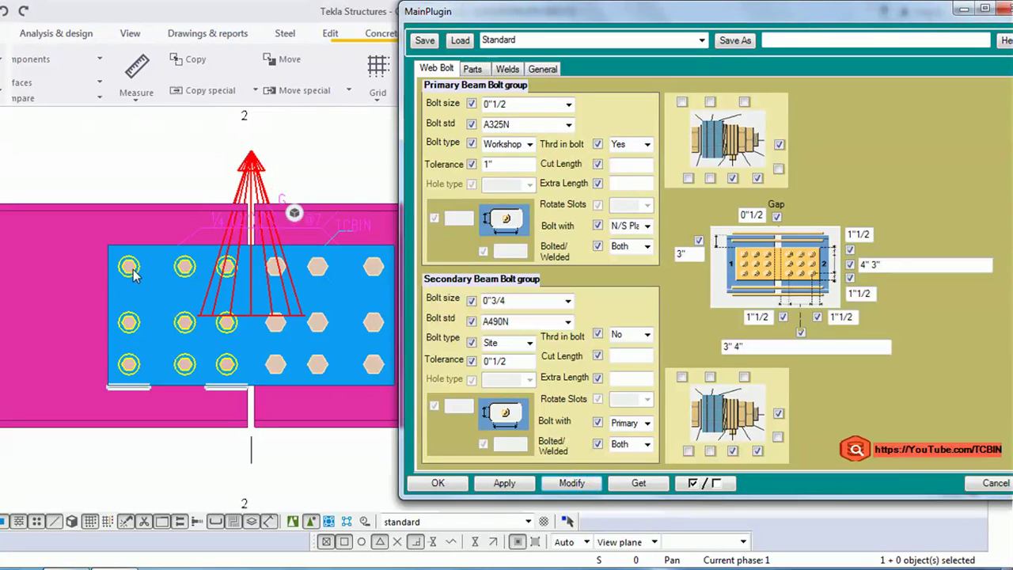
pyautogui.rightClick(133, 271)
pyautogui.click(171, 298)
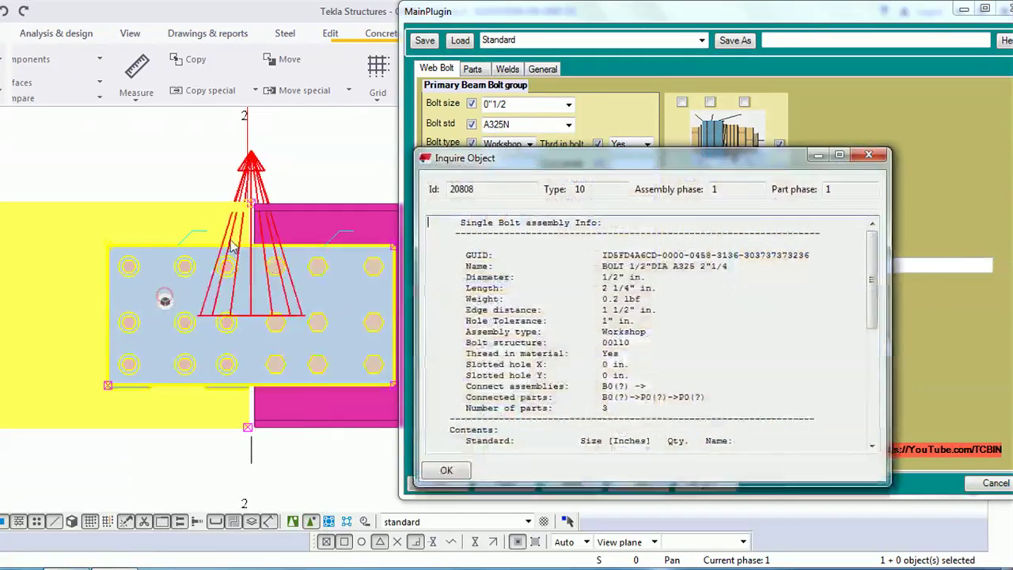
pyautogui.moveTo(612, 160); pyautogui.dragTo(797, 301)
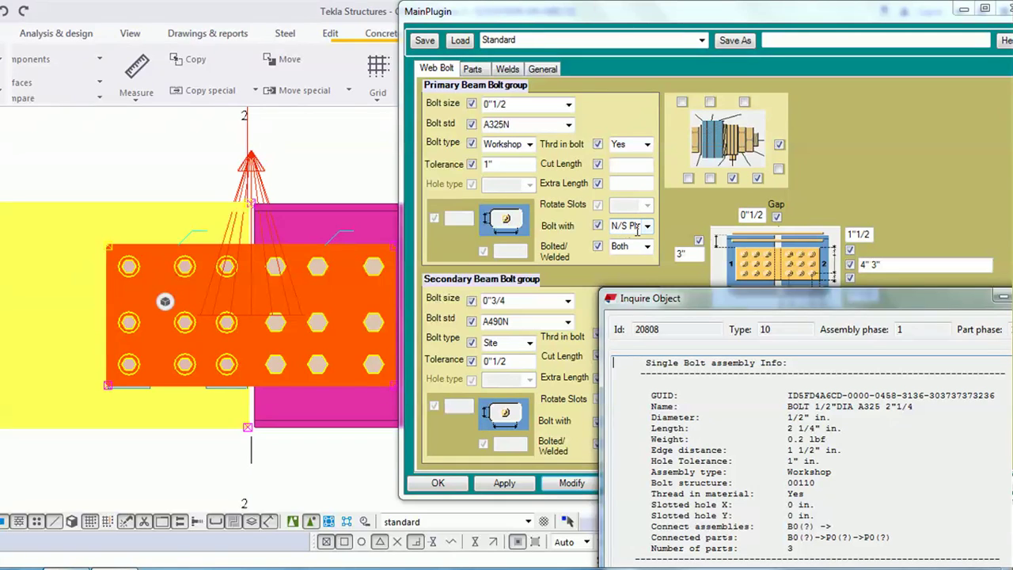
pyautogui.click(339, 287)
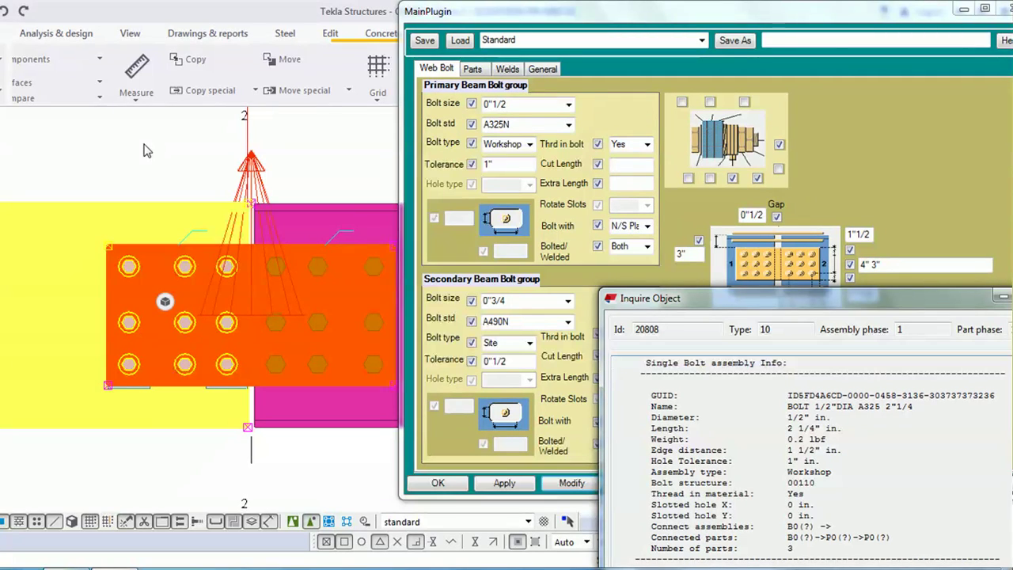
# - Set the primary beam bolt group's Bolt with option to F/S Plate and apply it to the splice connection
pyautogui.click(647, 226)
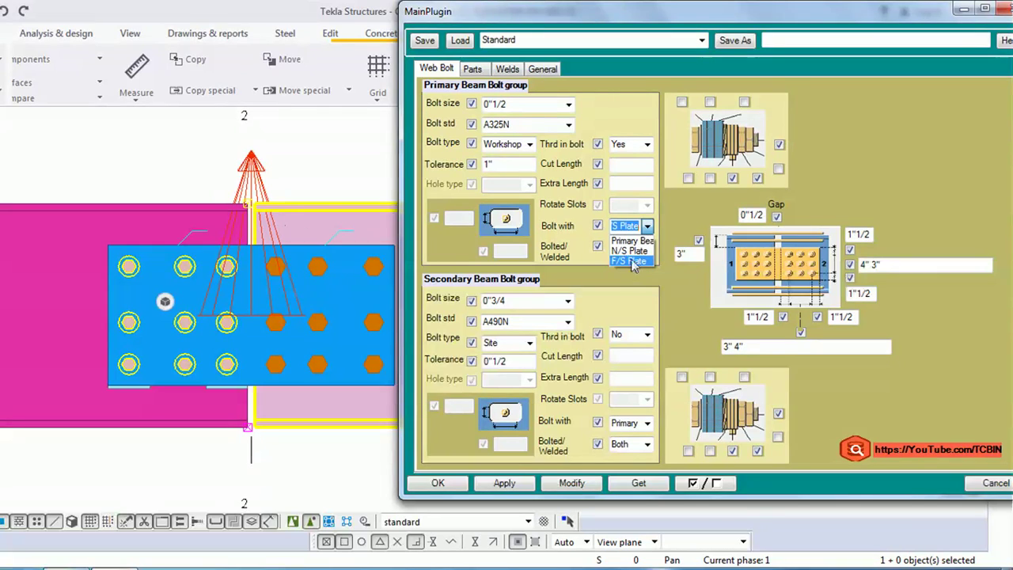
pyautogui.click(632, 261)
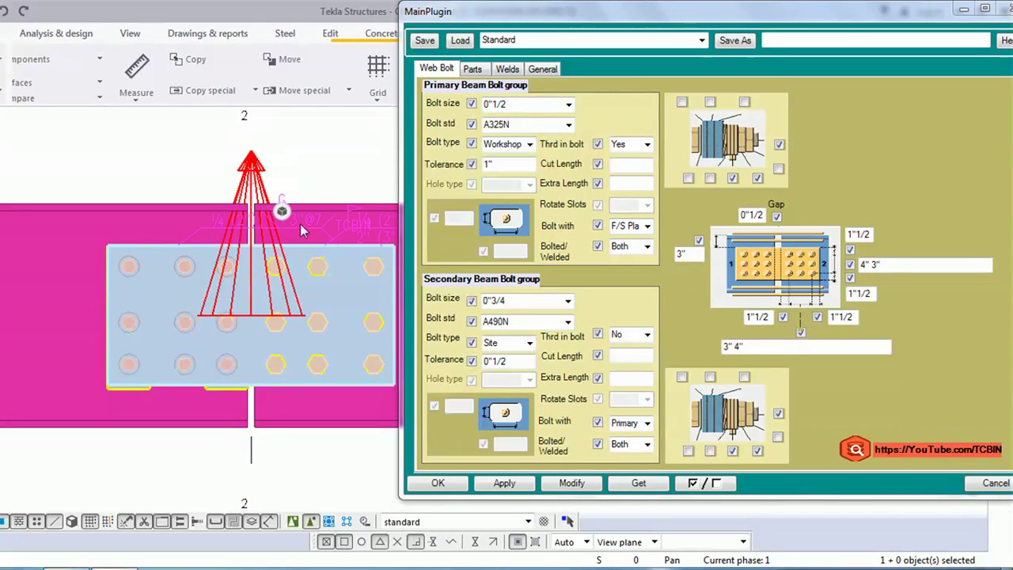
pyautogui.click(573, 483)
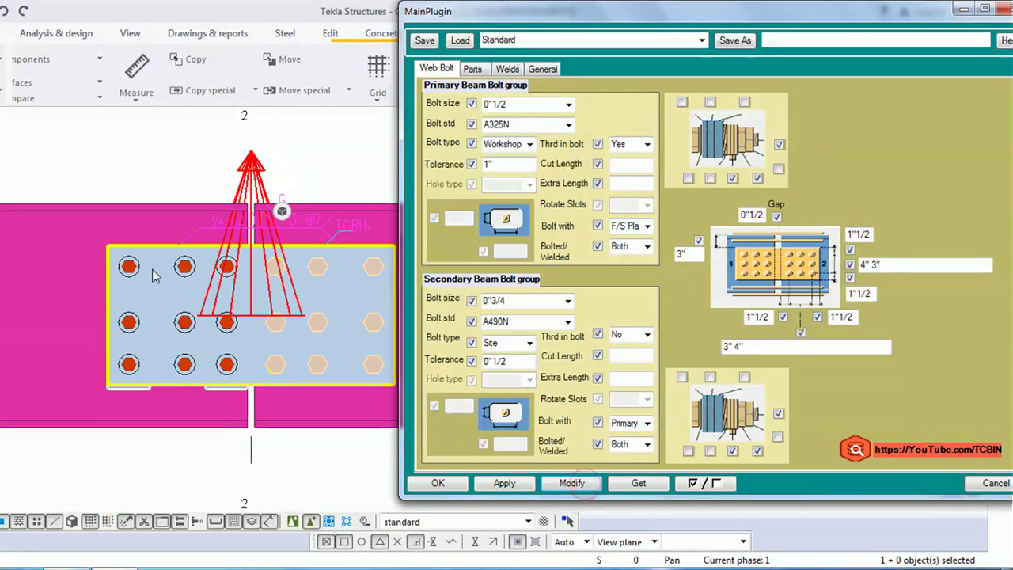
# - Inquire the primary beam bolts from the far side of the splice to examine which assemblies and parts they connect, and close the report
pyautogui.scroll(-3, 166, 227)
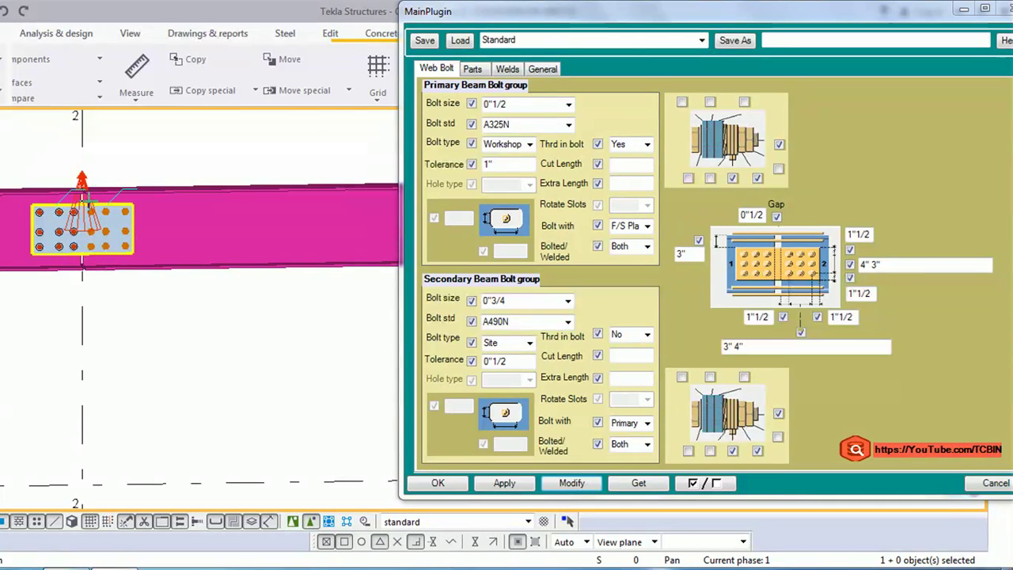
pyautogui.scroll(-2, 95, 267)
pyautogui.keyDown('ctrl'); pyautogui.moveTo(94, 287); pyautogui.dragTo(175, 289, button='middle'); pyautogui.keyUp('ctrl')
pyautogui.scroll(2, 176, 290)
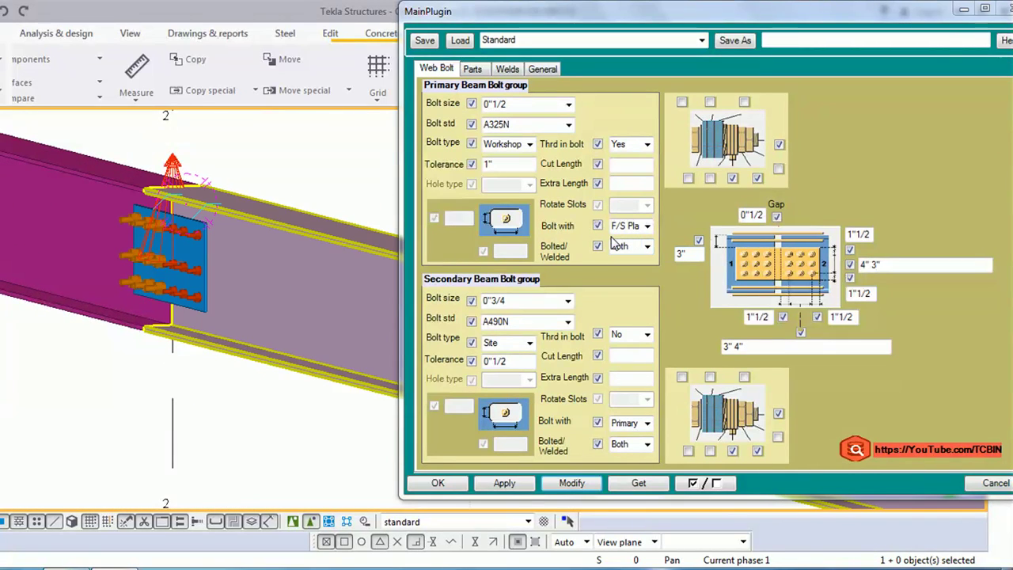
pyautogui.scroll(4, 196, 230)
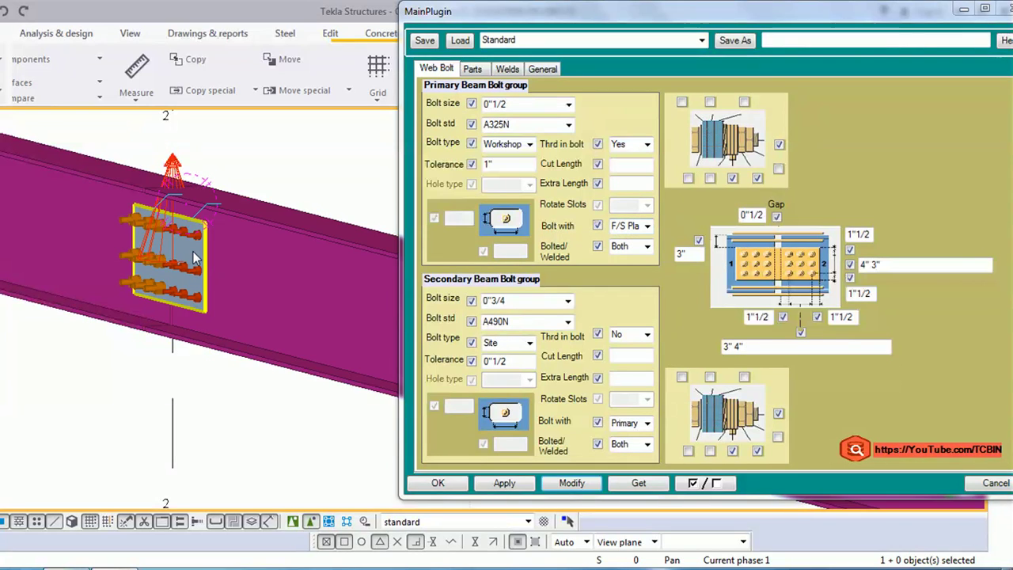
pyautogui.rightClick(194, 220)
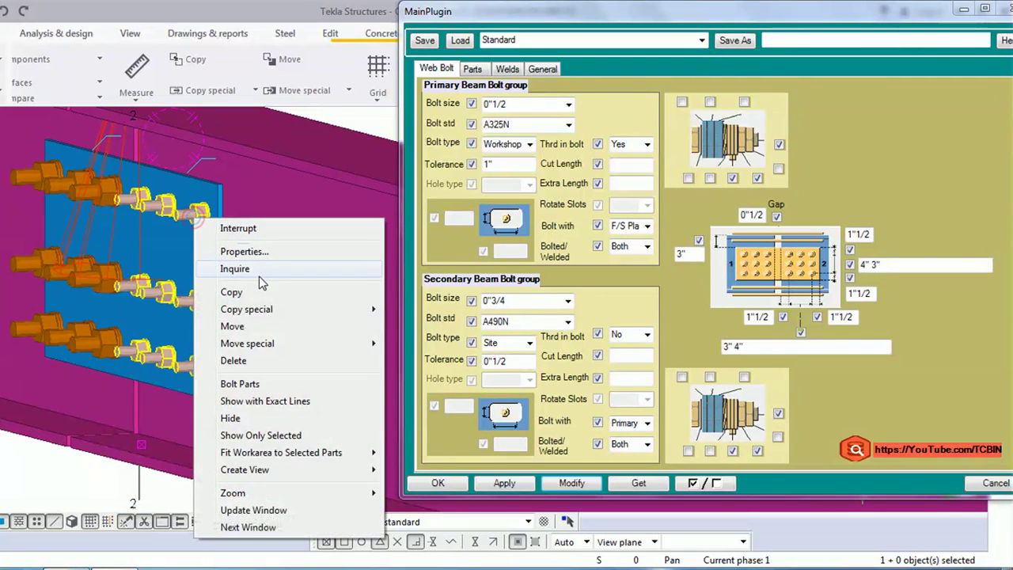
pyautogui.click(257, 273)
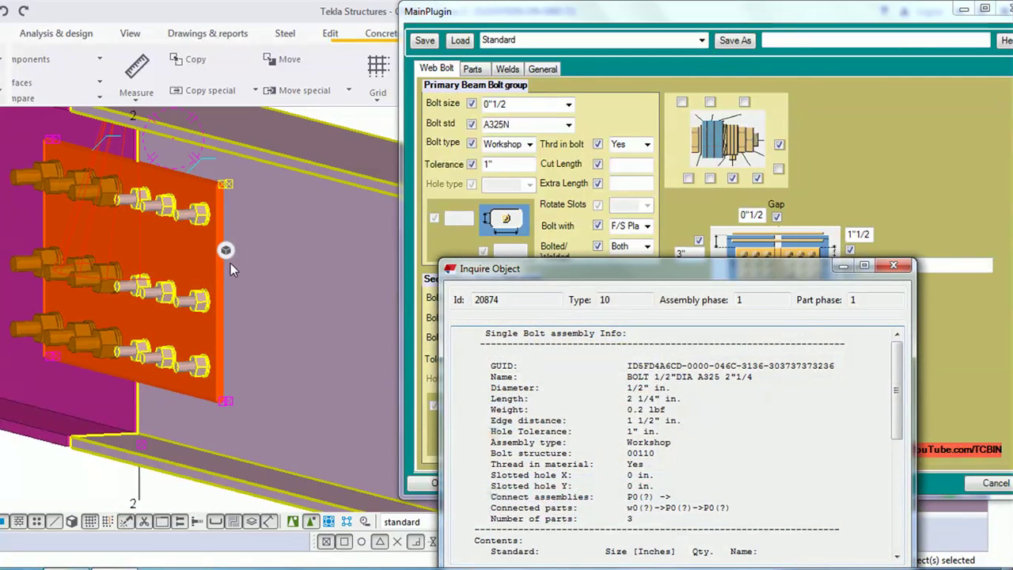
pyautogui.click(181, 269)
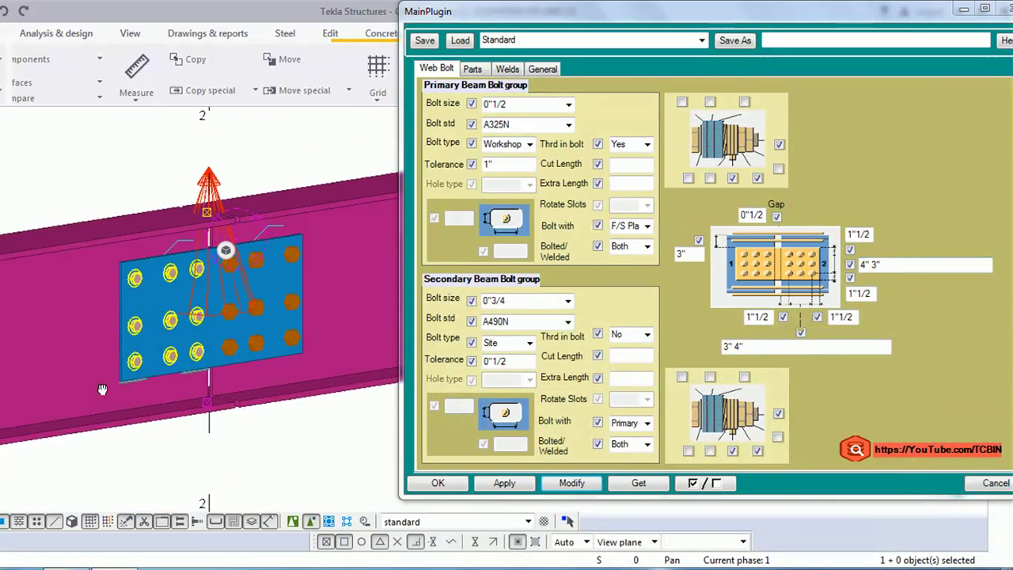
# - Select the splice connection, set the secondary beam bolt group's Bolt with option to N/S Plate, and apply it
pyautogui.click(262, 230)
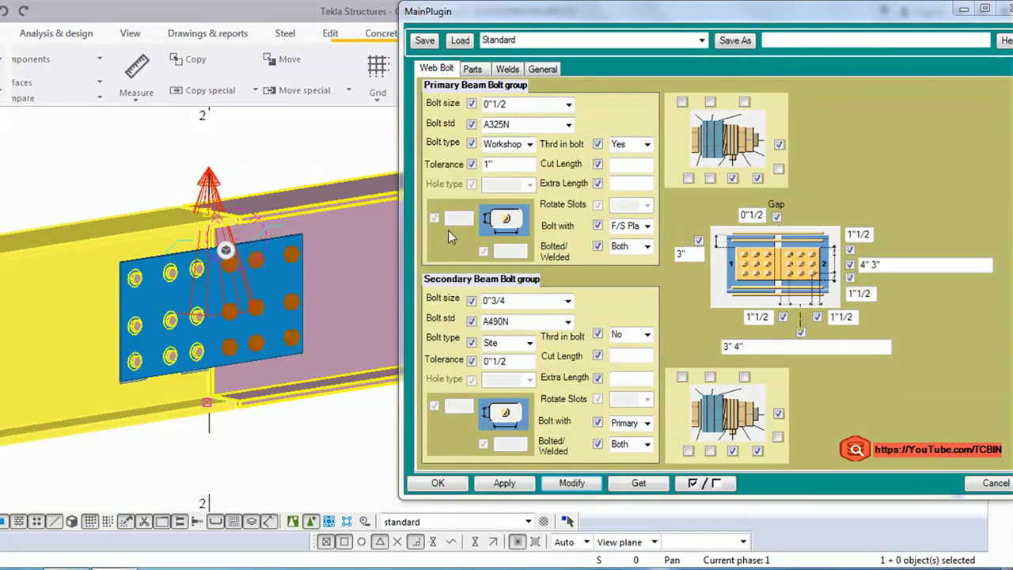
pyautogui.click(648, 446)
pyautogui.click(647, 424)
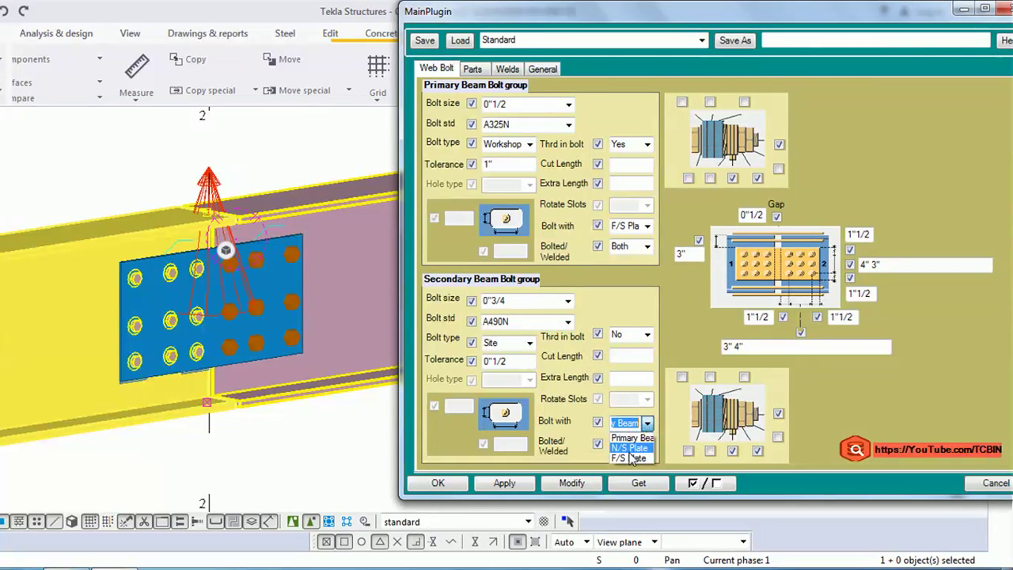
pyautogui.click(630, 448)
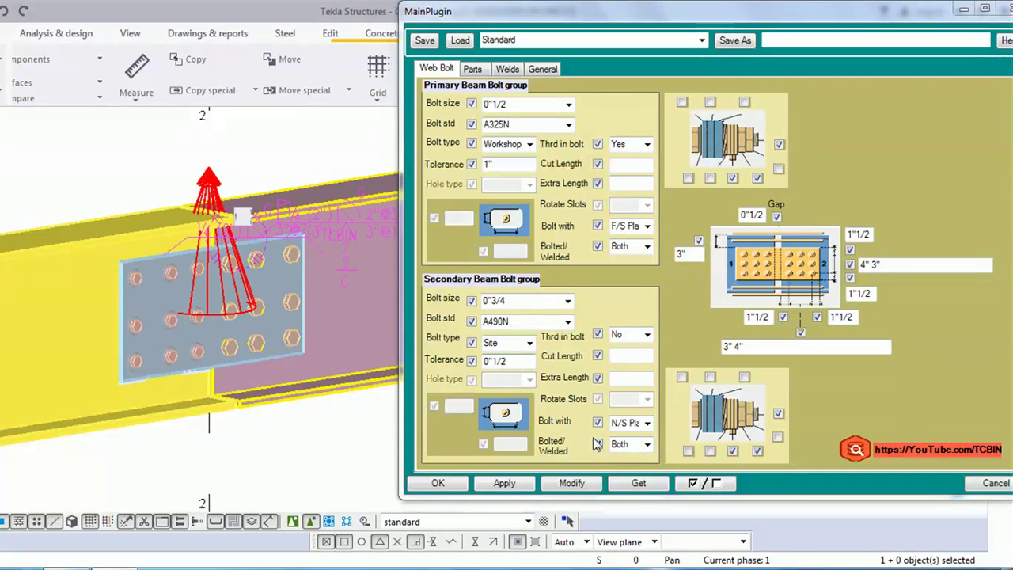
pyautogui.click(583, 492)
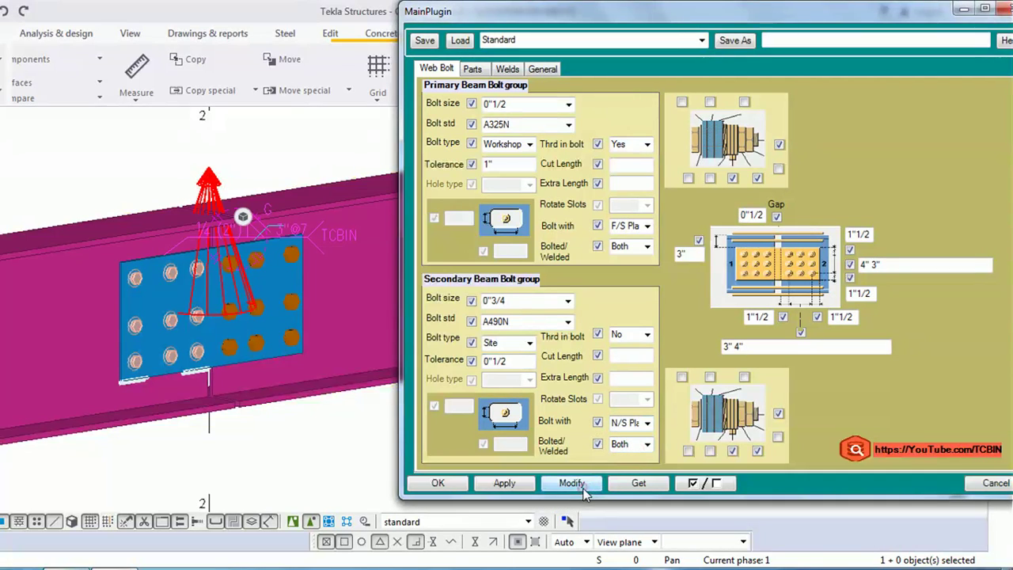
# - Inquire the secondary beam bolts to examine their connected assemblies and parts, and close the report
pyautogui.rightClick(295, 267)
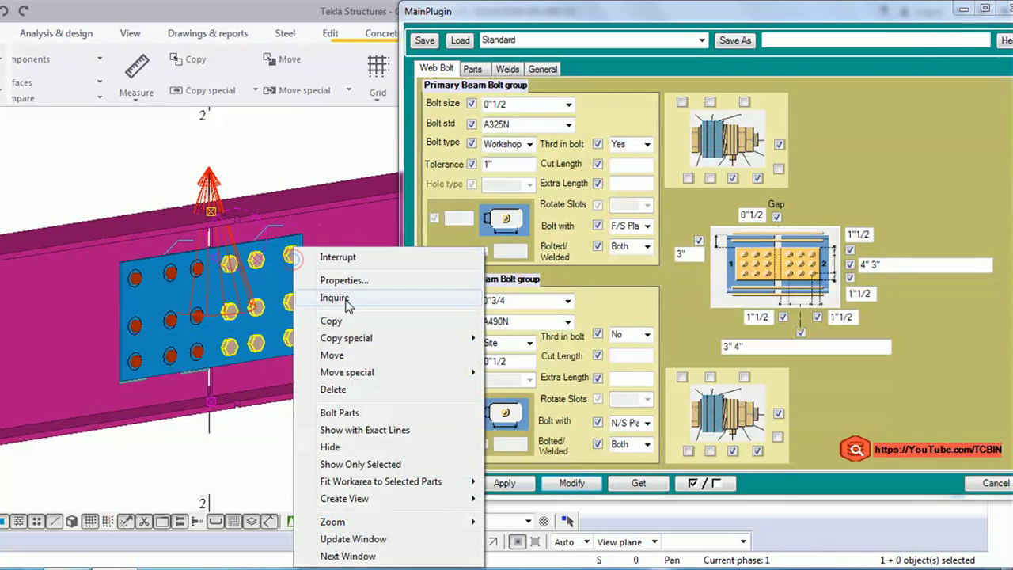
pyautogui.click(347, 294)
pyautogui.moveTo(583, 272); pyautogui.dragTo(828, 321)
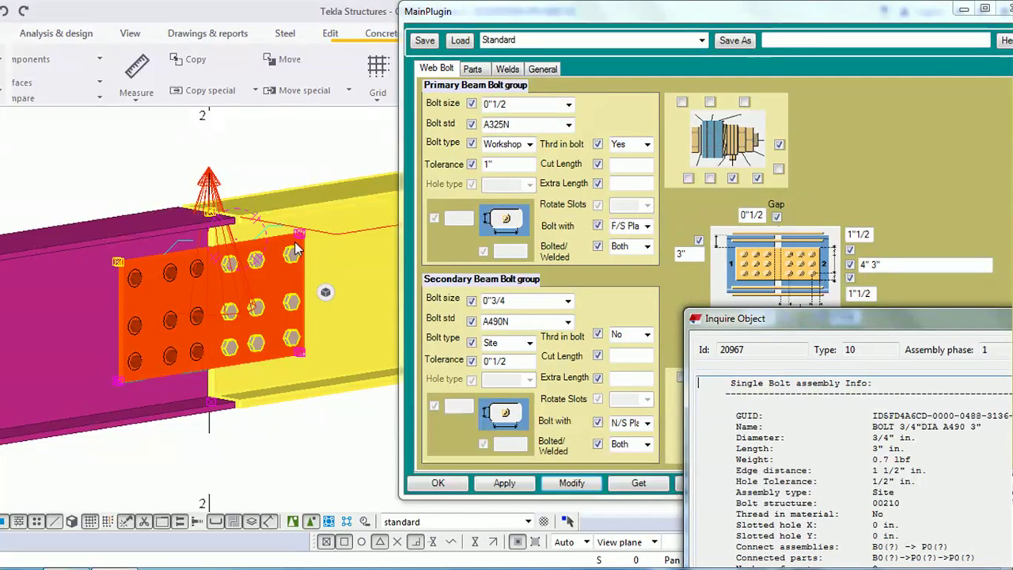
pyautogui.click(166, 275)
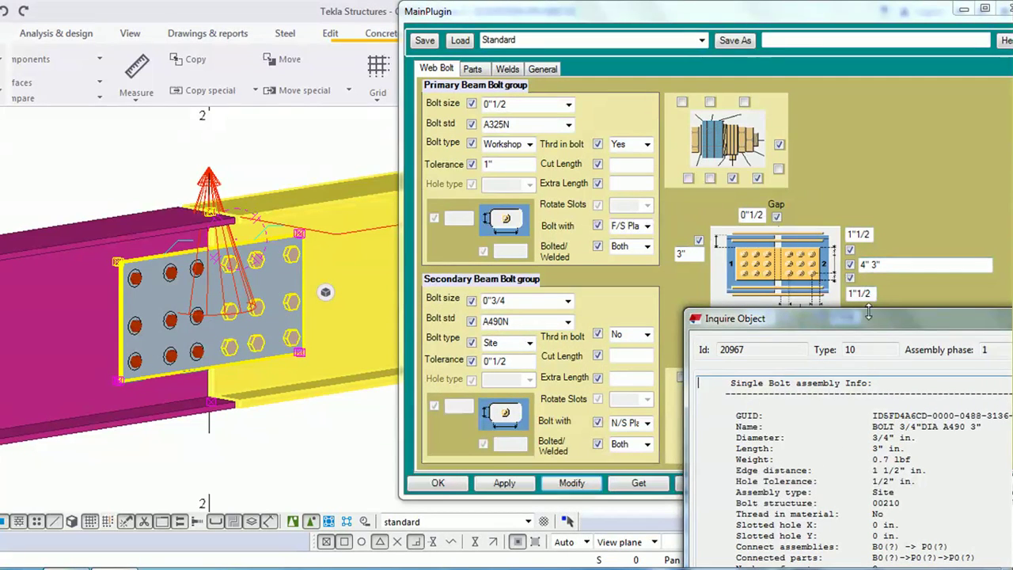
pyautogui.moveTo(869, 317); pyautogui.dragTo(630, 290)
pyautogui.press('Escape')
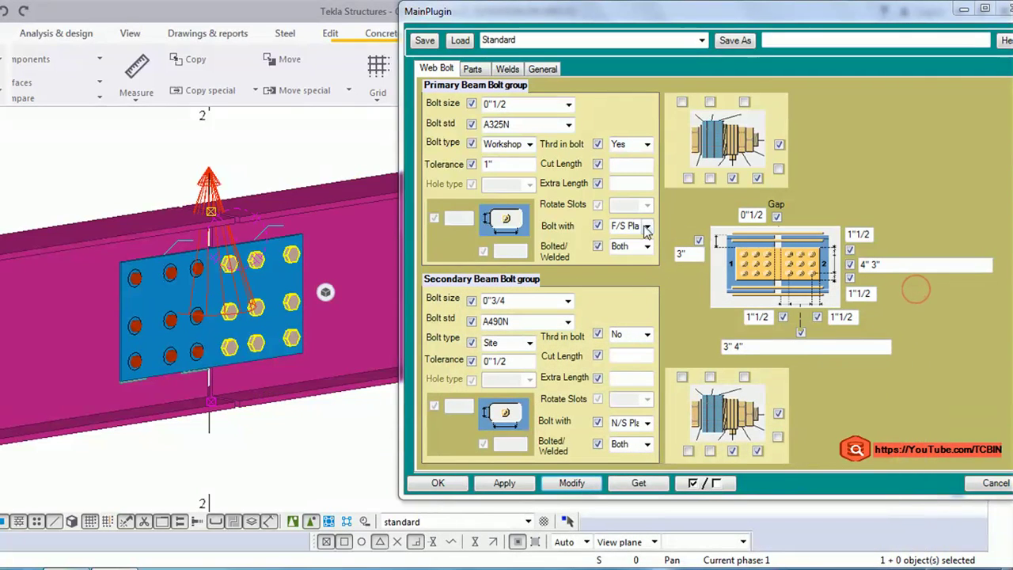
# - Set the Bolt with option of both the primary and secondary bolt groups to Primary Beam and apply it to the connection
pyautogui.click(647, 226)
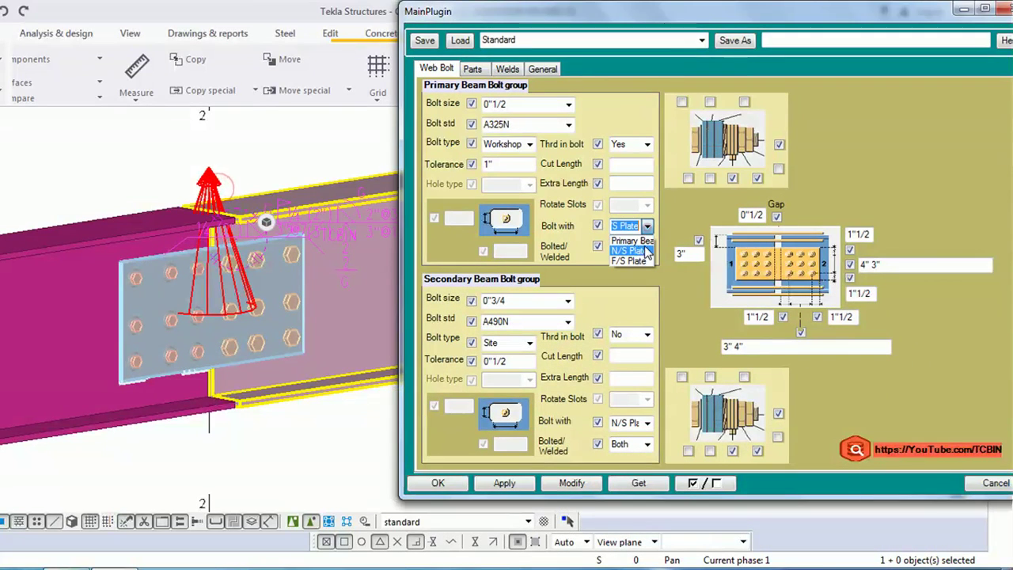
pyautogui.click(631, 240)
pyautogui.click(647, 423)
pyautogui.click(634, 437)
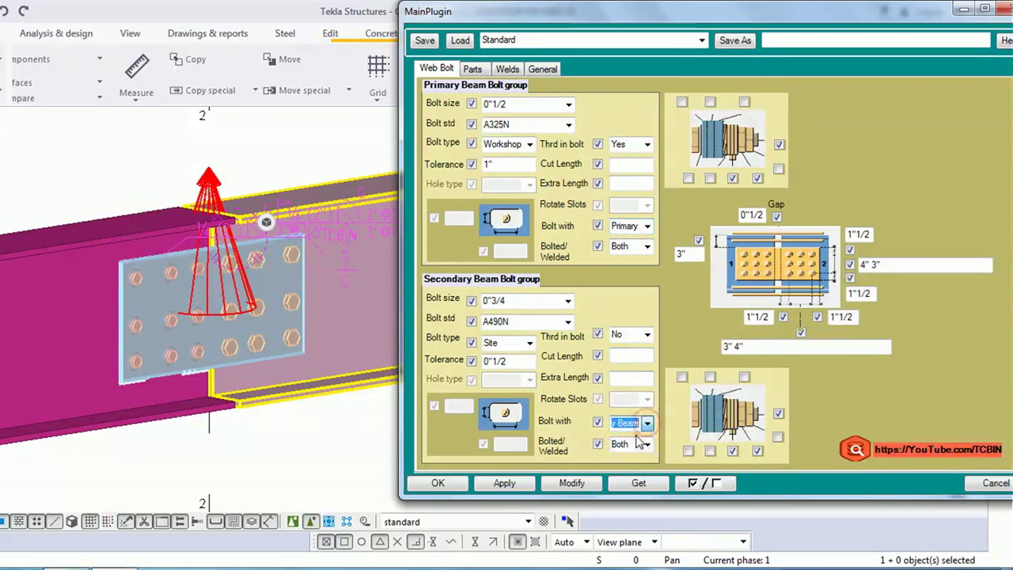
pyautogui.click(573, 484)
# - In the plane view of the splice, set the primary beam bolt group's Bolted/Welded option to Bolted and apply it to the connection
pyautogui.rightClick(264, 163)
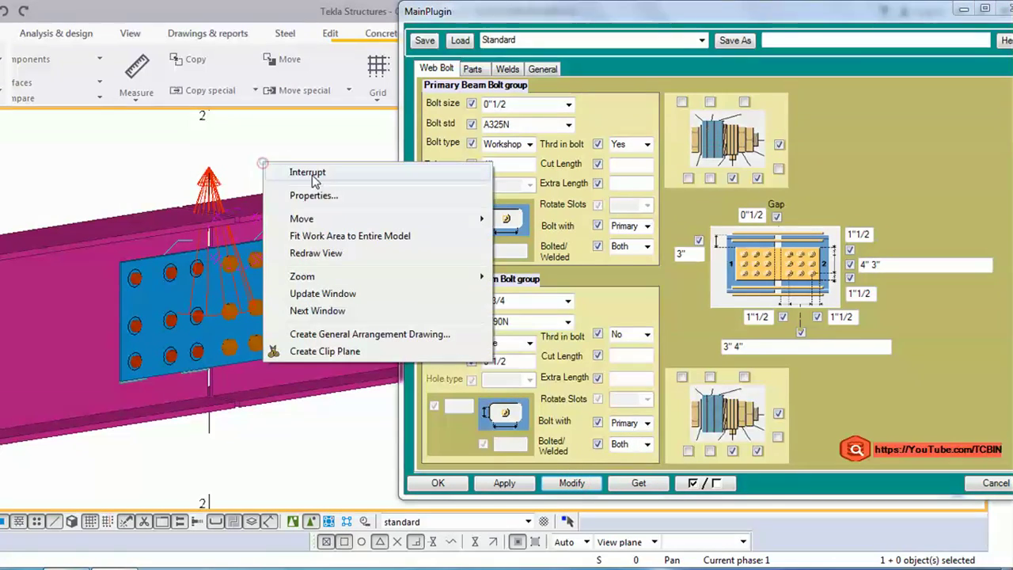
pyautogui.click(313, 255)
pyautogui.hotkey('ctrl', 'p')
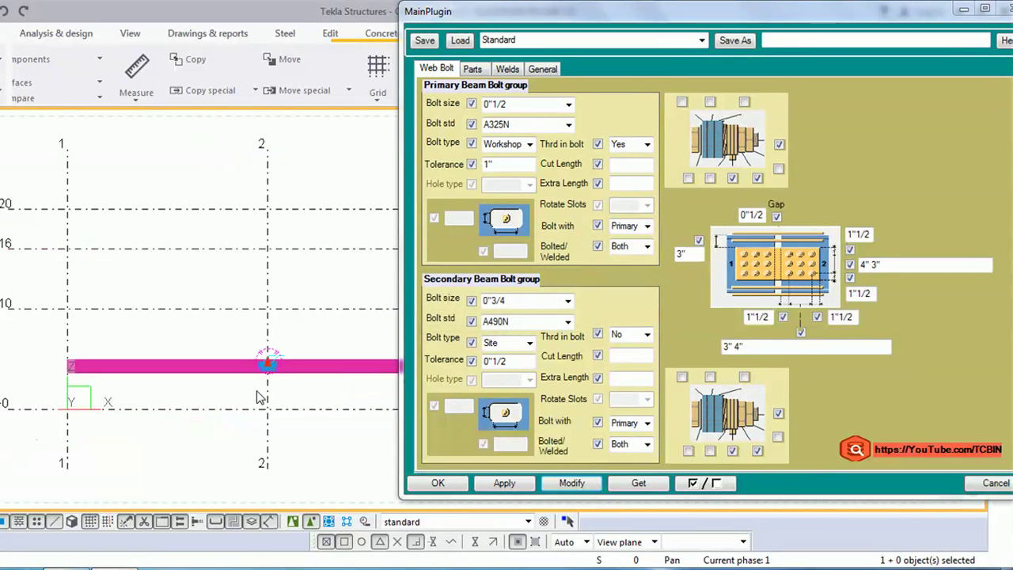
pyautogui.scroll(5, 262, 396)
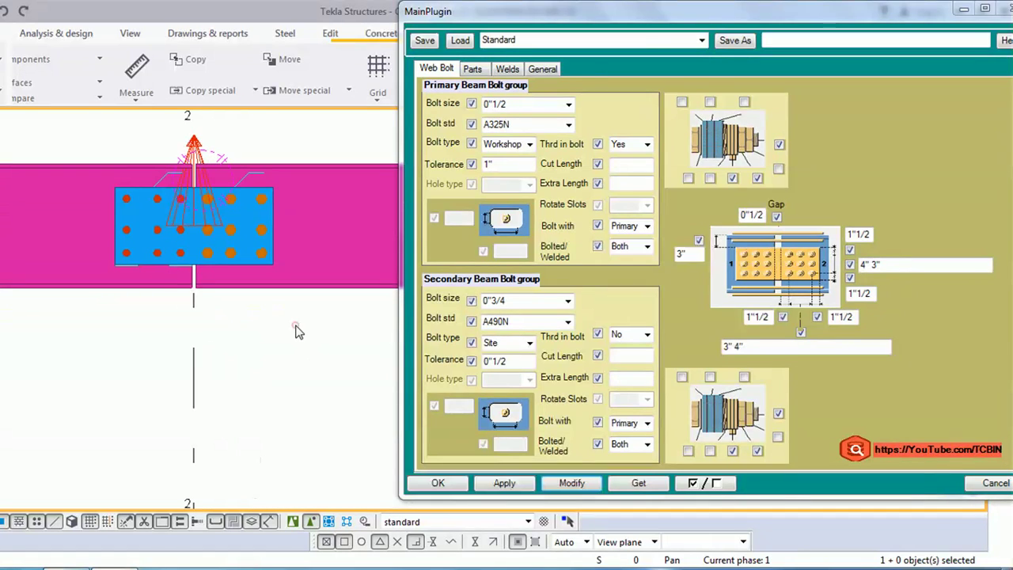
pyautogui.click(293, 330)
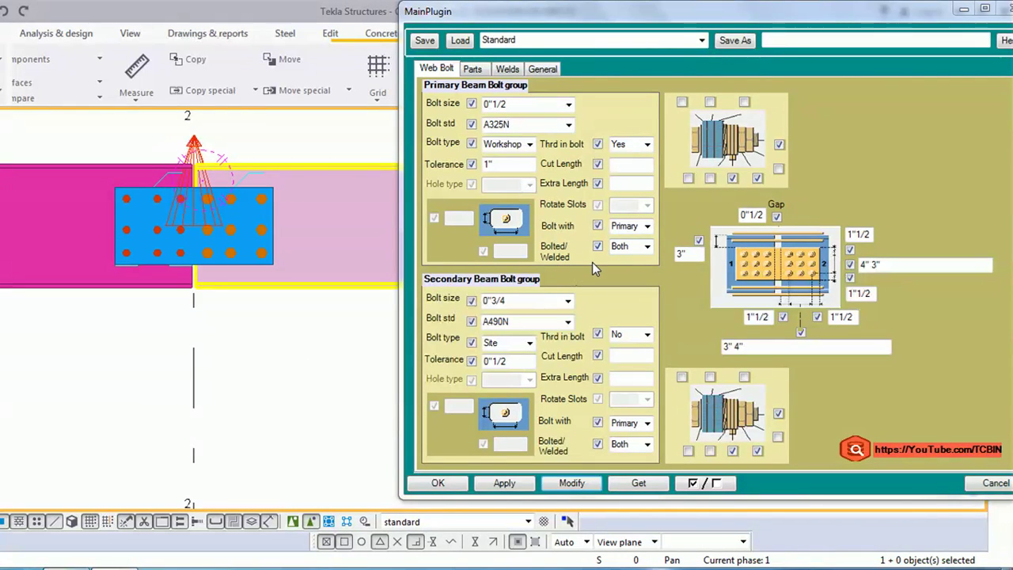
pyautogui.click(647, 247)
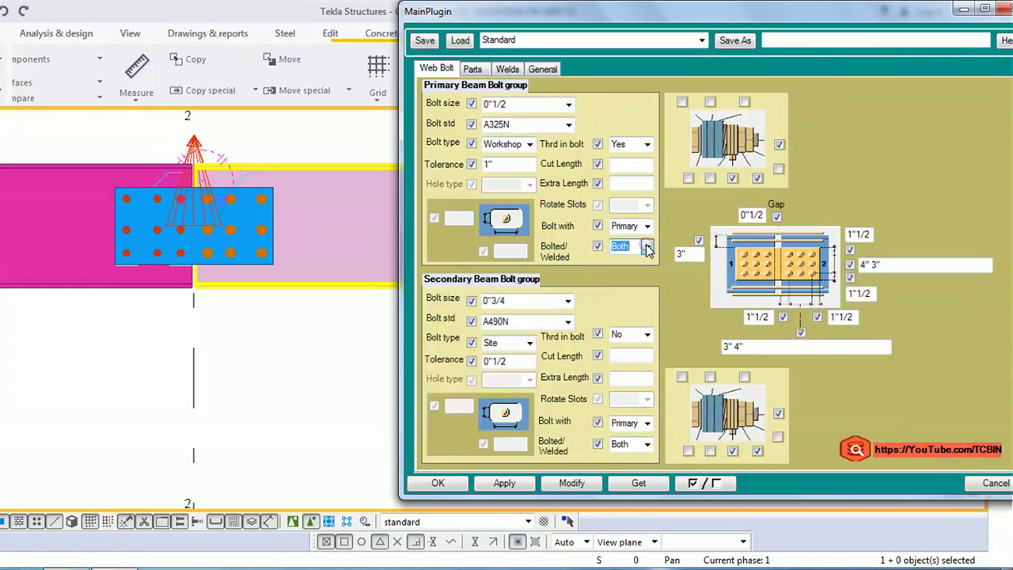
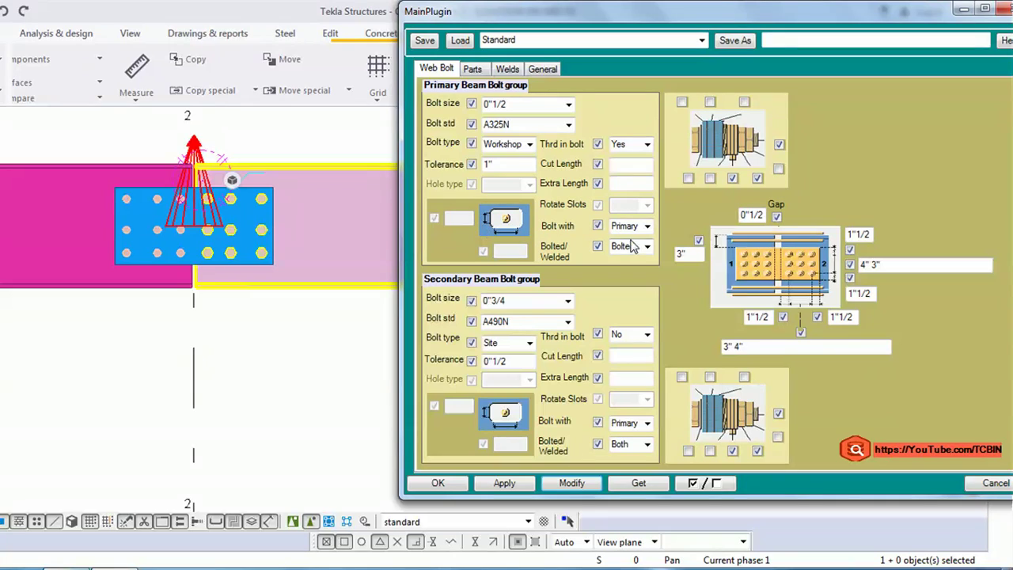
# - Apply the Welded option to the primary beam bolt group, and set its Bolted/Welded option back to Both on the connection
pyautogui.click(634, 246)
pyautogui.click(640, 270)
pyautogui.click(577, 486)
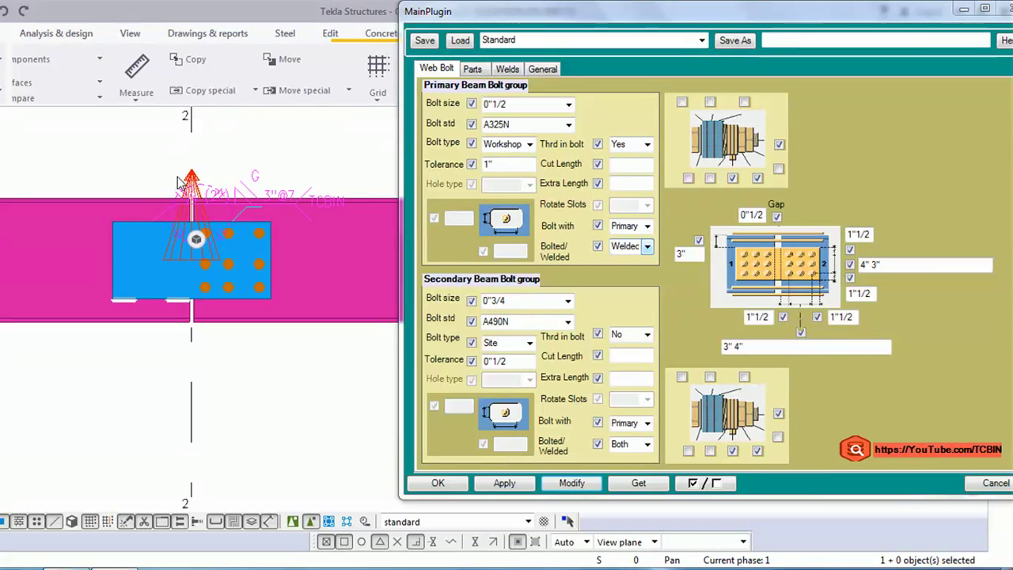
pyautogui.click(646, 246)
pyautogui.click(634, 282)
pyautogui.click(577, 485)
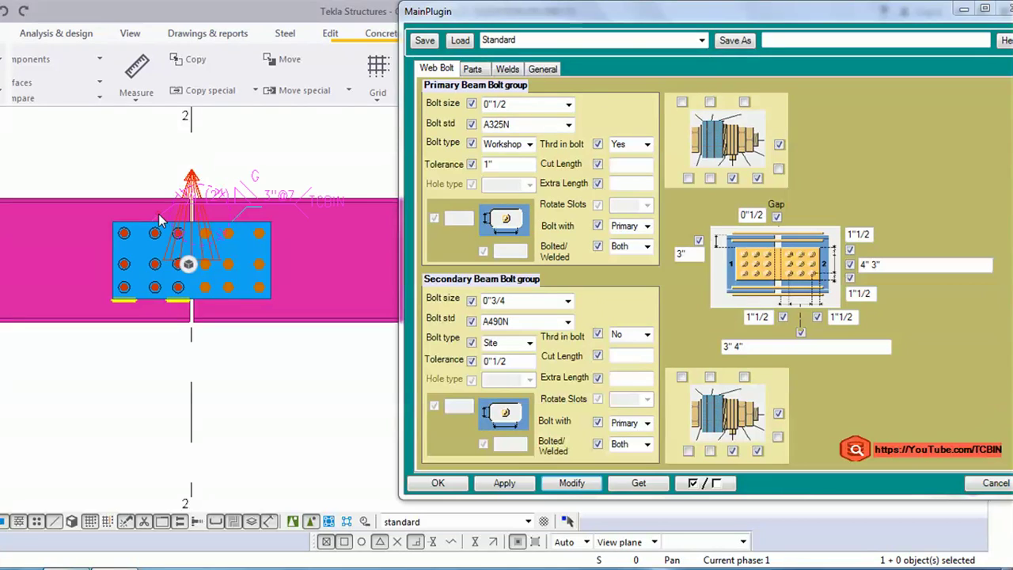
pyautogui.rightClick(225, 146)
pyautogui.click(269, 164)
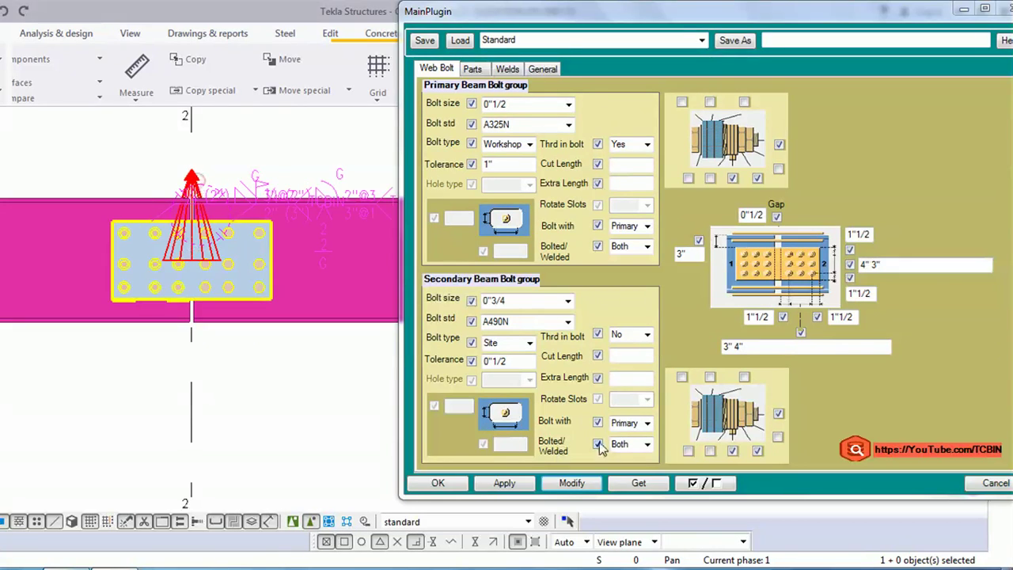
# - Apply the secondary beam bolt group's Bolted/Welded option as Bolted, and change it to Welded on the connection
pyautogui.click(647, 444)
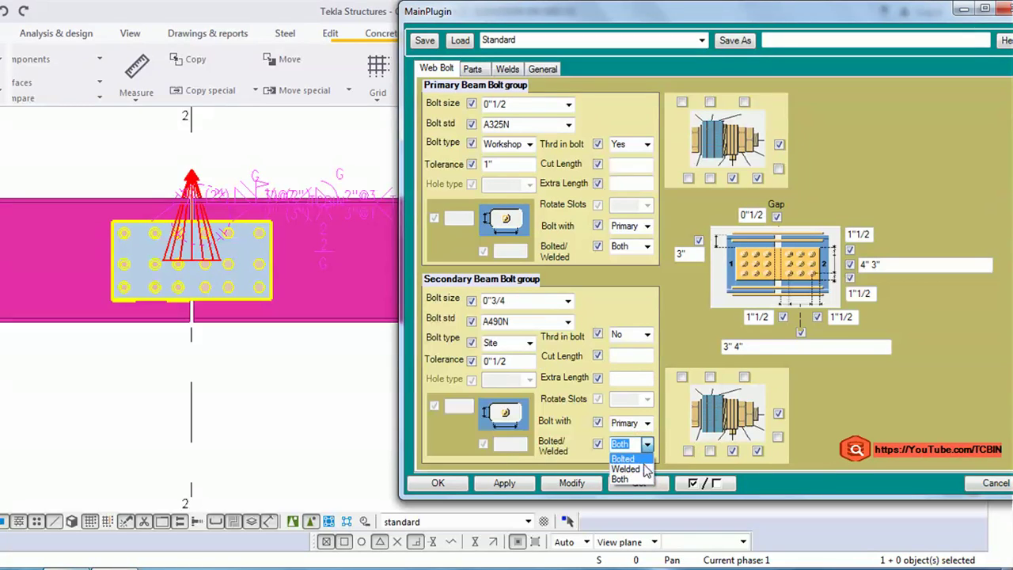
pyautogui.click(624, 459)
pyautogui.click(590, 487)
pyautogui.click(643, 444)
pyautogui.click(635, 471)
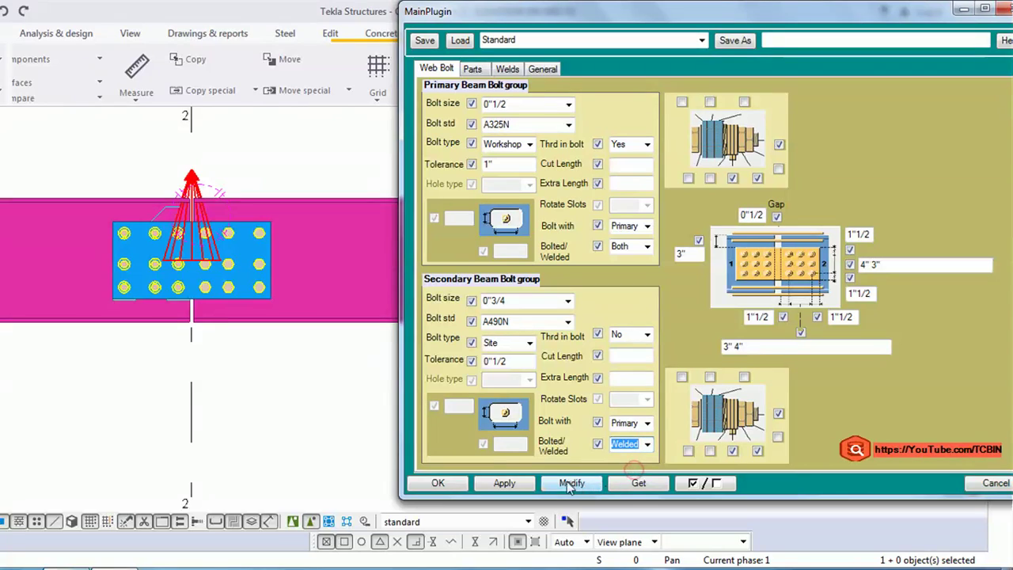
pyautogui.click(571, 485)
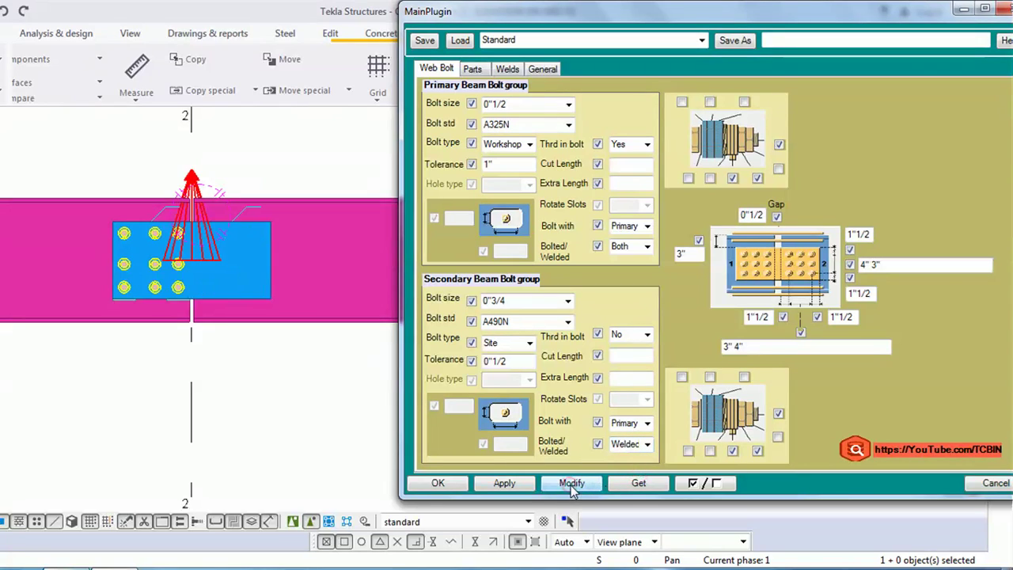
# - Set the secondary beam bolt group's Bolted/Welded option back to Both and apply it to the connection
pyautogui.click(646, 444)
pyautogui.click(626, 481)
pyautogui.click(570, 483)
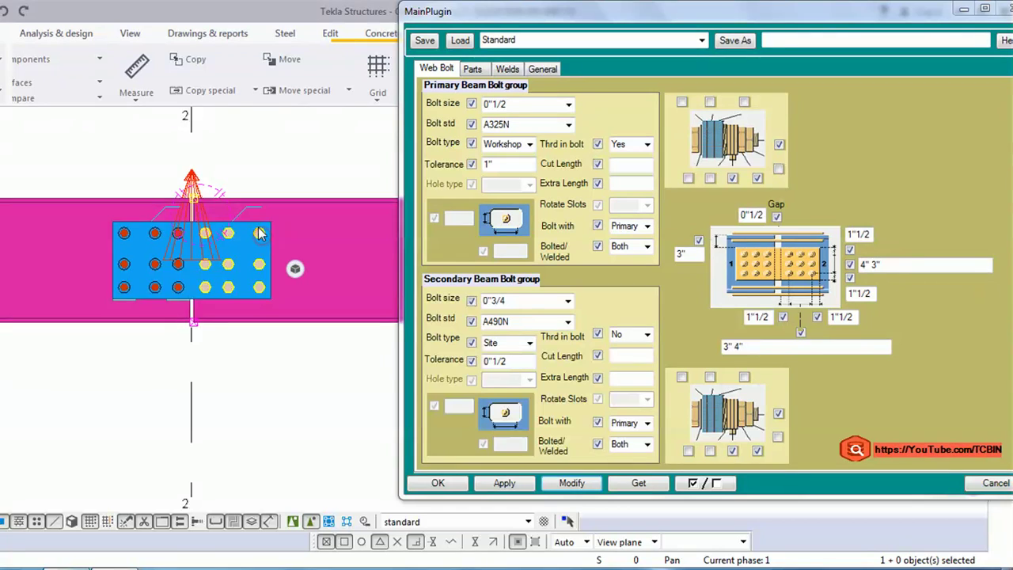
pyautogui.rightClick(244, 164)
pyautogui.press('Escape')
pyautogui.scroll(1, 238, 166)
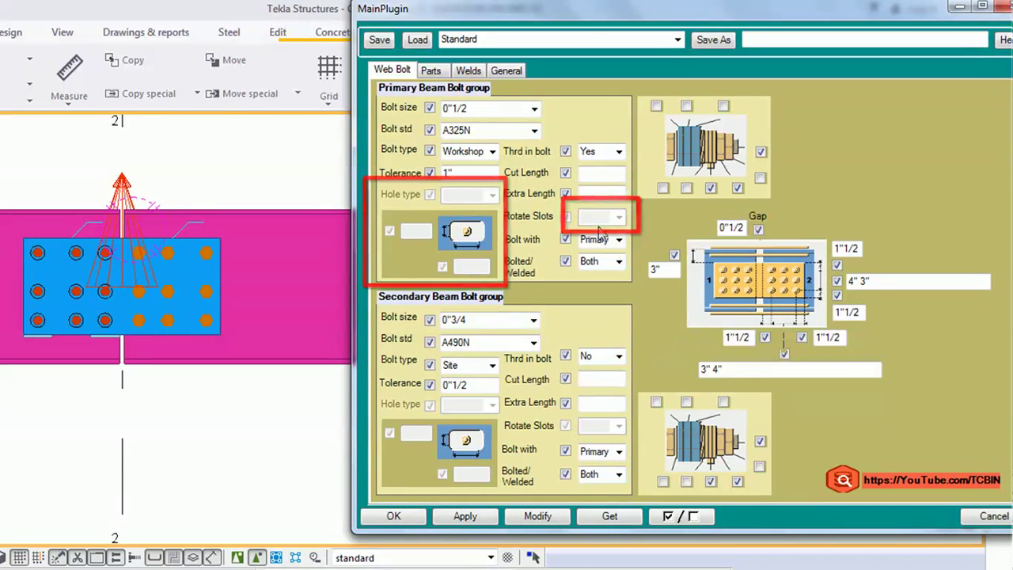
# - Enable slotted holes for the first part of the primary beam bolt group, trying the option off and on
pyautogui.click(657, 106)
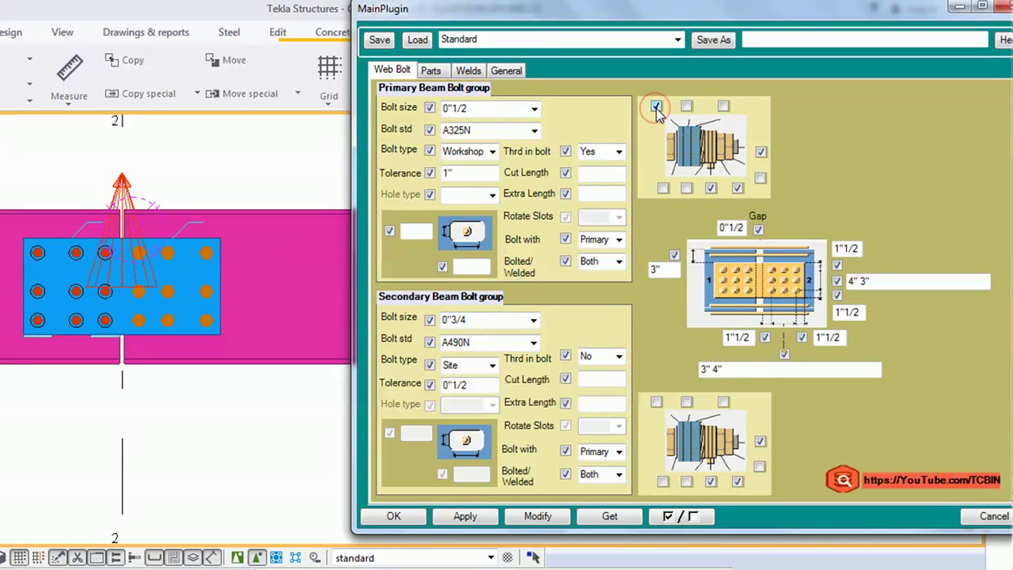
pyautogui.click(656, 106)
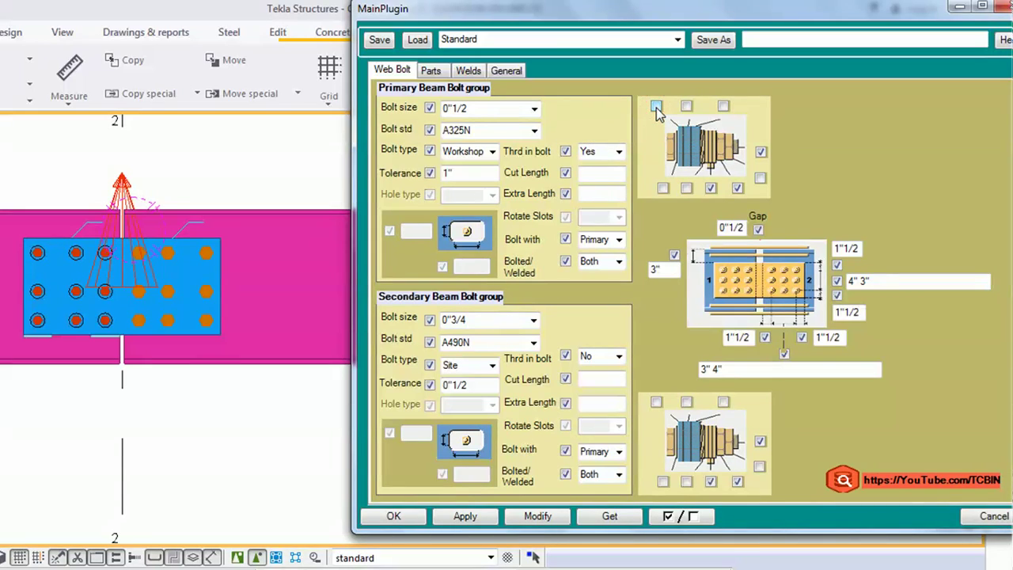
pyautogui.click(656, 107)
pyautogui.click(657, 107)
pyautogui.click(656, 107)
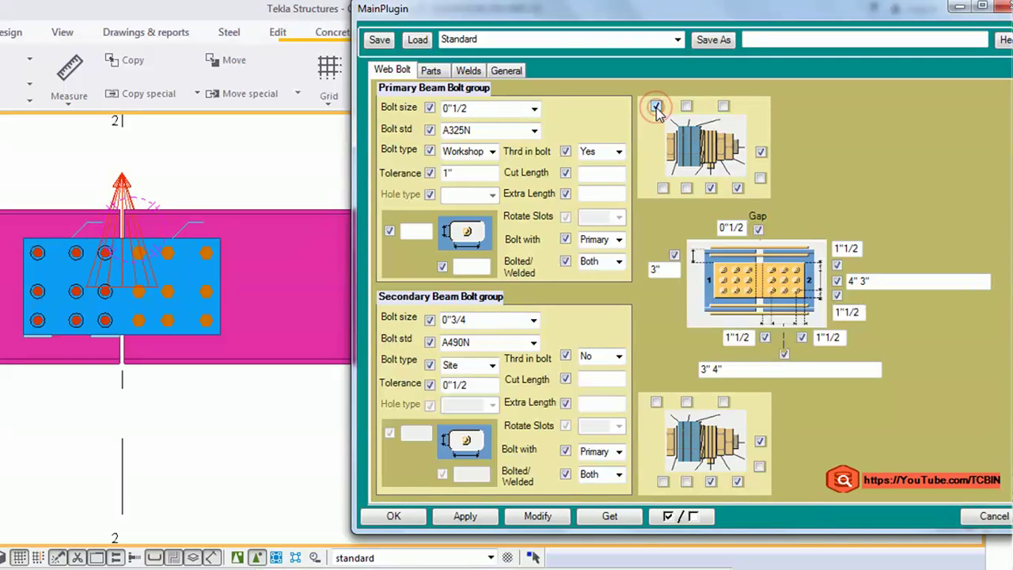
pyautogui.click(656, 107)
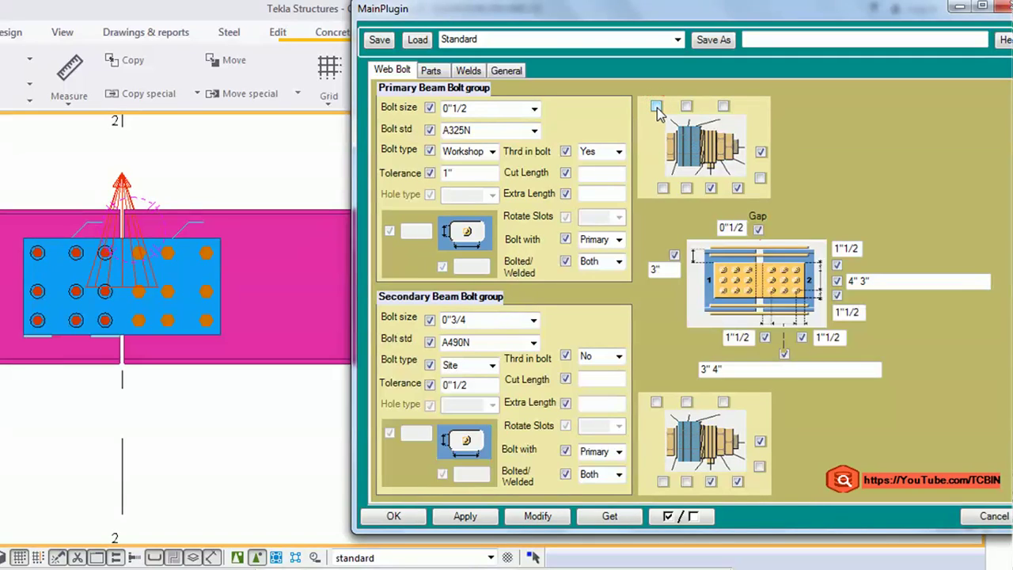
pyautogui.click(657, 107)
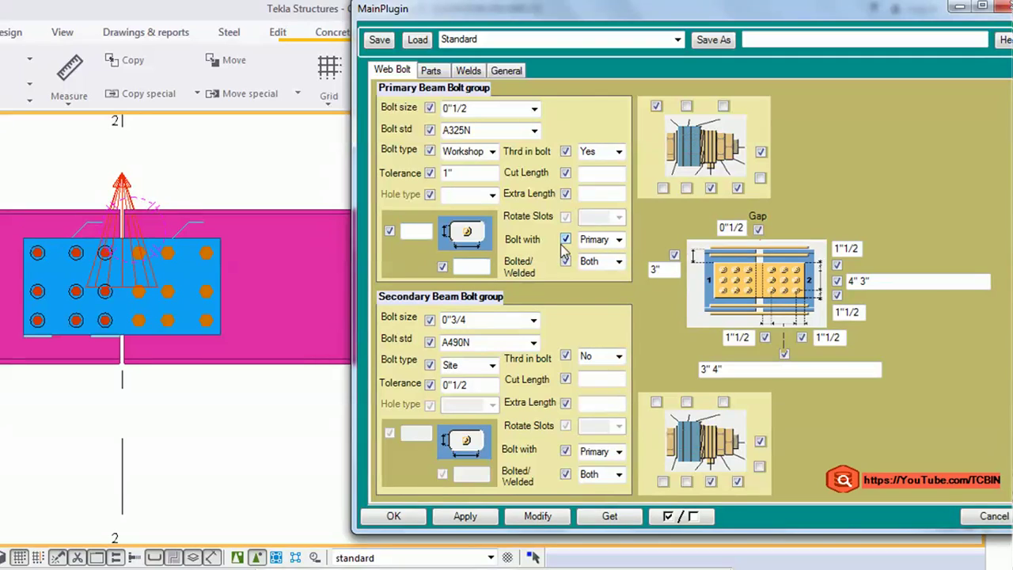
# - Try the Slotted hole type on the primary beam bolt group, and switch it to Oversized
pyautogui.click(493, 196)
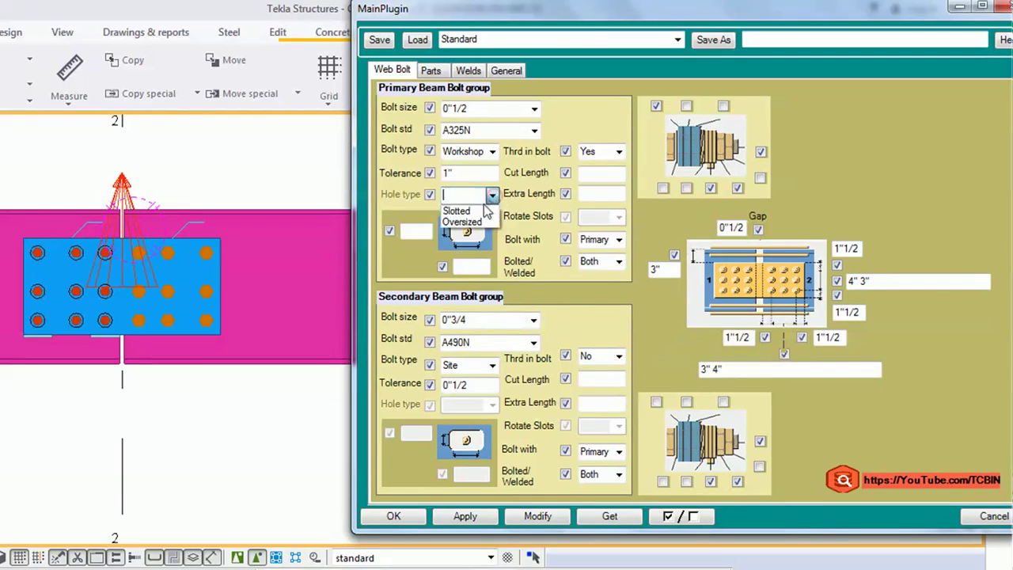
pyautogui.click(479, 211)
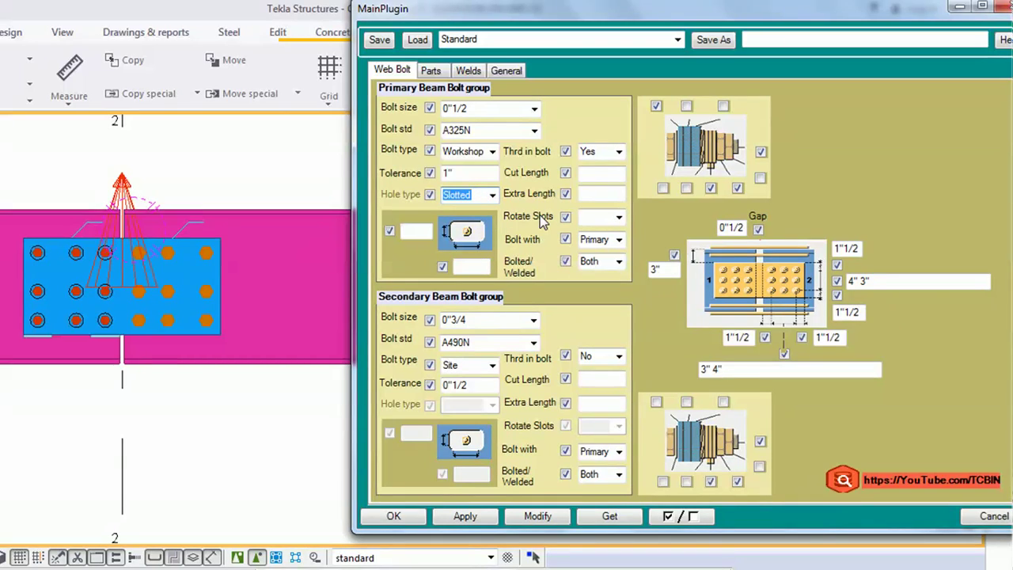
pyautogui.click(492, 198)
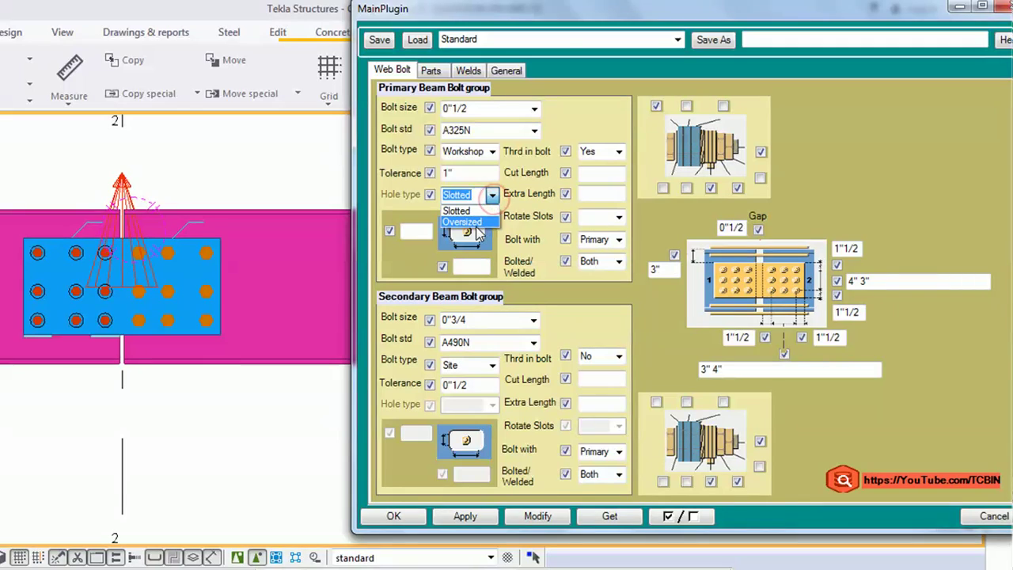
pyautogui.click(473, 222)
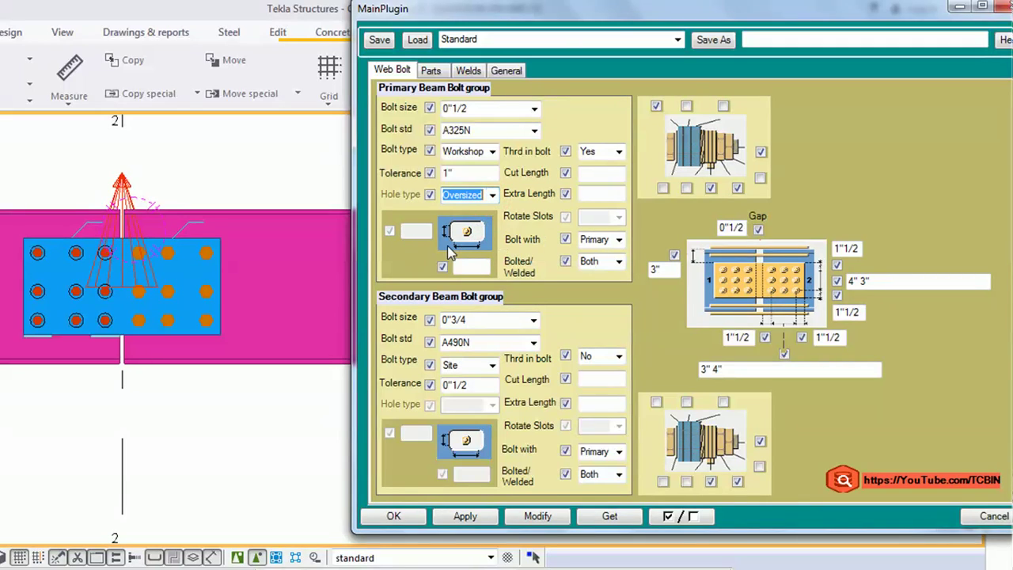
pyautogui.click(470, 269)
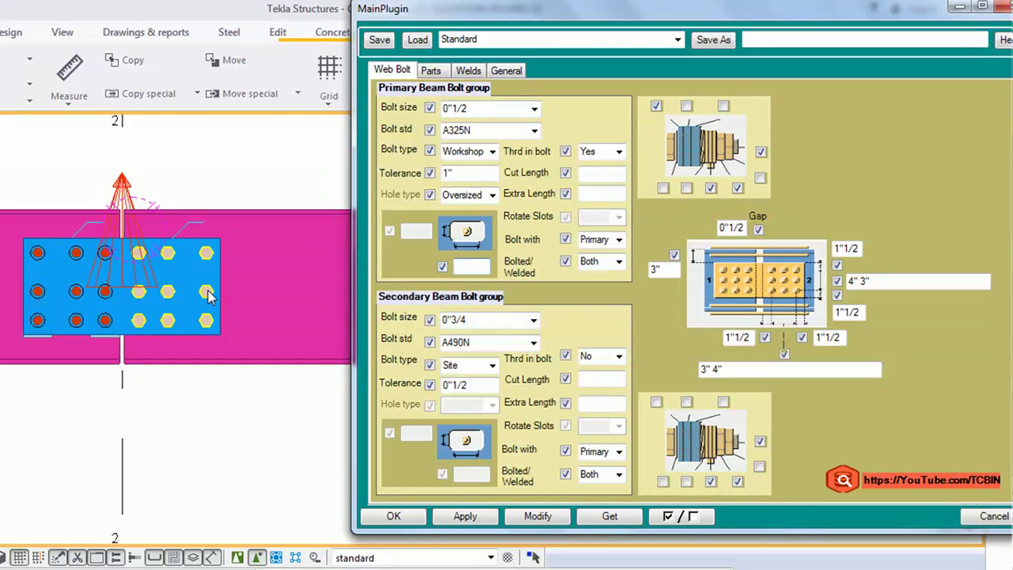
# - Examine the primary bolt group's hole settings in Bolt Properties while toggling its first slotted-part option, and close without modifying
pyautogui.doubleClick(41, 267)
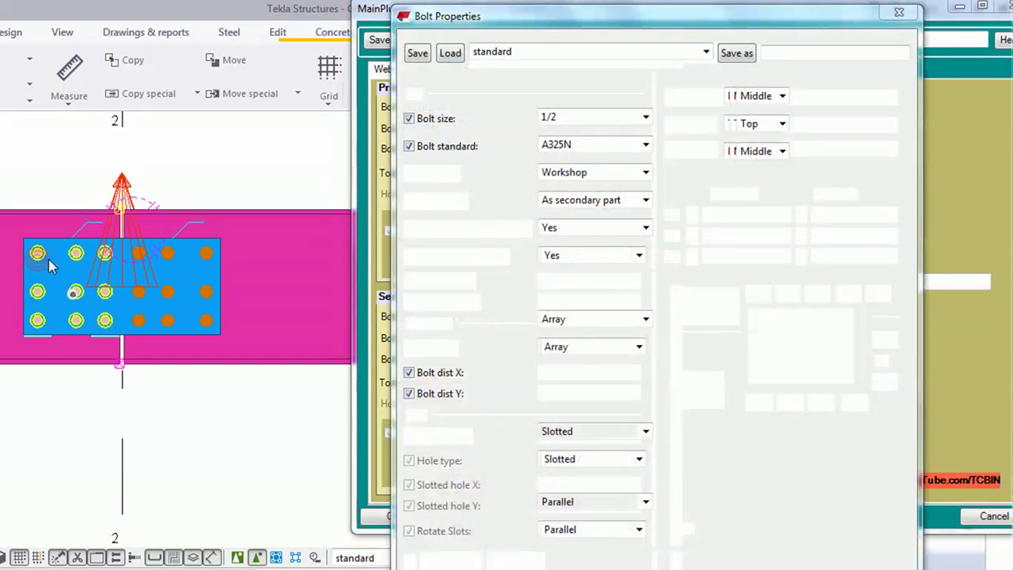
pyautogui.moveTo(457, 23)
pyautogui.mouseDown()
pyautogui.moveTo(347, 5)
pyautogui.moveTo(346, 16)
pyautogui.mouseUp()
pyautogui.click(652, 285)
pyautogui.click(652, 285)
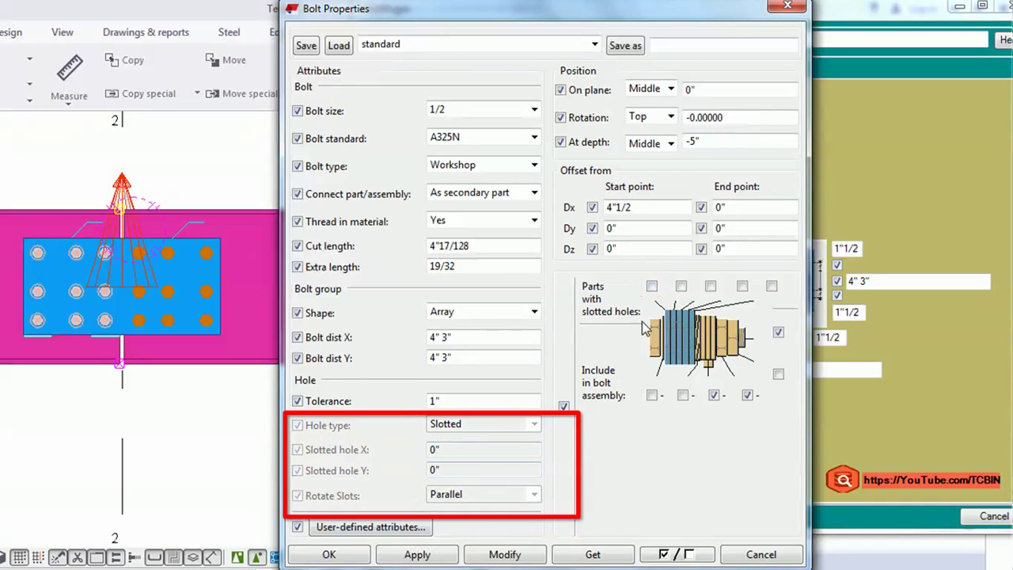
pyautogui.click(652, 286)
pyautogui.click(651, 286)
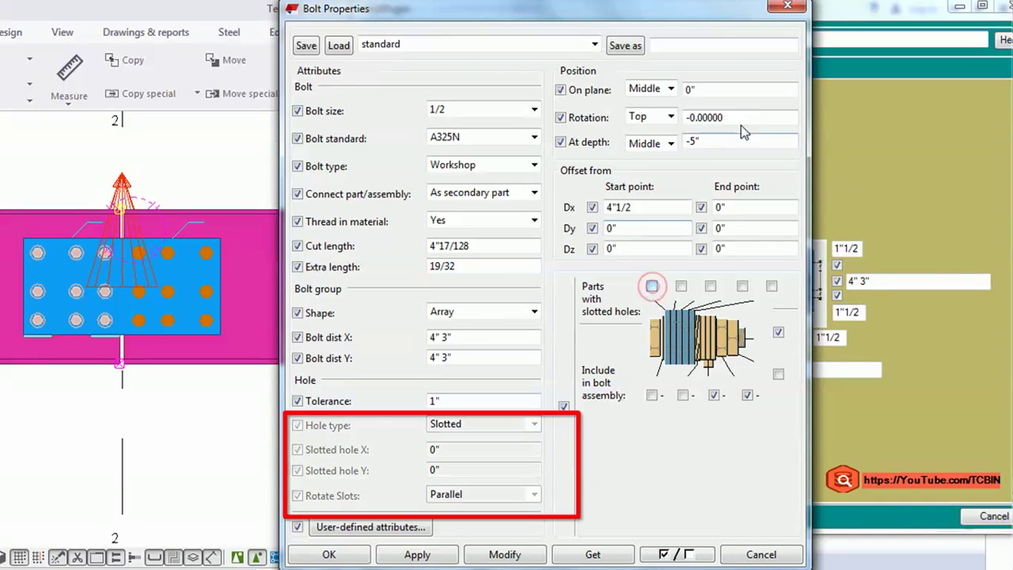
pyautogui.click(788, 7)
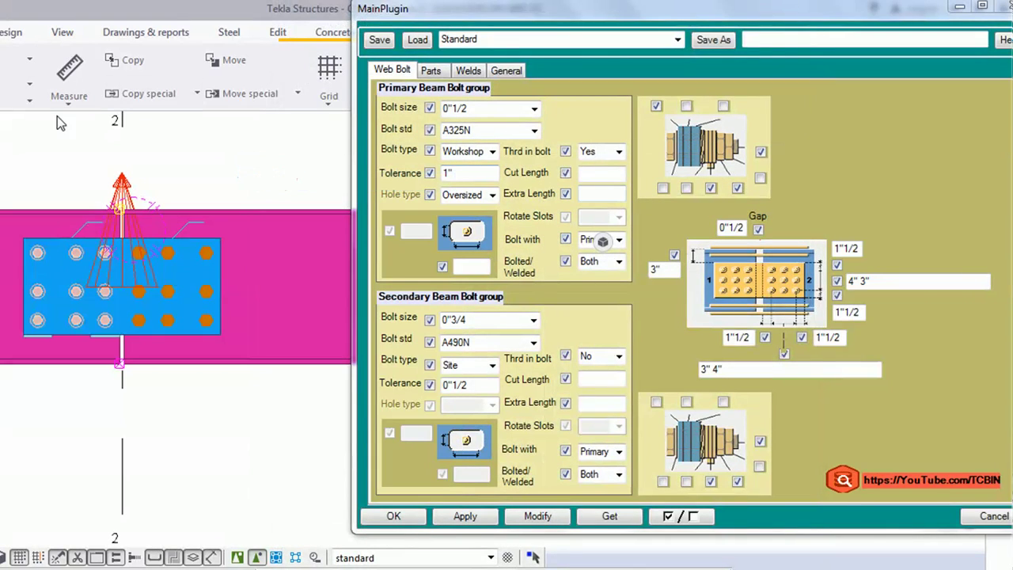
# - Give the primary beam bolt group Slotted holes of 1" vertically and 2" horizontally, set Rotate Slots to Odd, and apply to the connection
pyautogui.click(656, 107)
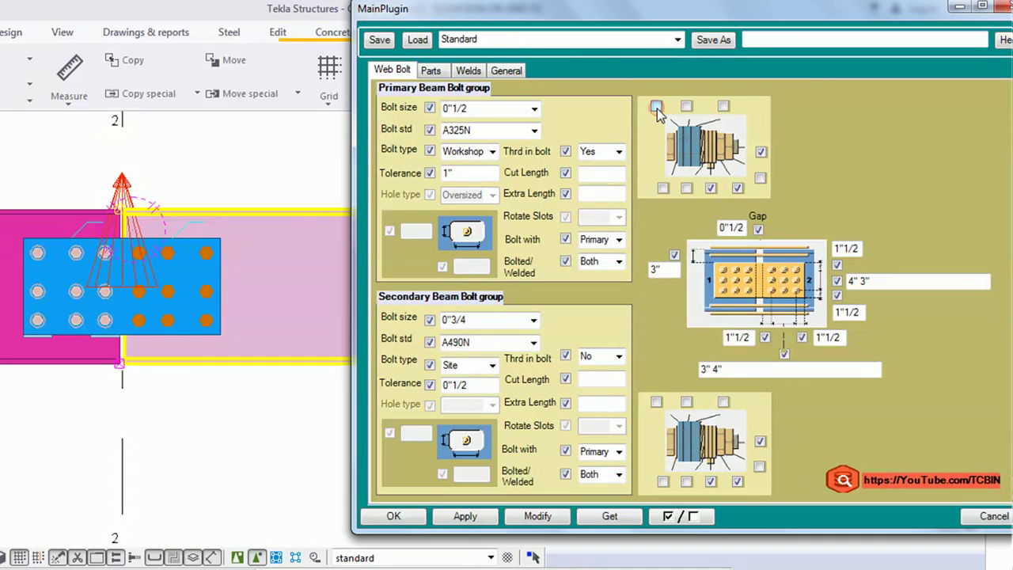
pyautogui.click(478, 196)
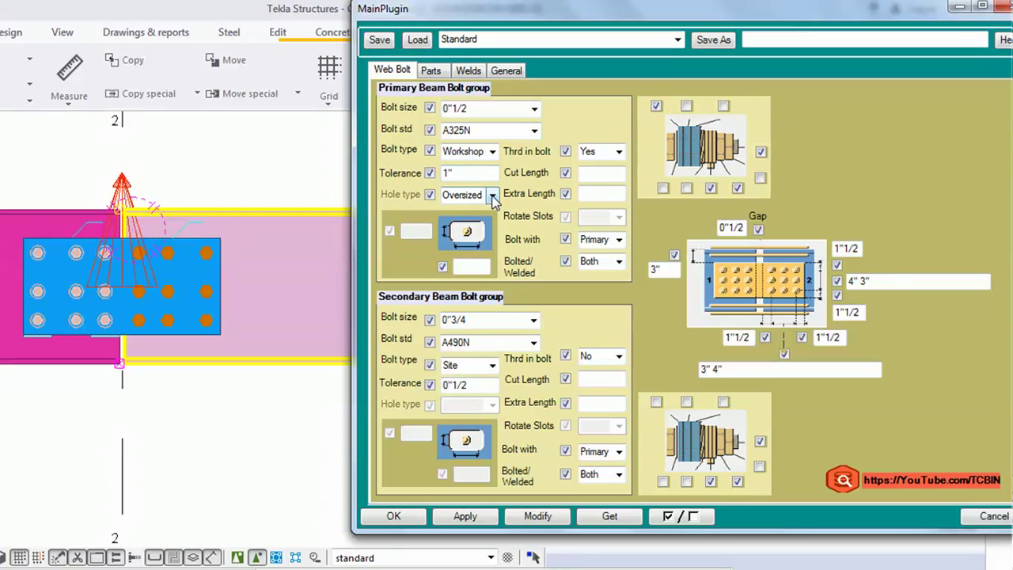
pyautogui.click(483, 210)
pyautogui.click(422, 232)
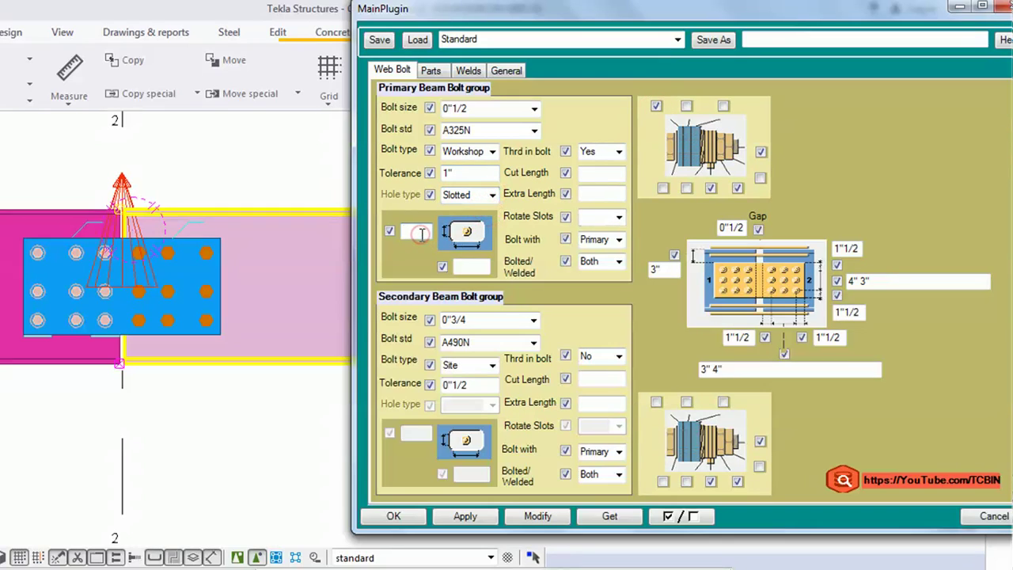
pyautogui.write('2')
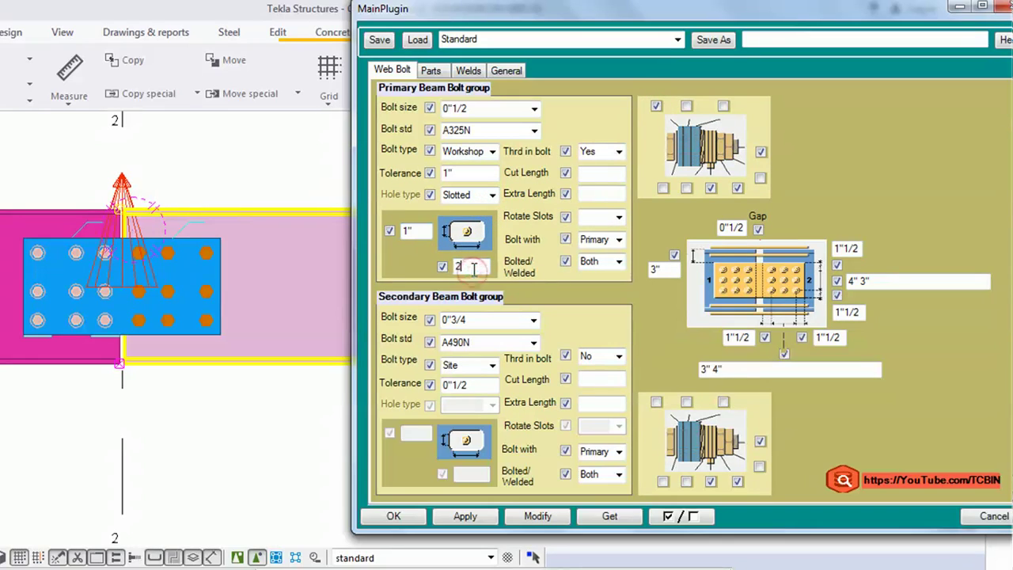
pyautogui.click(617, 220)
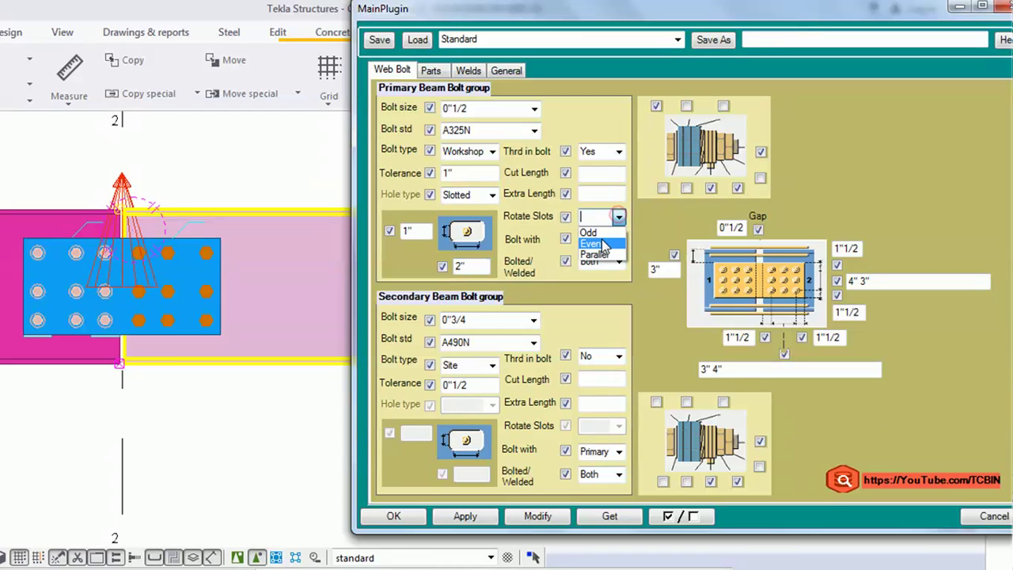
pyautogui.click(598, 230)
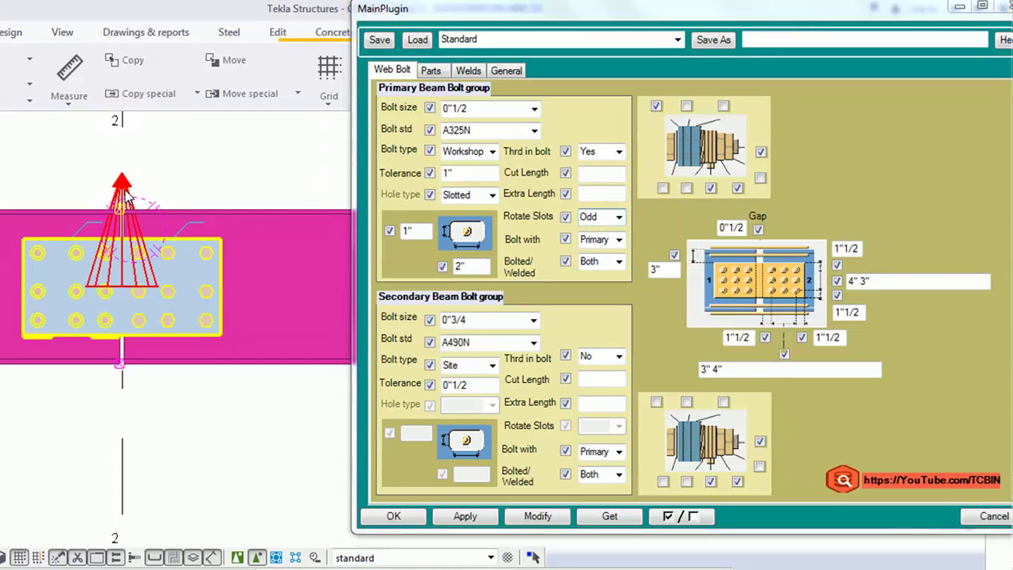
pyautogui.click(538, 517)
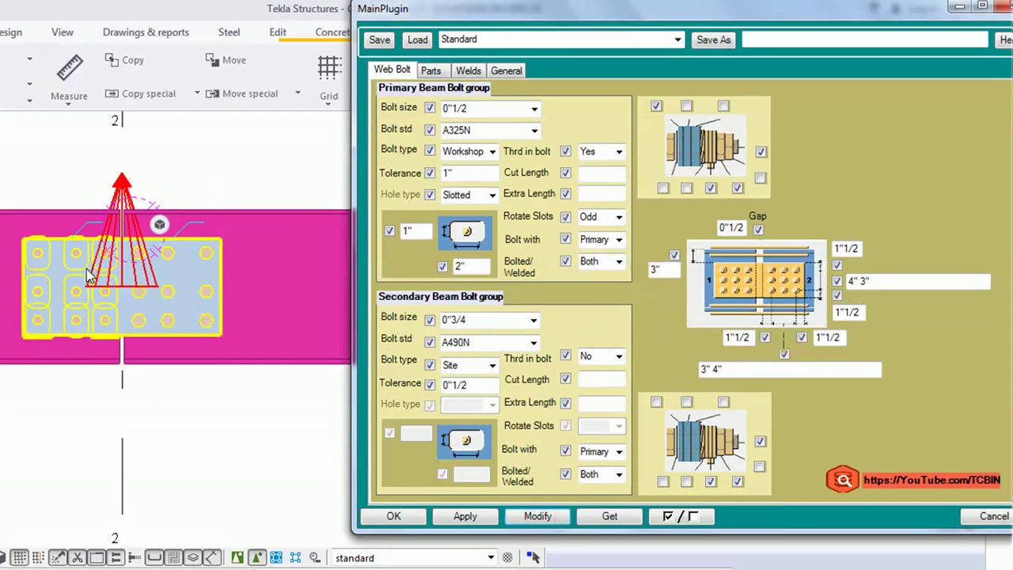
# - Check the hole type, slotted hole X and Y, and slot rotation in the primary bolt group's Bolt Properties
pyautogui.doubleClick(37, 257)
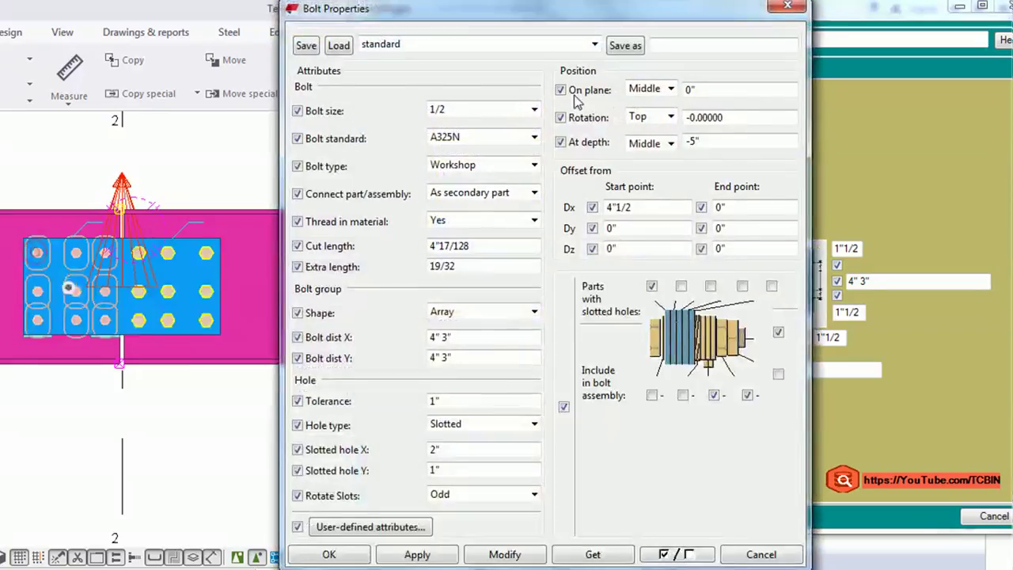
pyautogui.moveTo(468, 12); pyautogui.dragTo(133, 9)
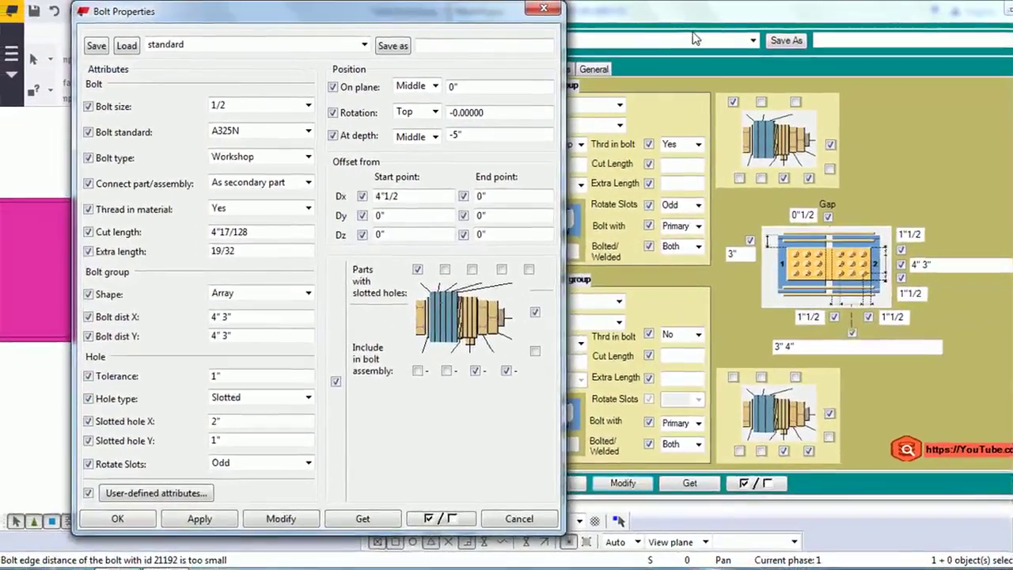
pyautogui.doubleClick(100, 470)
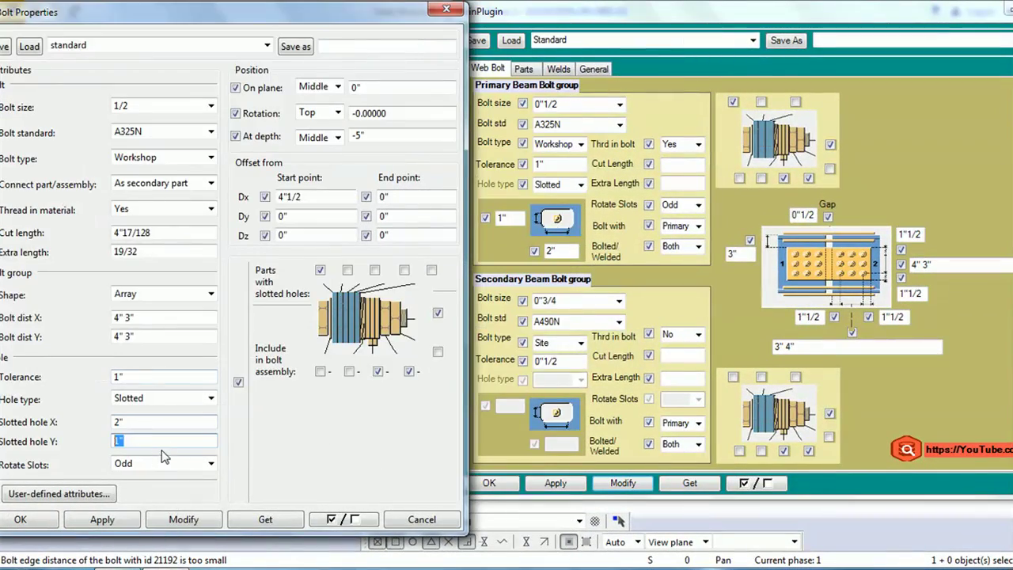
pyautogui.doubleClick(120, 422)
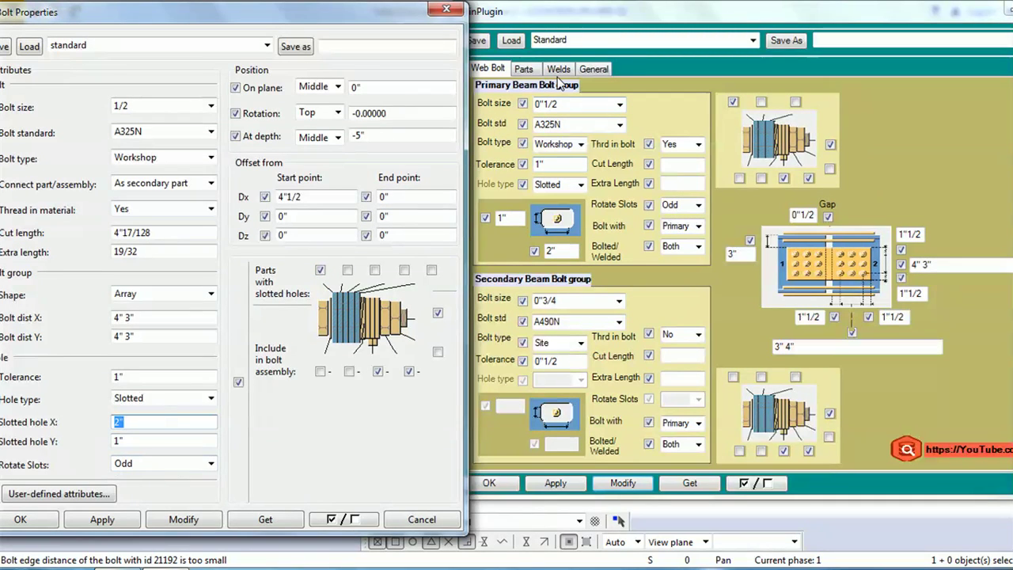
pyautogui.click(448, 10)
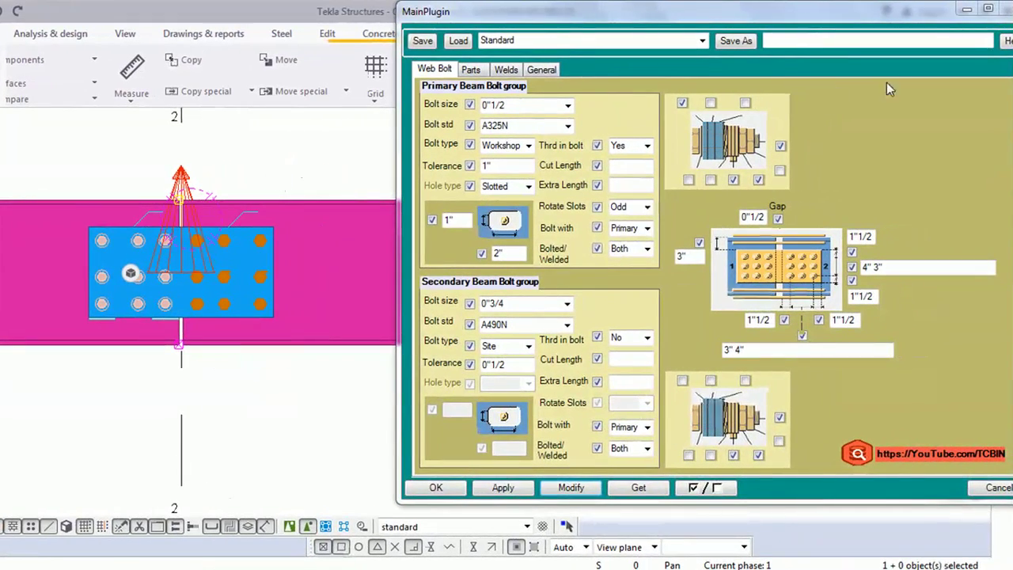
# - Close the MainPlugin settings and reopen them from the splice connection in the model
pyautogui.moveTo(654, 16); pyautogui.dragTo(580, 34)
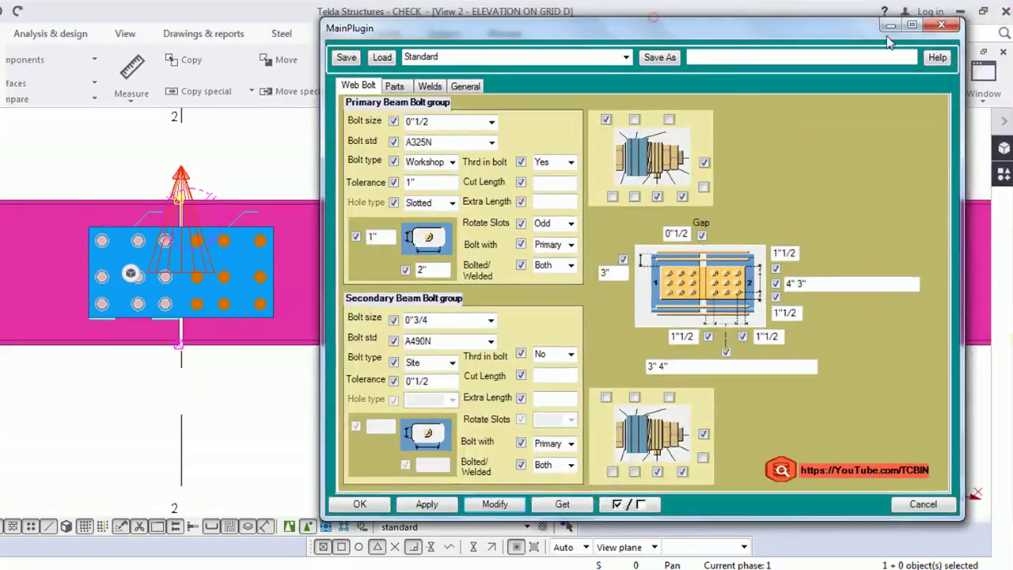
pyautogui.click(939, 27)
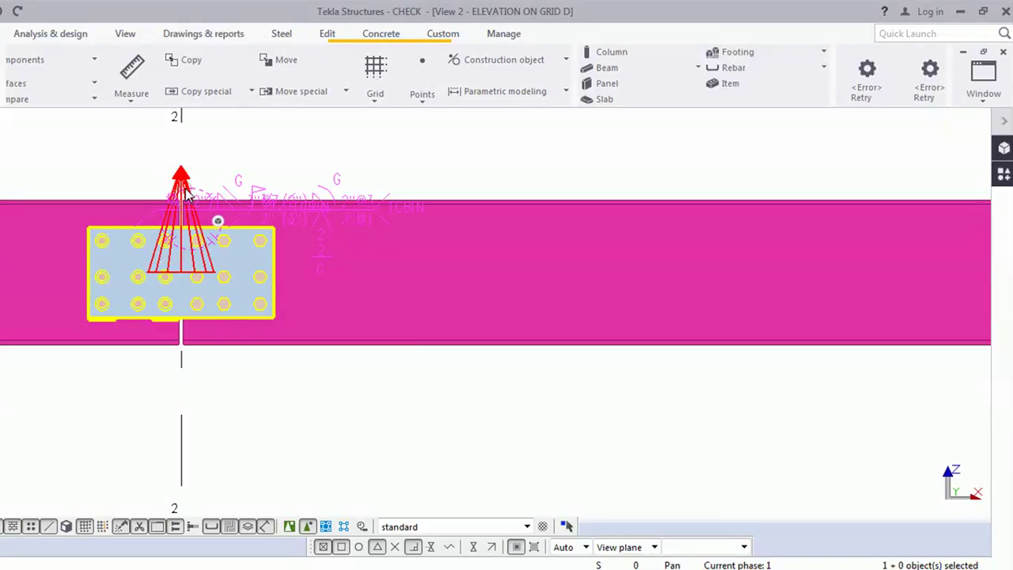
pyautogui.doubleClick(281, 198)
pyautogui.moveTo(548, 37); pyautogui.dragTo(487, 18)
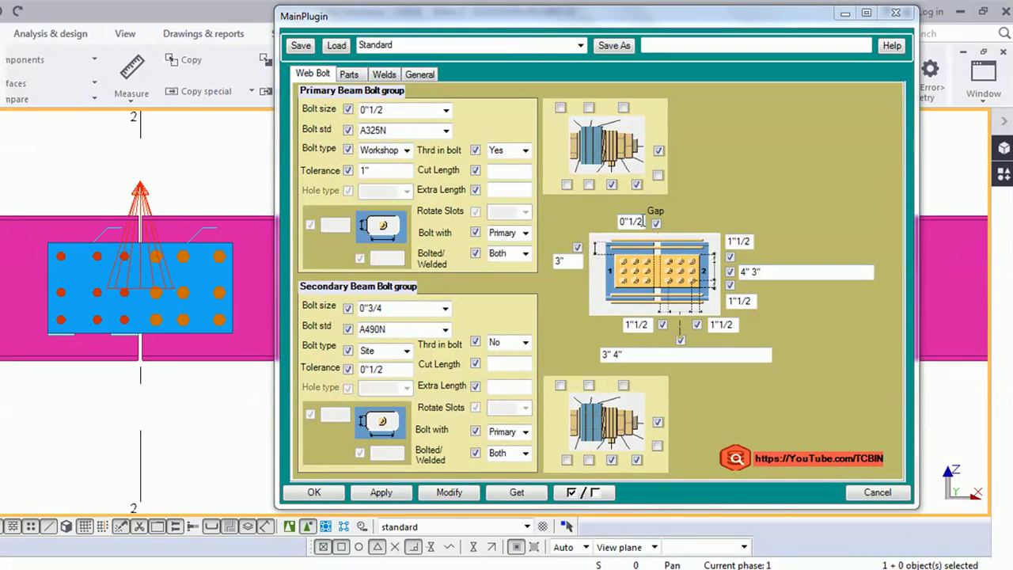
# - Enter 1/2 as the gap between the beams and 2.5 as the top vertical distance of the splice
pyautogui.doubleClick(641, 221)
pyautogui.press('BackSpace')
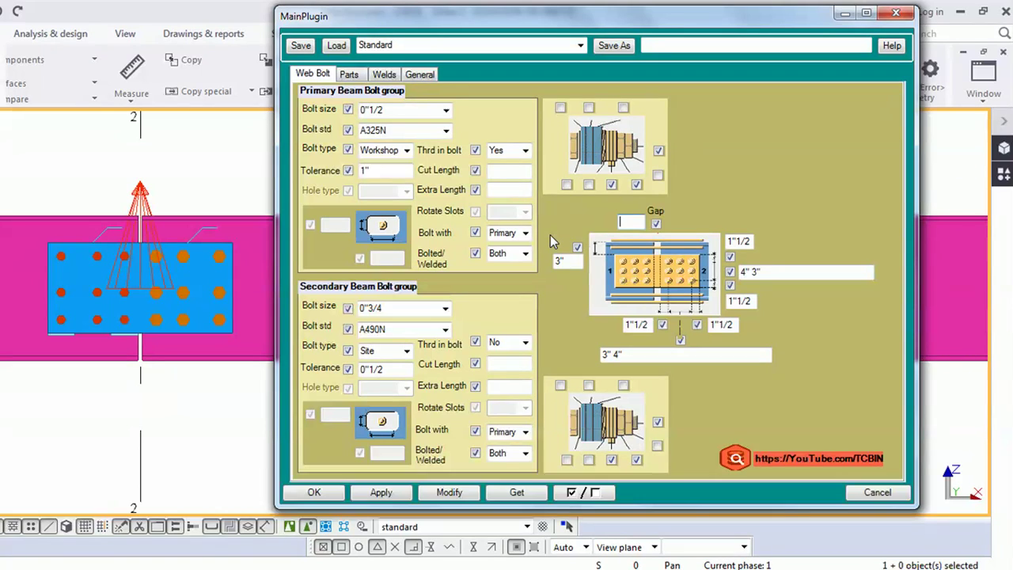
pyautogui.write('1/2')
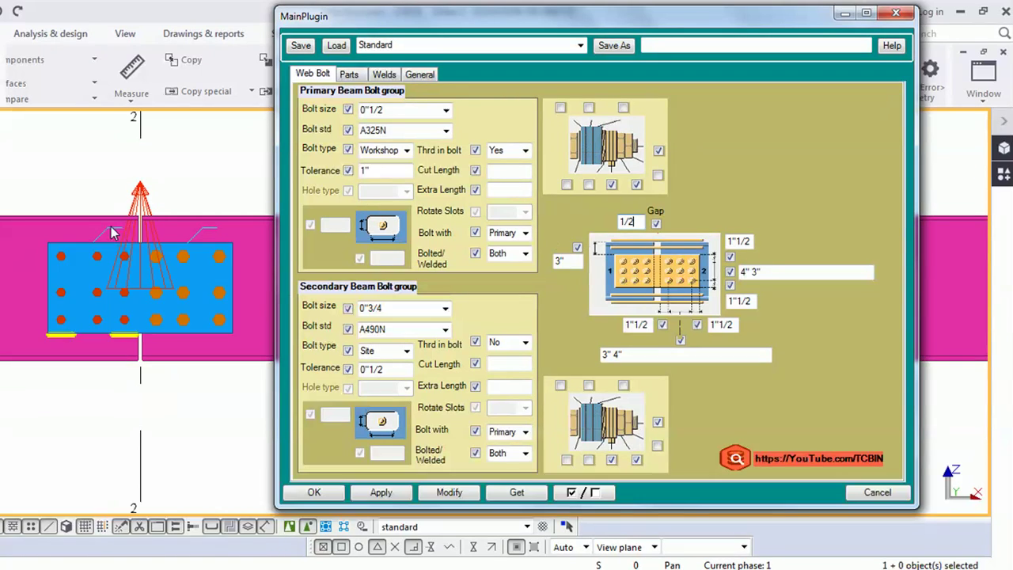
pyautogui.click(158, 230)
pyautogui.doubleClick(567, 266)
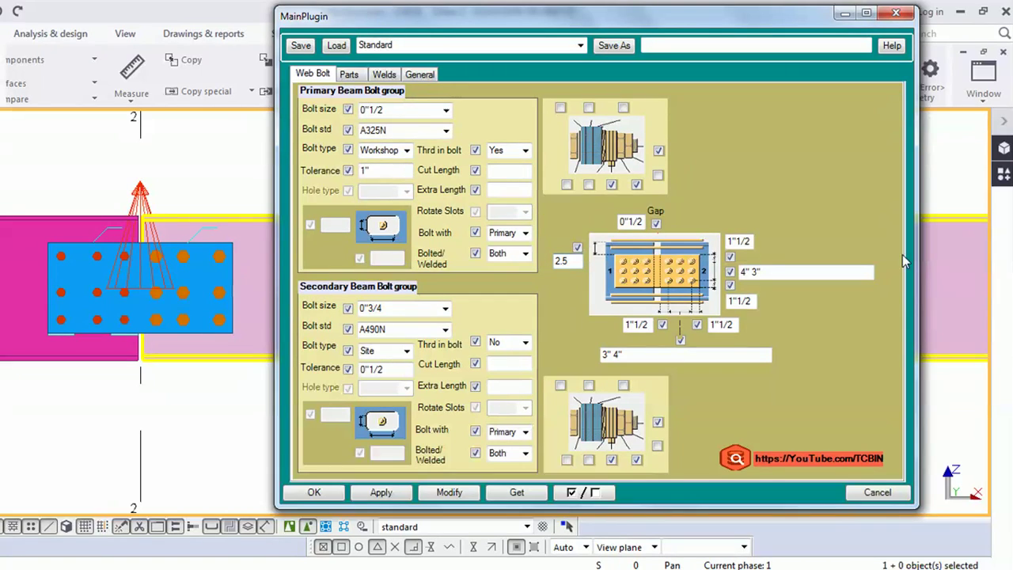
pyautogui.click(829, 268)
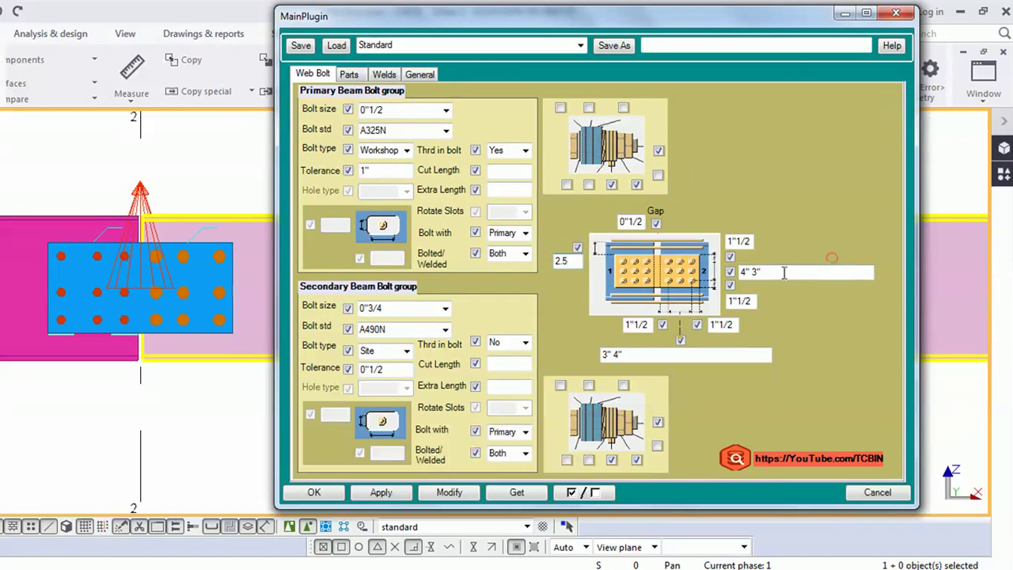
# - Set the top and bottom vertical edge distances of the bolts to 1" and the vertical bolt spacing to 3 5
pyautogui.doubleClick(748, 241)
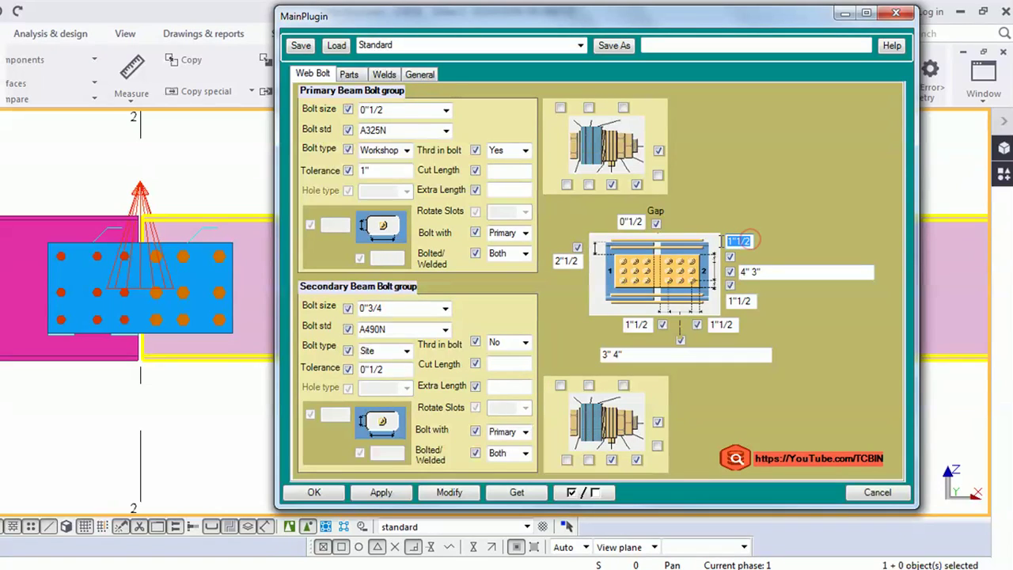
pyautogui.write('1')
pyautogui.doubleClick(772, 272)
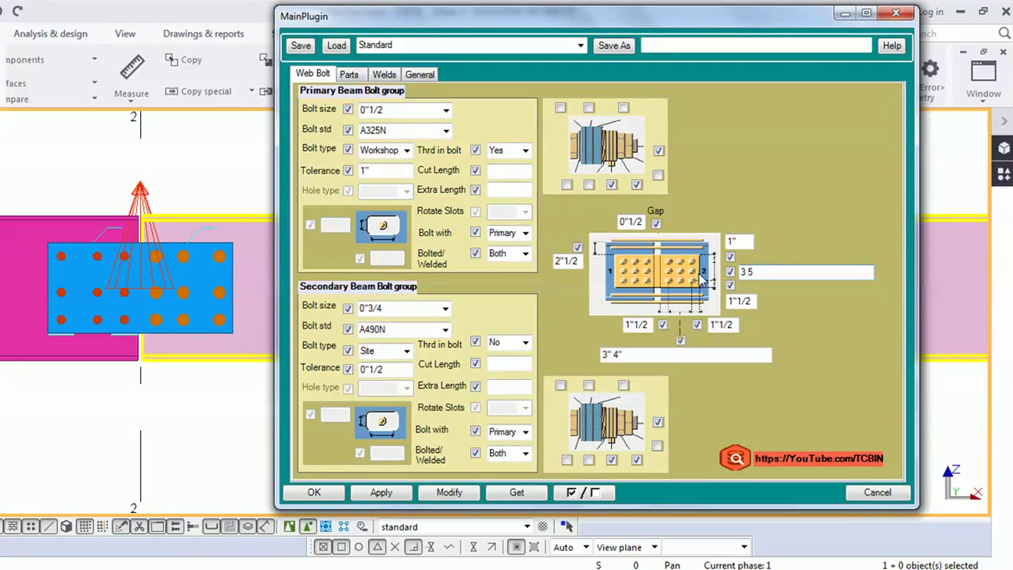
pyautogui.doubleClick(748, 301)
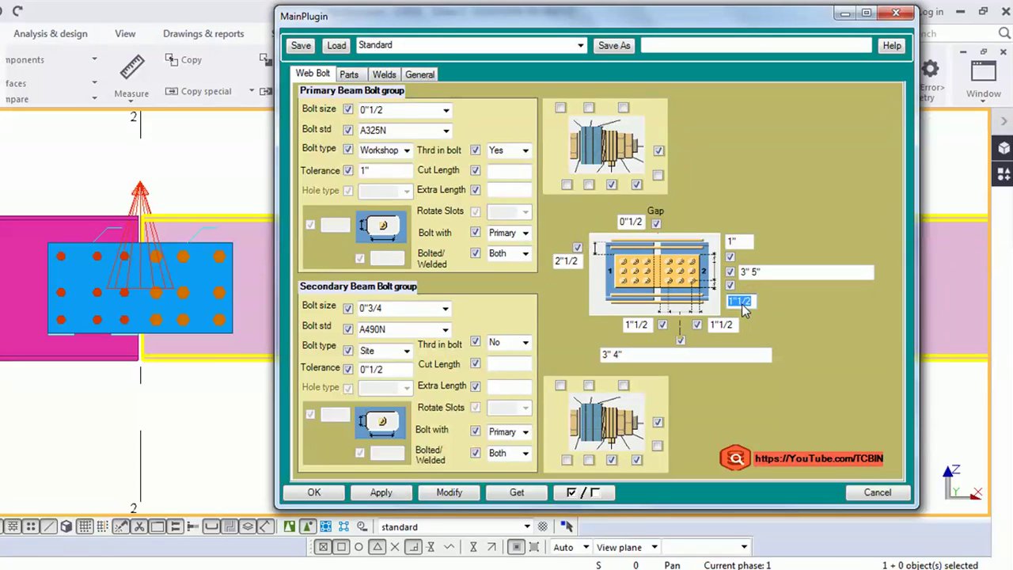
pyautogui.write('1')
# - Set the horizontal bolt spacing to 4 3 and modify the splice connection with the new distances
pyautogui.doubleClick(649, 325)
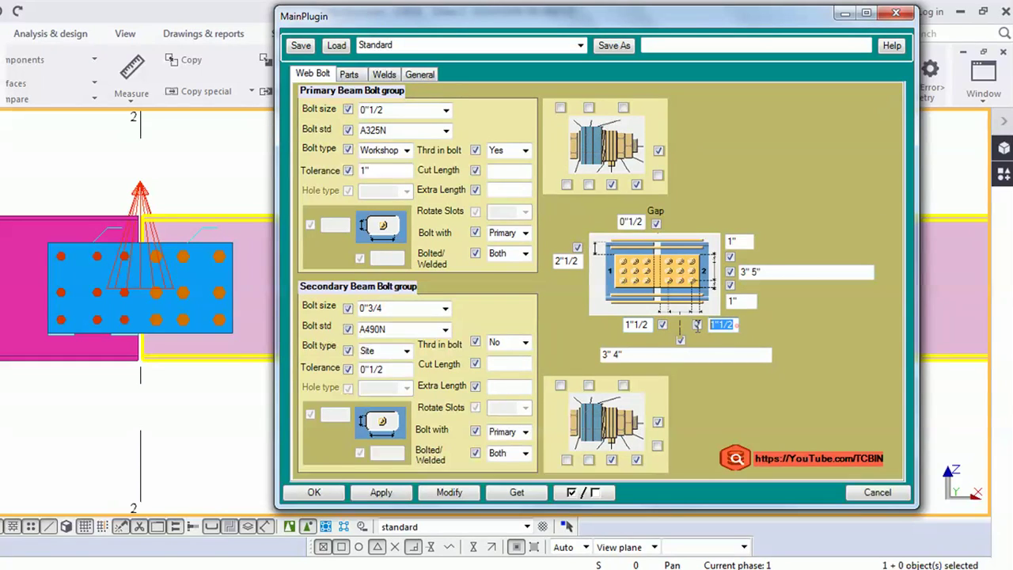
pyautogui.doubleClick(627, 355)
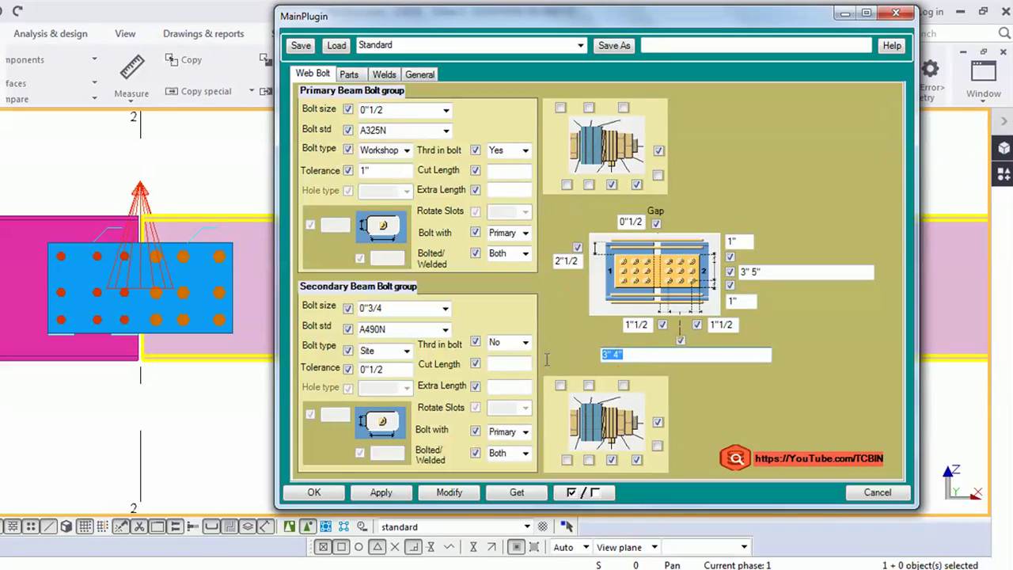
pyautogui.write('4 3')
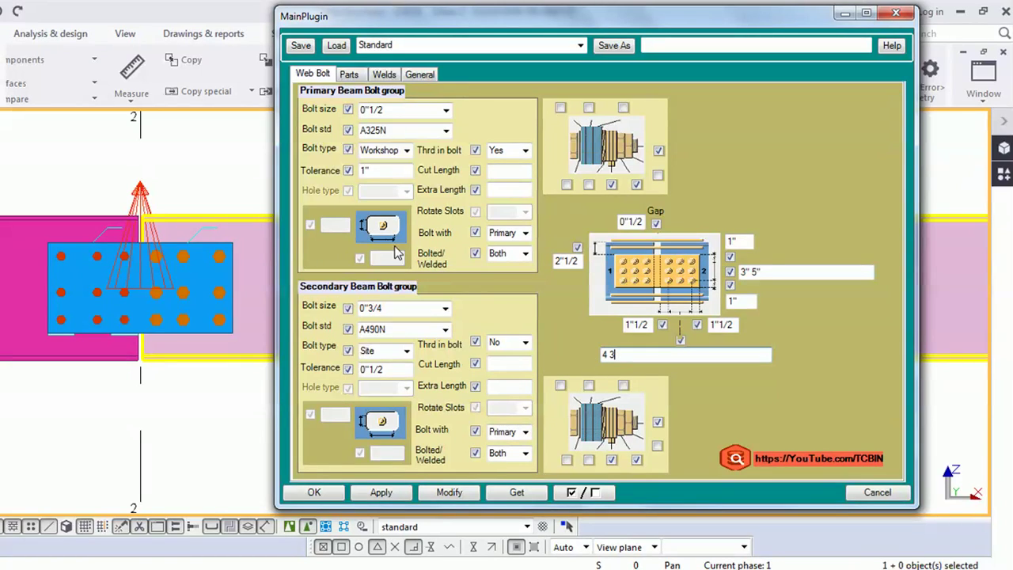
pyautogui.click(449, 493)
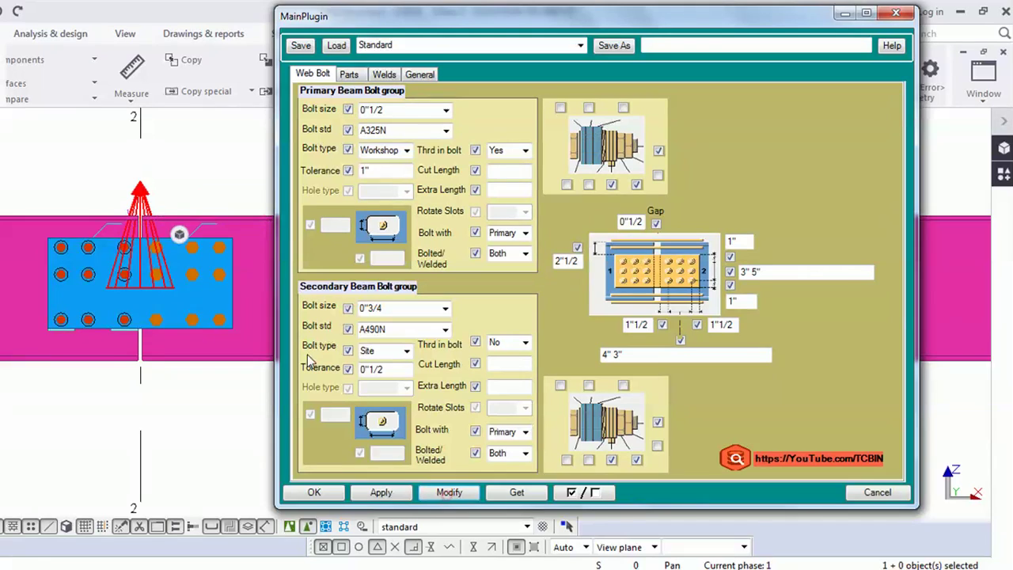
# - Measure the horizontal gap between the two beam ends below the splice plate
pyautogui.scroll(3, 34, 332)
pyautogui.moveTo(45, 332); pyautogui.dragTo(117, 377, button='middle')
pyautogui.click(117, 373)
pyautogui.scroll(3, 118, 372)
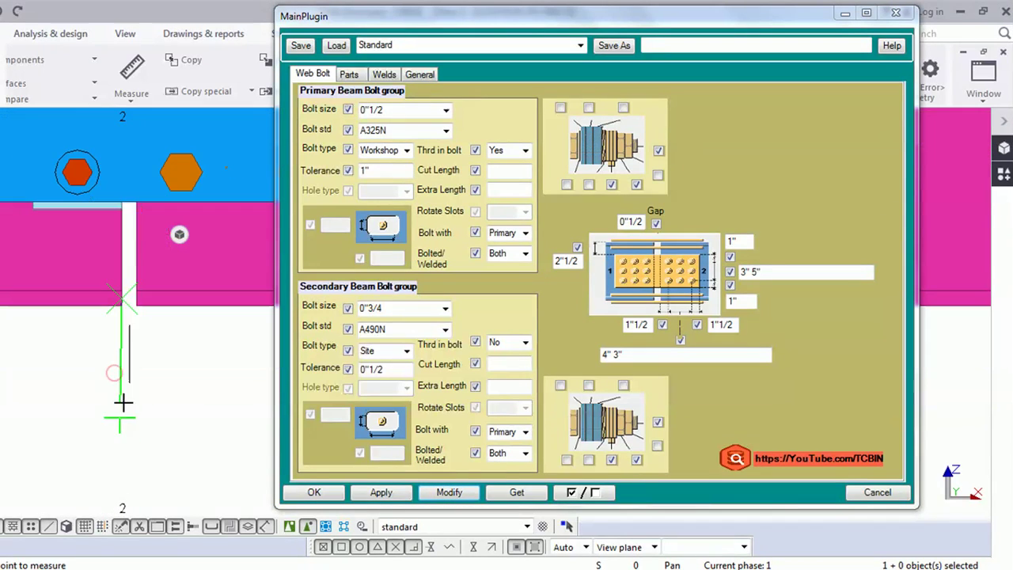
pyautogui.click(136, 304)
pyautogui.scroll(-3, 154, 431)
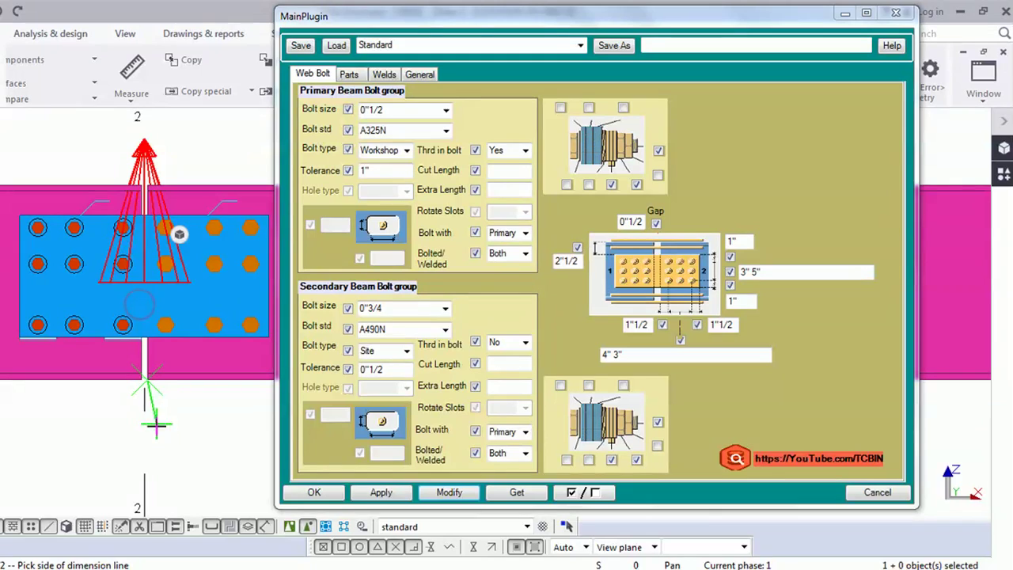
pyautogui.click(162, 445)
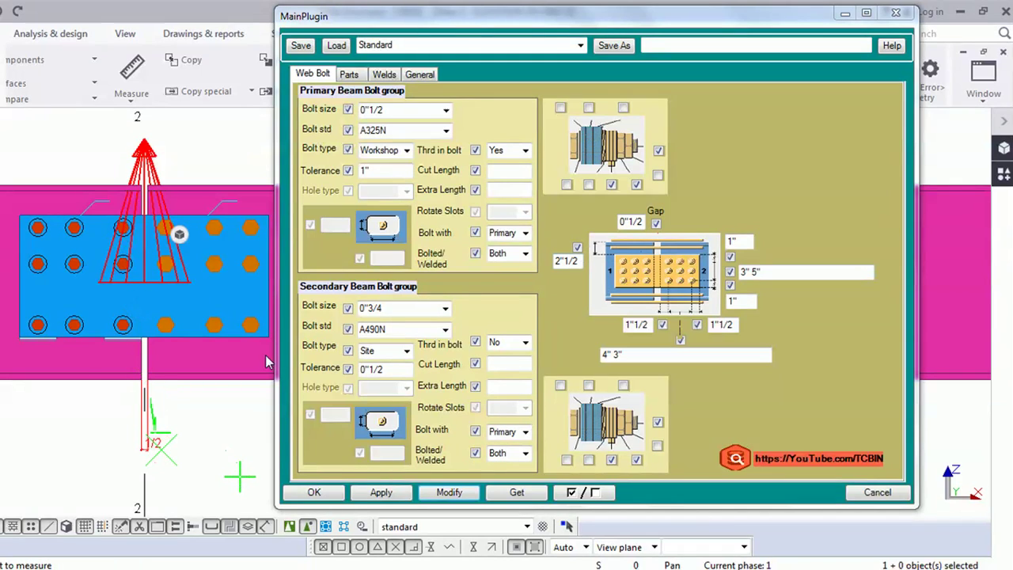
# - Measure the vertical distance from the beam's top edge to the top edge of the splice plate
pyautogui.click(132, 95)
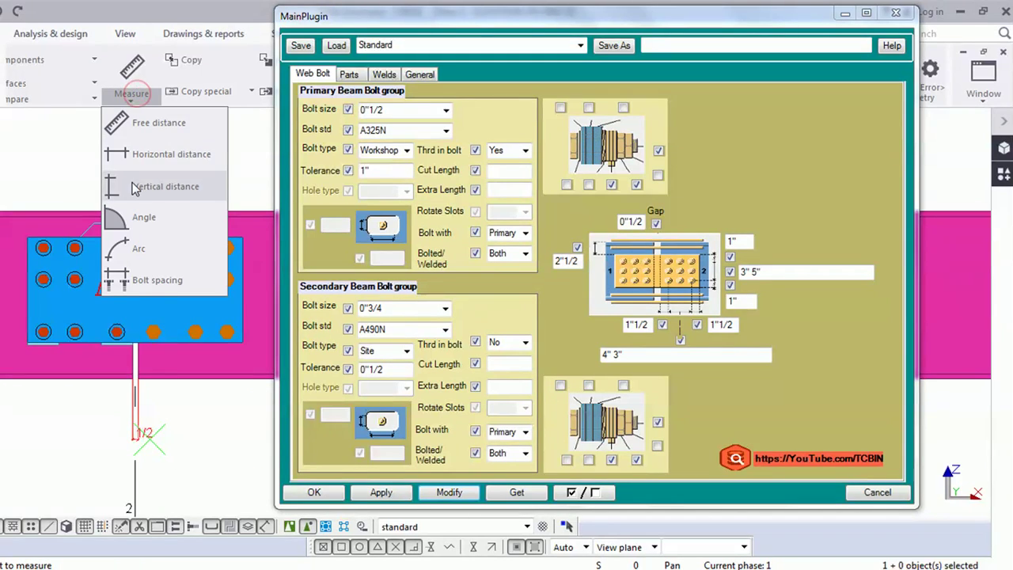
pyautogui.click(135, 187)
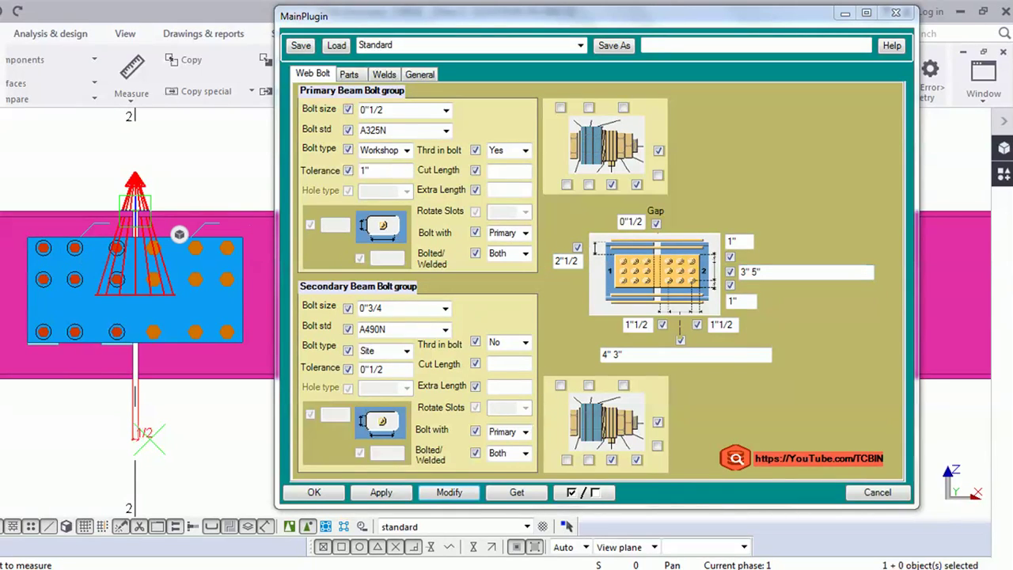
pyautogui.click(29, 207)
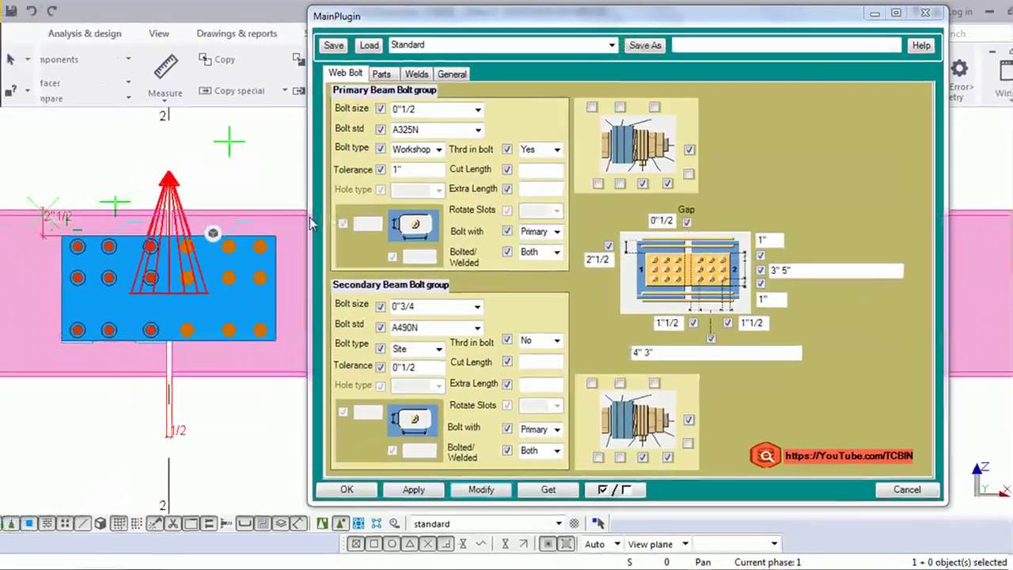
# - Measure the vertical edge distance from the secondary beam's outermost top bolt to the plate's top edge
pyautogui.scroll(3, 283, 247)
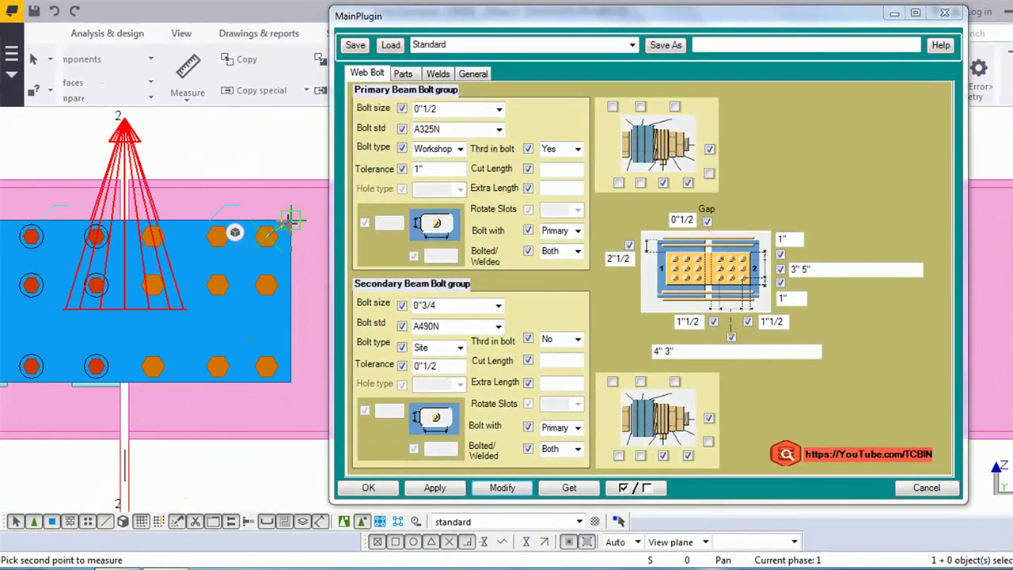
pyautogui.click(292, 221)
pyautogui.click(295, 223)
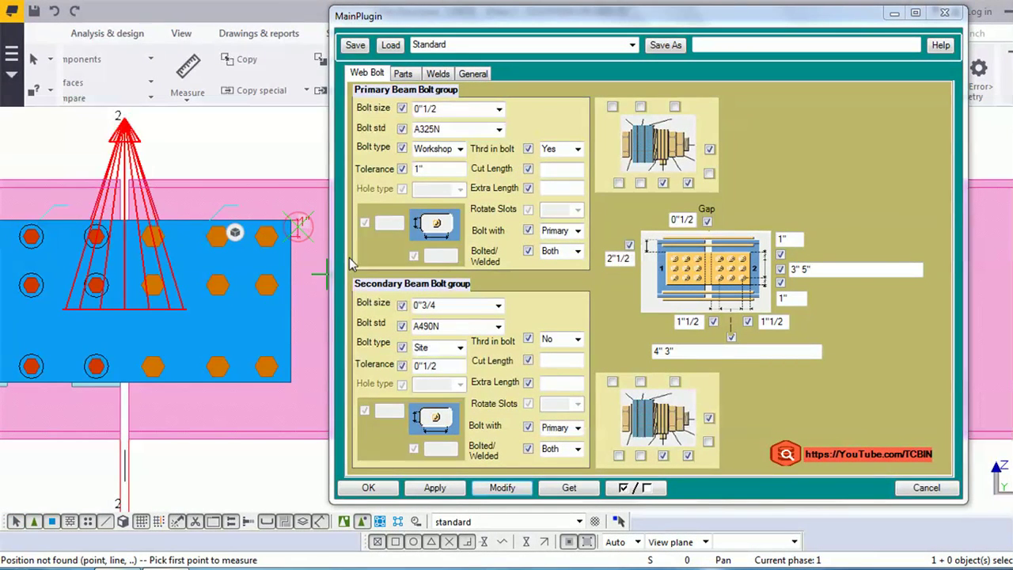
pyautogui.scroll(-2, 294, 324)
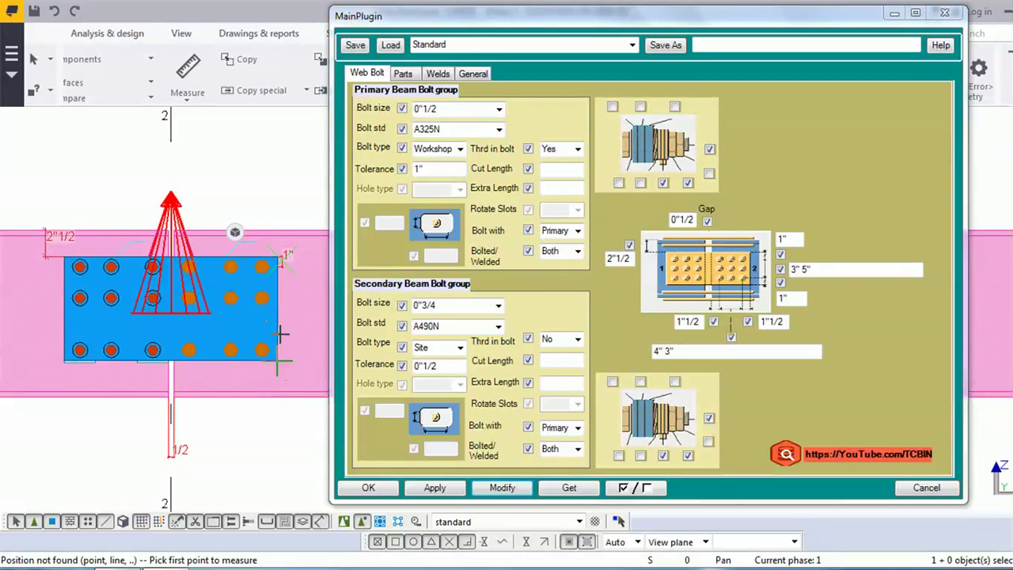
# - Measure both vertical spacings between the bolt rows along the secondary beam's outermost bolt column
pyautogui.click(264, 297)
pyautogui.click(262, 266)
pyautogui.click(299, 273)
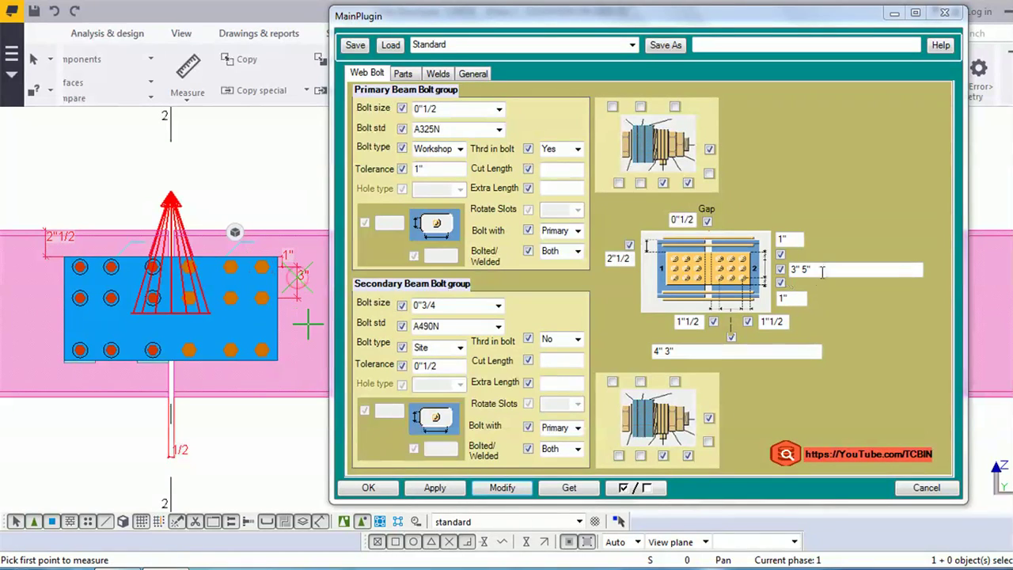
pyautogui.click(262, 297)
pyautogui.click(262, 350)
pyautogui.click(315, 352)
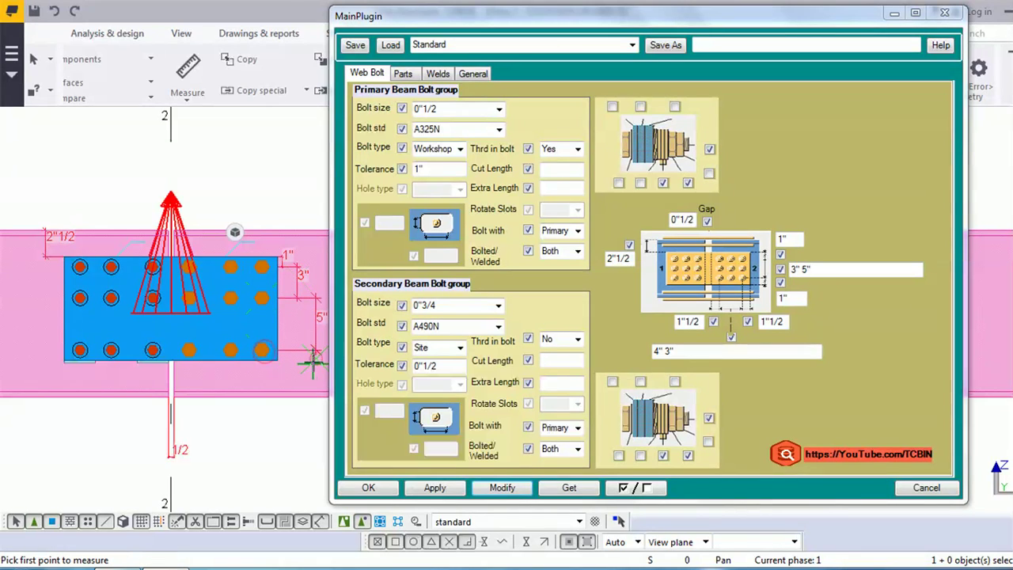
# - Measure the horizontal distance from the secondary beam's end to its nearest bolt column
pyautogui.click(188, 95)
pyautogui.click(198, 185)
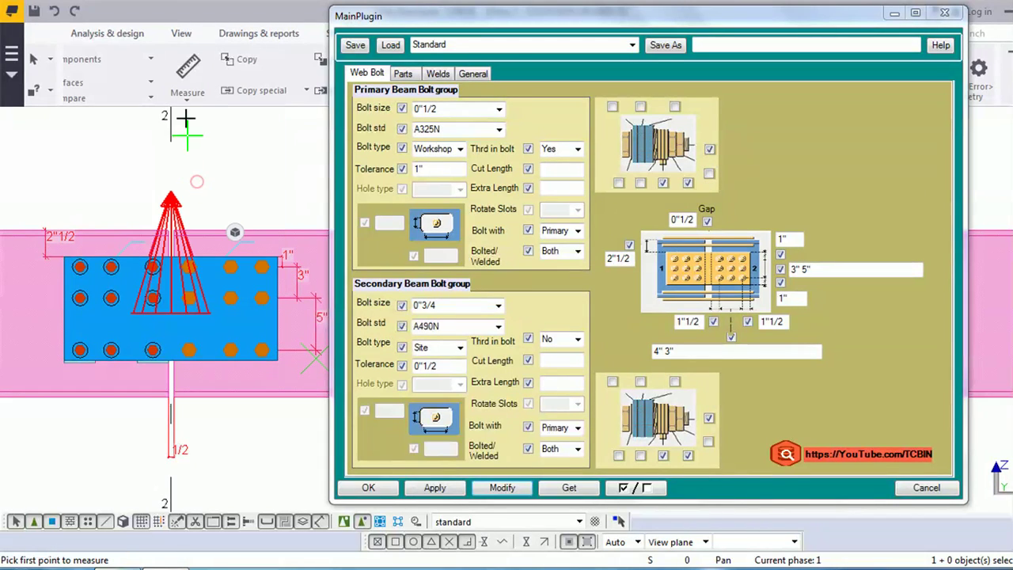
pyautogui.click(189, 103)
pyautogui.click(200, 161)
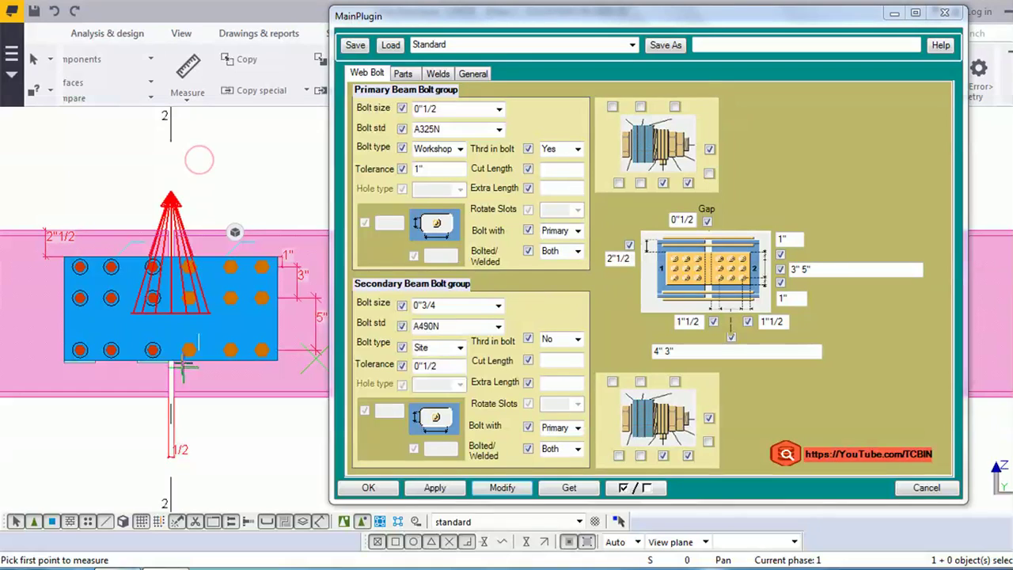
pyautogui.click(189, 350)
pyautogui.click(189, 349)
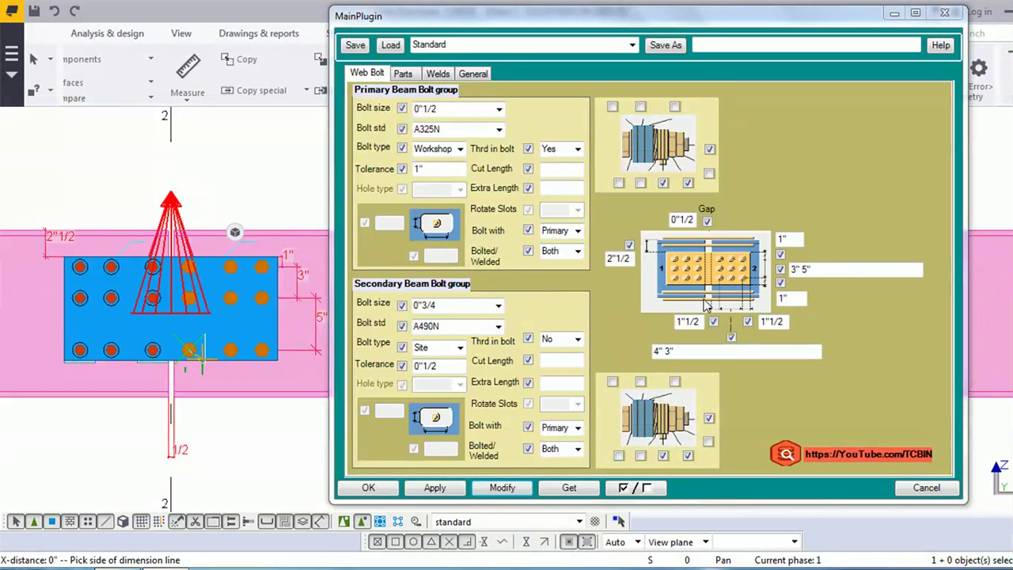
pyautogui.scroll(2, 178, 391)
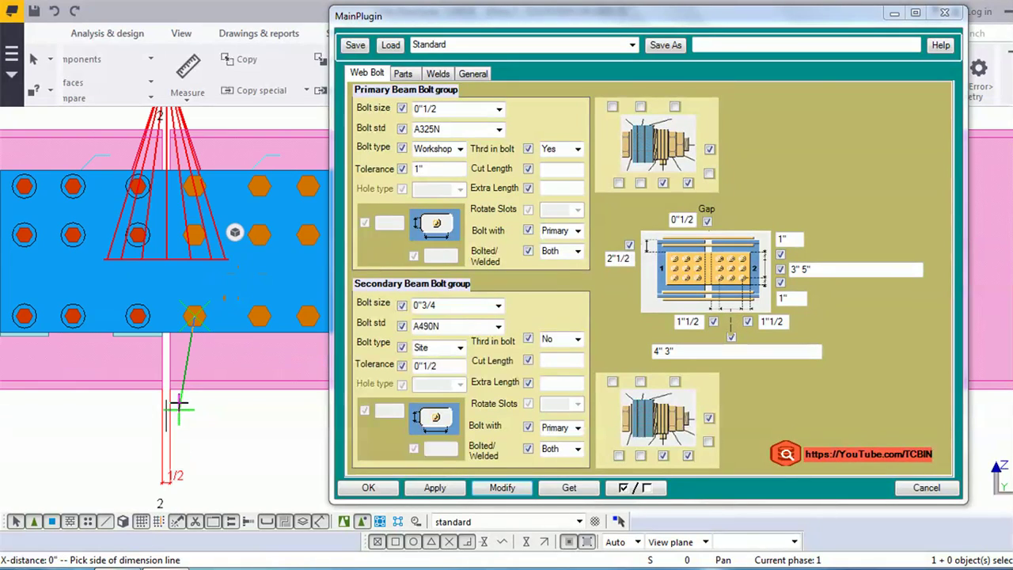
pyautogui.click(169, 388)
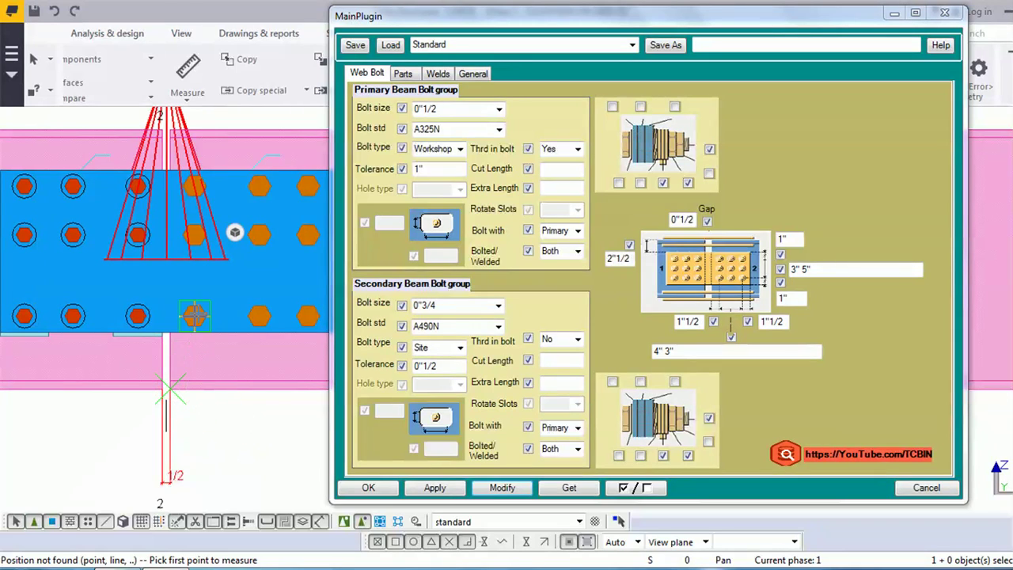
pyautogui.click(194, 317)
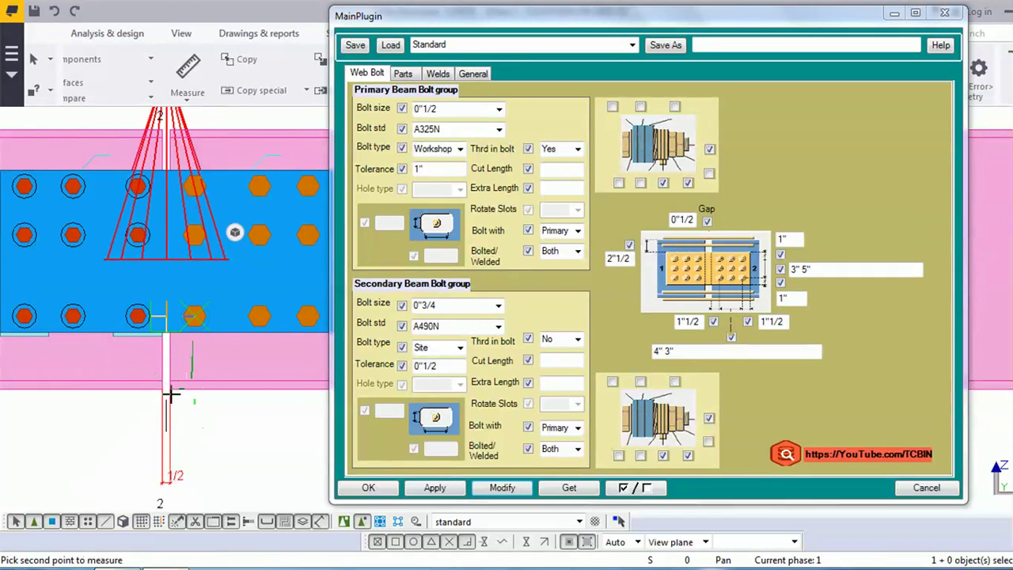
pyautogui.click(169, 387)
pyautogui.click(193, 424)
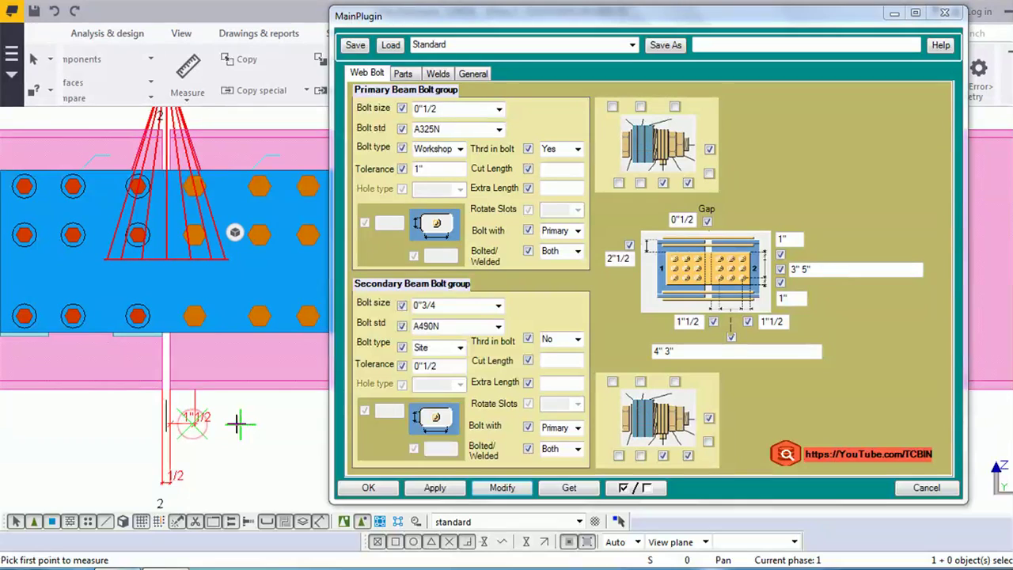
# - Measure both horizontal spacings between the secondary beam's bolt columns along the bottom row
pyautogui.click(195, 317)
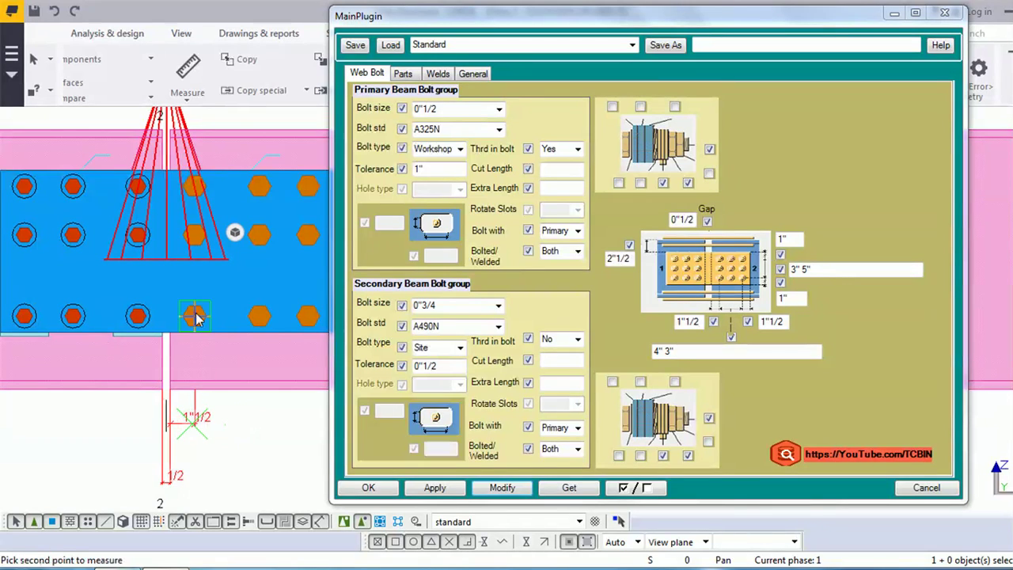
pyautogui.click(260, 316)
pyautogui.scroll(-3, 230, 373)
pyautogui.click(248, 419)
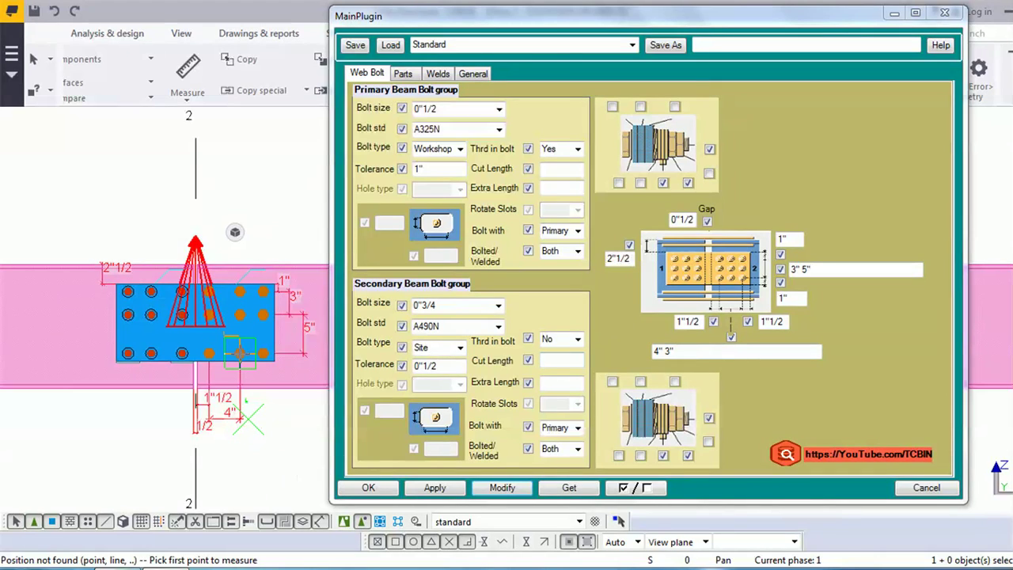
pyautogui.click(239, 351)
pyautogui.scroll(1, 239, 352)
pyautogui.click(263, 346)
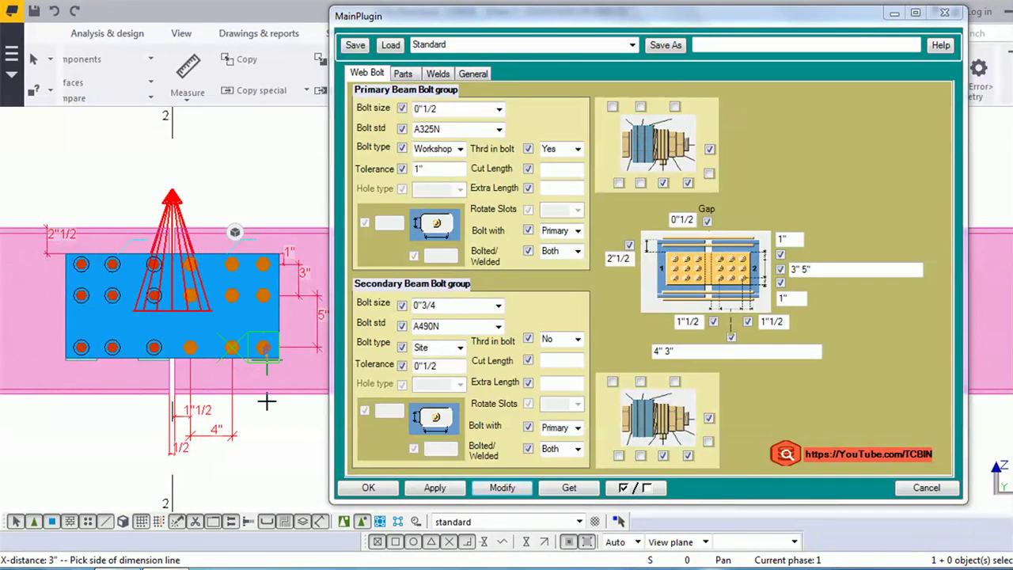
pyautogui.click(268, 415)
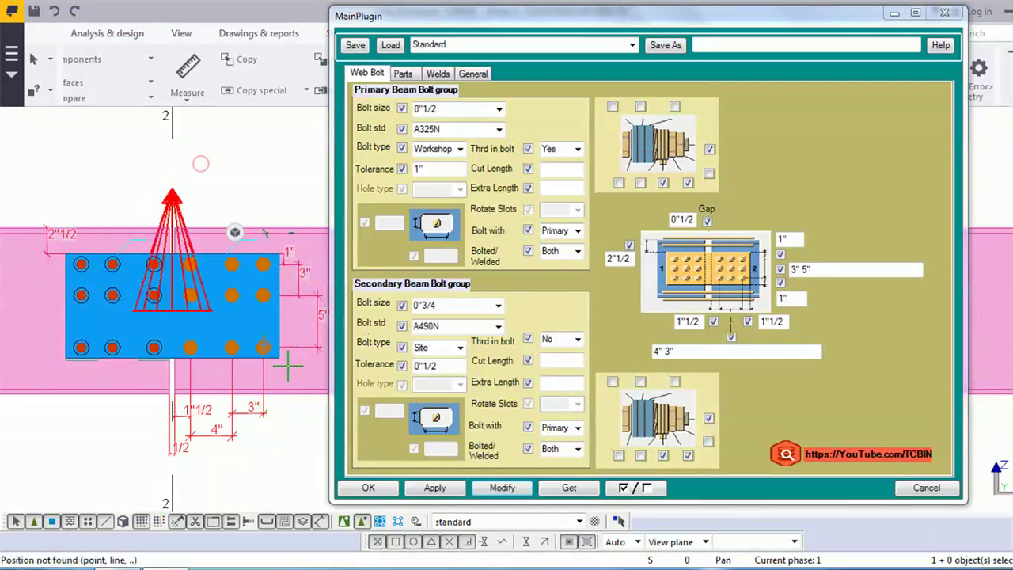
# - Measure the horizontal edge distance from the outermost secondary bolt column to the plate's end and finish measuring
pyautogui.scroll(2, 263, 346)
pyautogui.click(262, 347)
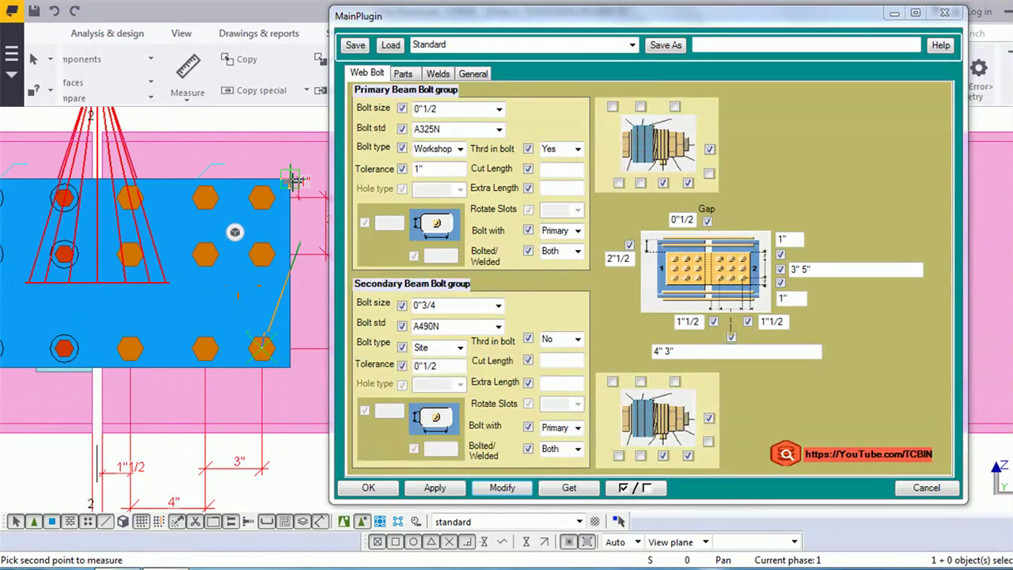
pyautogui.click(293, 180)
pyautogui.scroll(-2, 293, 181)
pyautogui.click(269, 166)
pyautogui.rightClick(267, 165)
pyautogui.press('Escape')
pyautogui.click(224, 313)
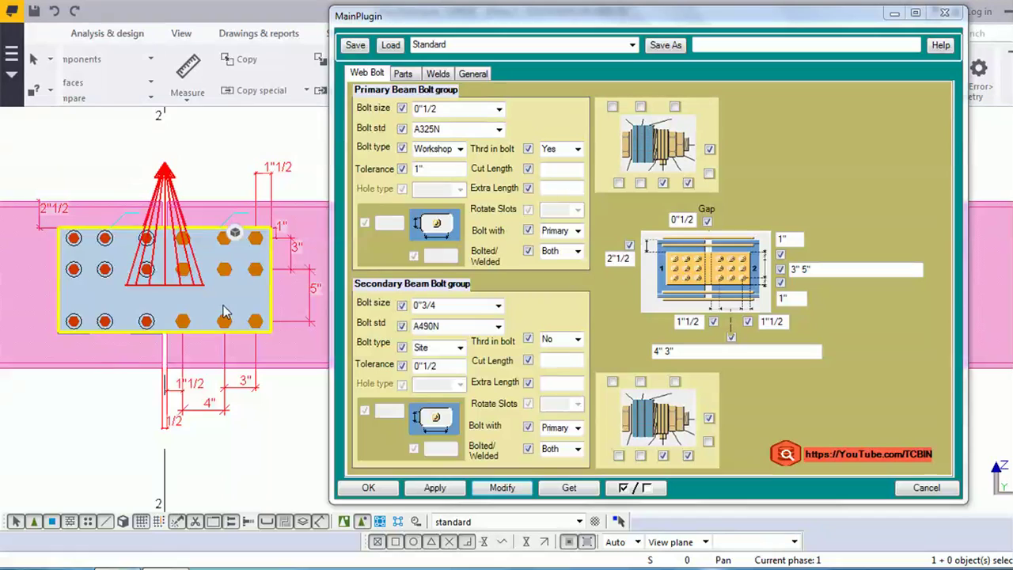
pyautogui.scroll(-2, 224, 313)
pyautogui.rightClick(246, 162)
pyautogui.press('Escape')
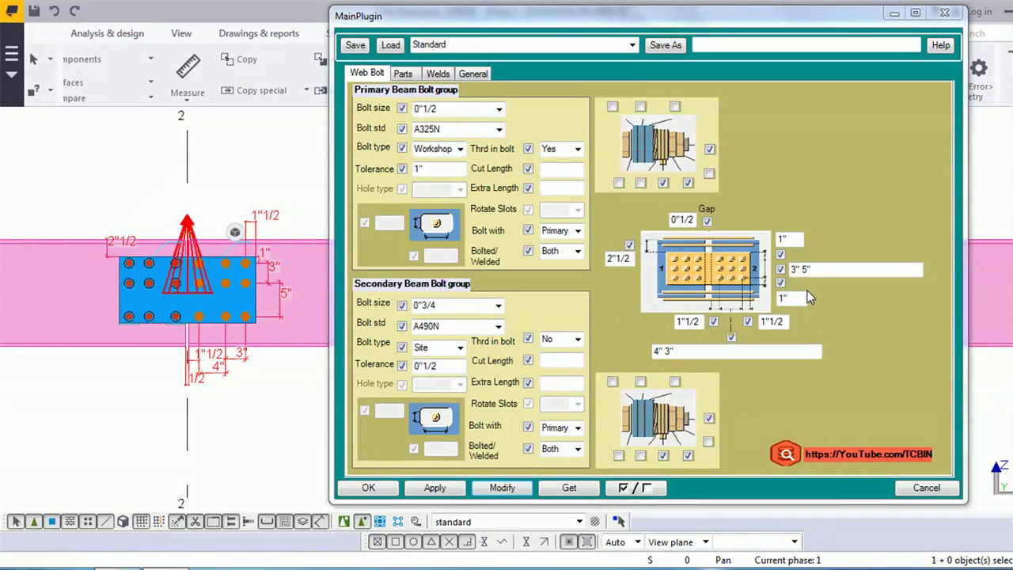
pyautogui.rightClick(262, 152)
pyautogui.press('Escape')
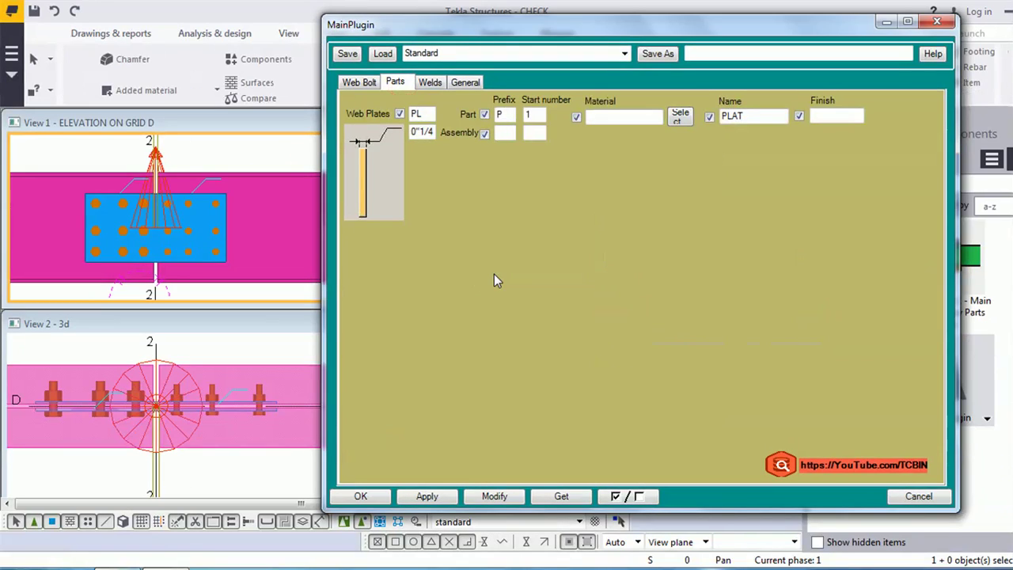
# - Fill in the web plate's finish as GALV and its name as PLATE
pyautogui.click(501, 114)
pyautogui.write('L')
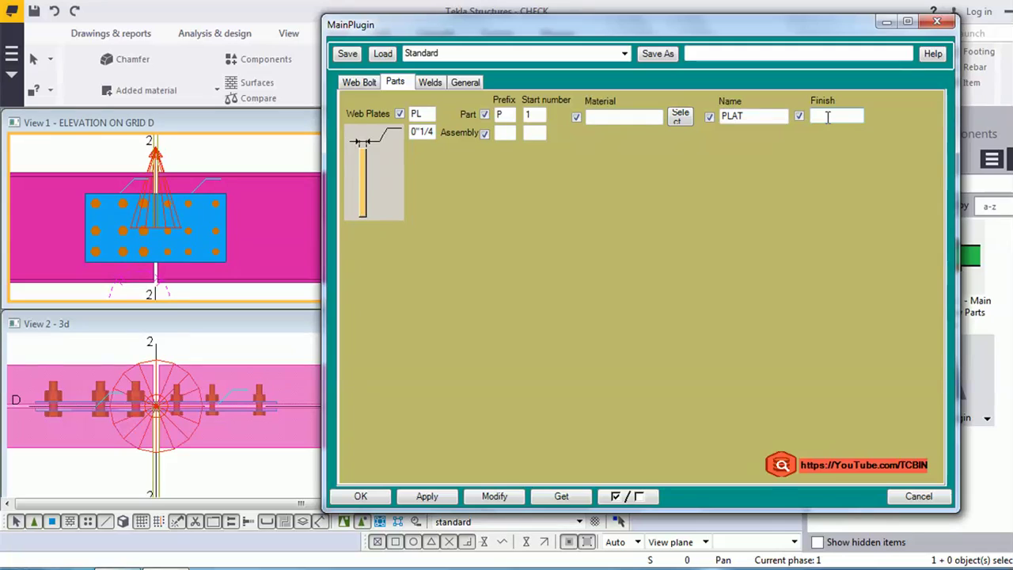
pyautogui.write('G')
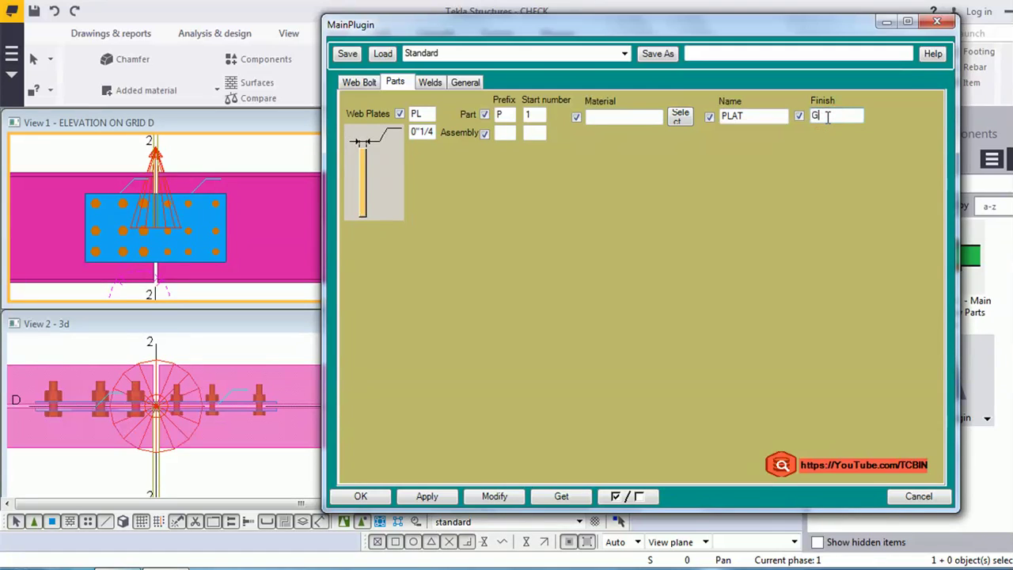
pyautogui.write('ALV')
pyautogui.click(756, 116)
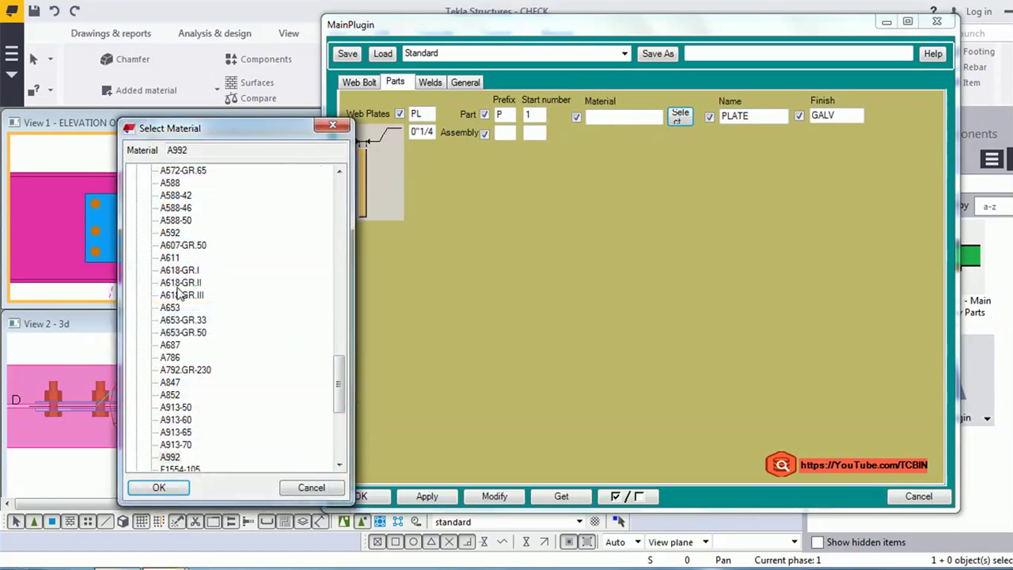
# - Choose A36 as the web plate's material from the material catalog
pyautogui.click(181, 294)
pyautogui.scroll(6, 173, 363)
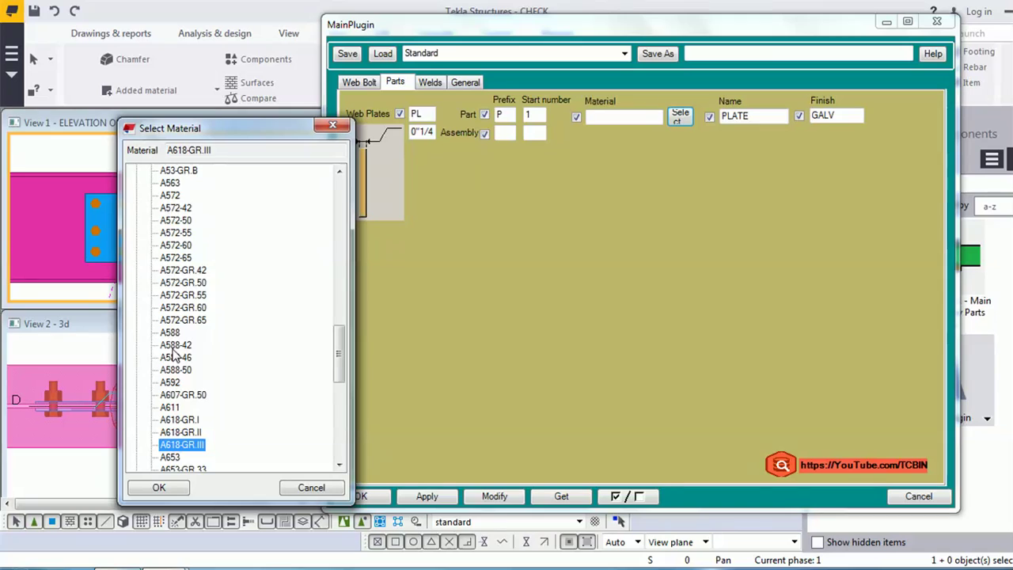
pyautogui.scroll(7, 171, 264)
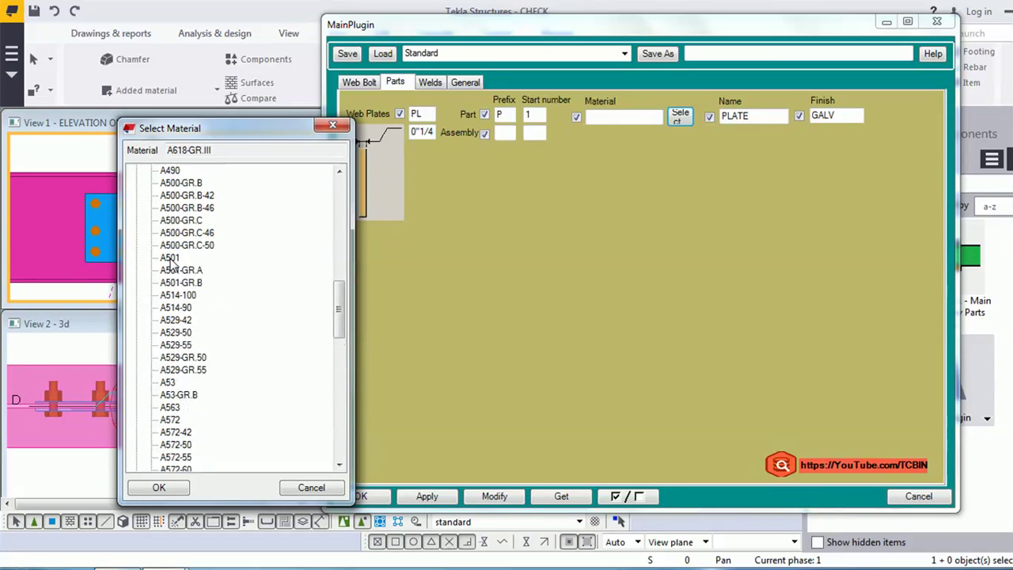
pyautogui.scroll(1, 171, 264)
pyautogui.click(168, 233)
pyautogui.click(163, 488)
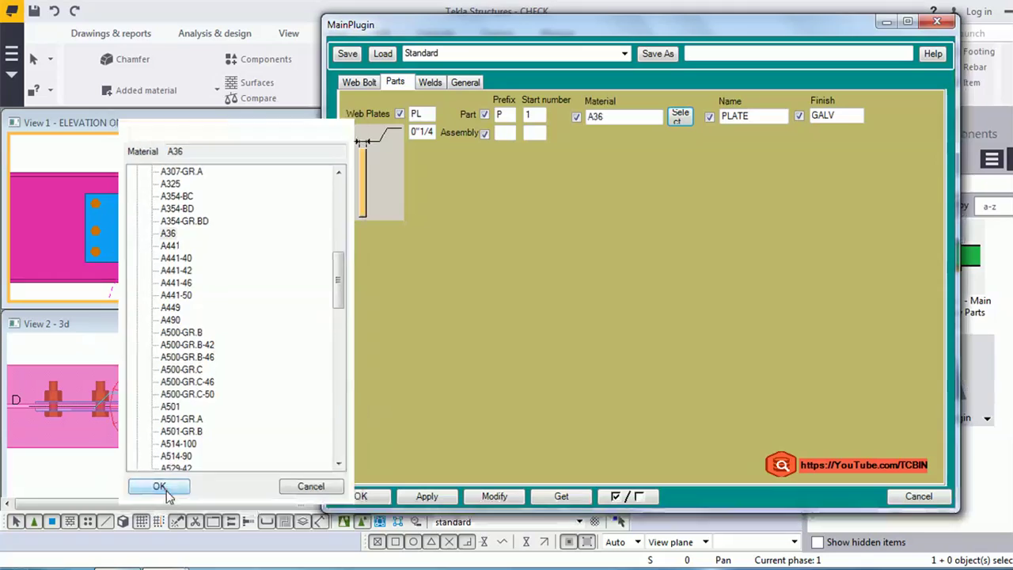
# - Set the web plate's part prefix to p and its assembly prefix to P with start number 1
pyautogui.doubleClick(501, 115)
pyautogui.write('pl')
pyautogui.press('BackSpace')
pyautogui.write('P')
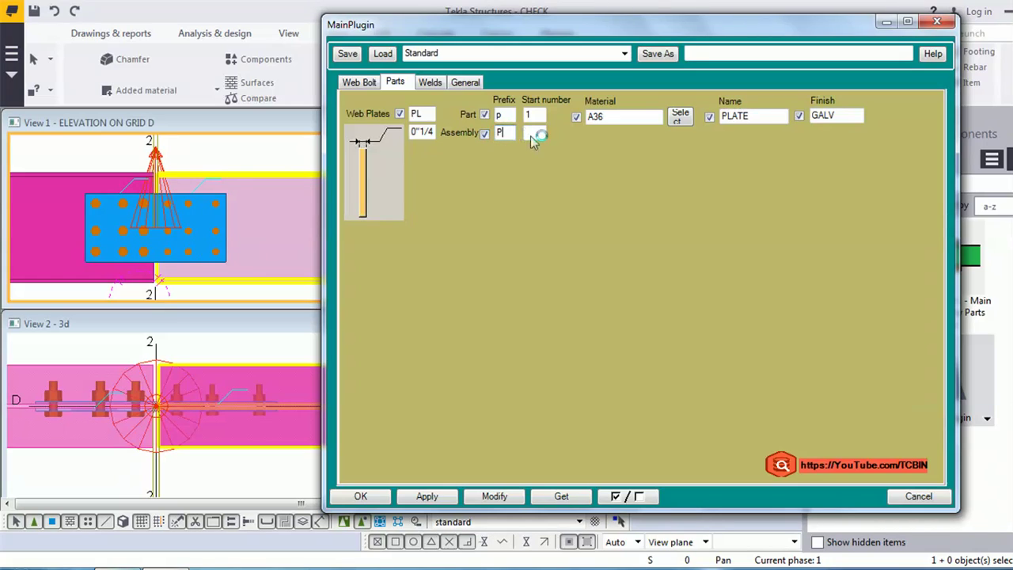
pyautogui.click(543, 133)
# - Set the web plate thickness to 3/8" and update the splice in the model with the part settings
pyautogui.doubleClick(432, 132)
pyautogui.write('3/8')
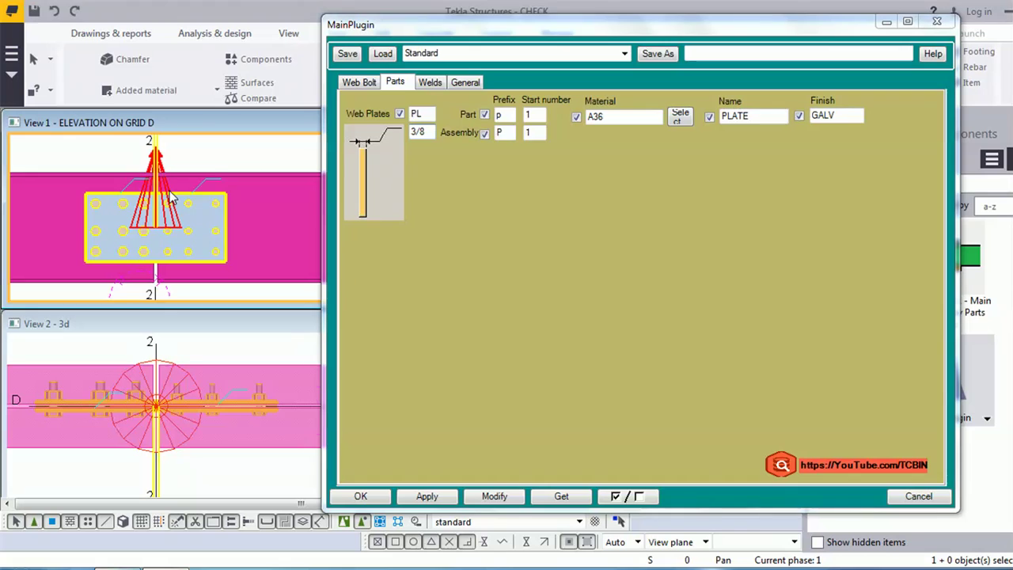
pyautogui.click(506, 499)
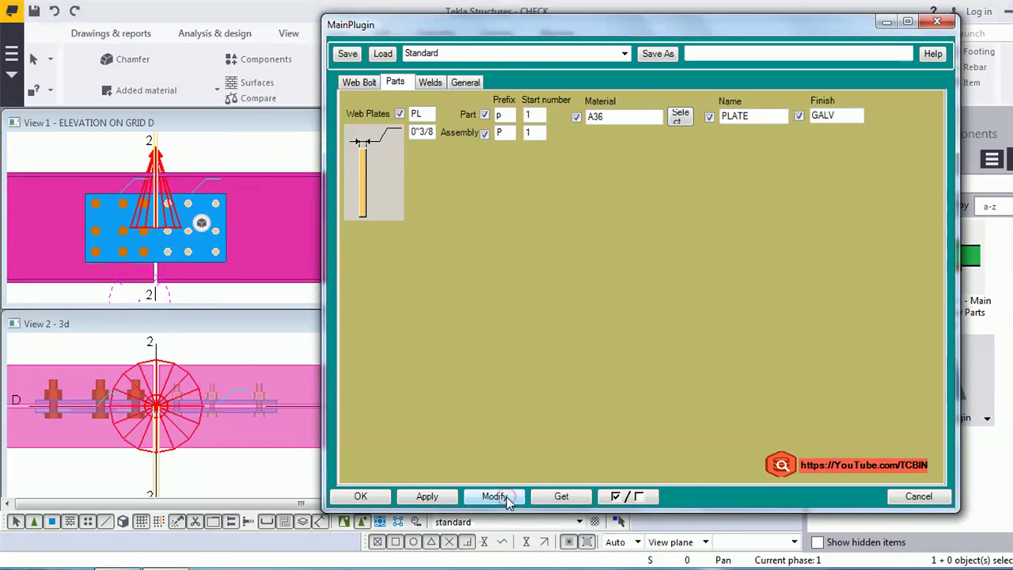
pyautogui.rightClick(219, 147)
pyautogui.click(248, 155)
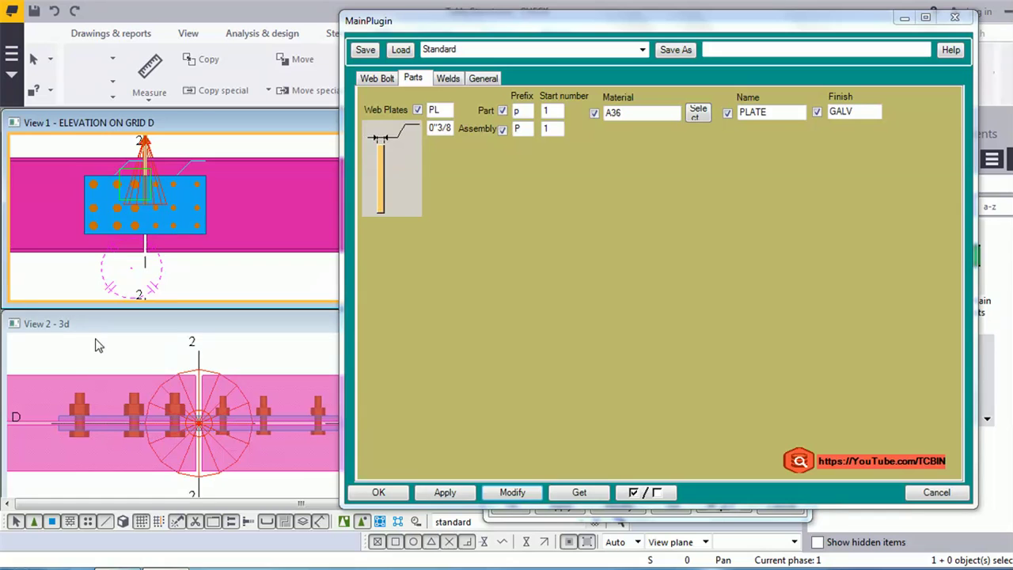
# - Open the web plate's properties from the model and compare its numbering prefixes with the plugin's part settings
pyautogui.doubleClick(62, 414)
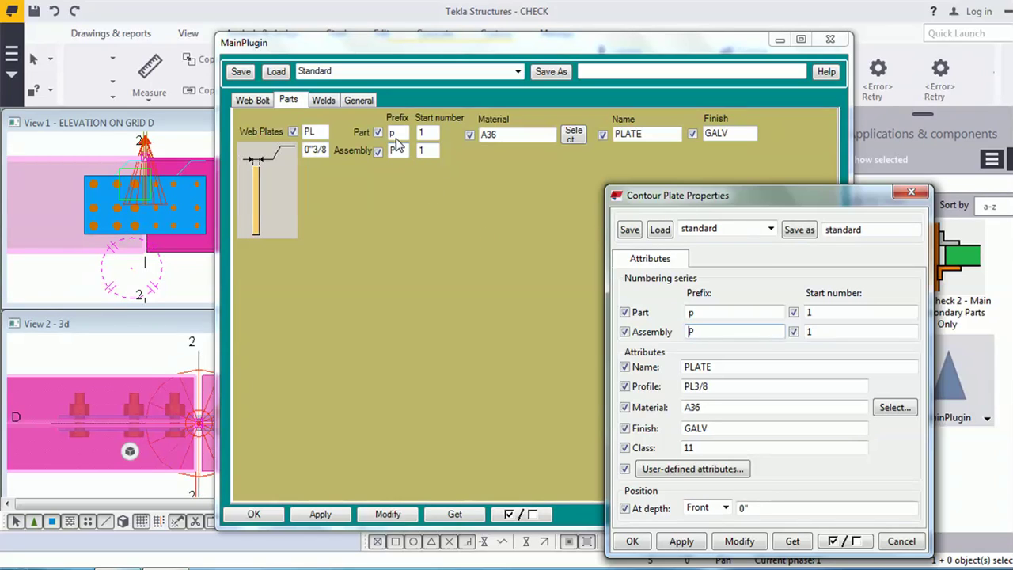
pyautogui.click(702, 313)
pyautogui.click(726, 335)
pyautogui.click(201, 151)
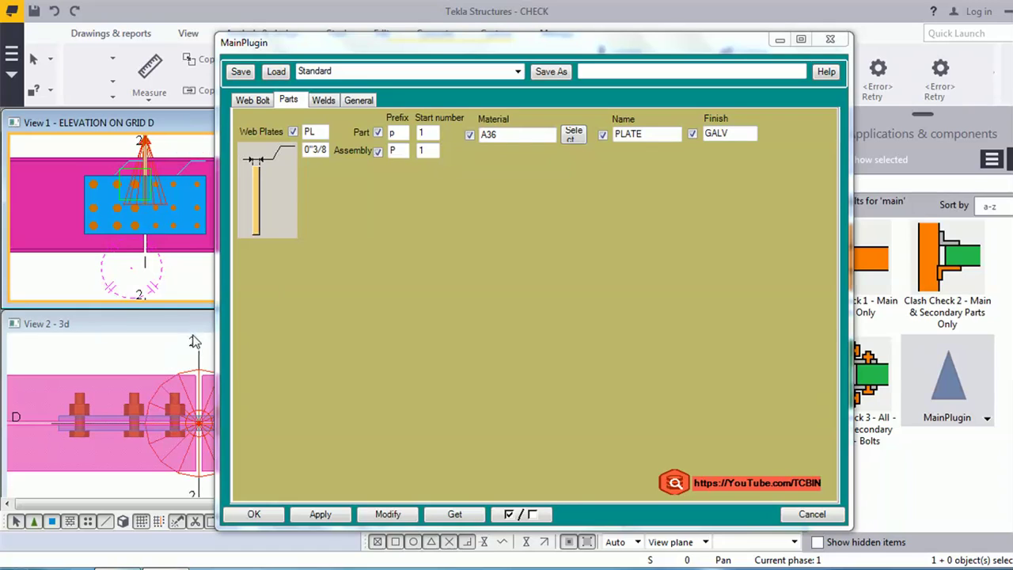
# - Enlarge the elevation view beside the plugin dialog and display the splice's weld settings
pyautogui.moveTo(433, 51); pyautogui.dragTo(529, 57)
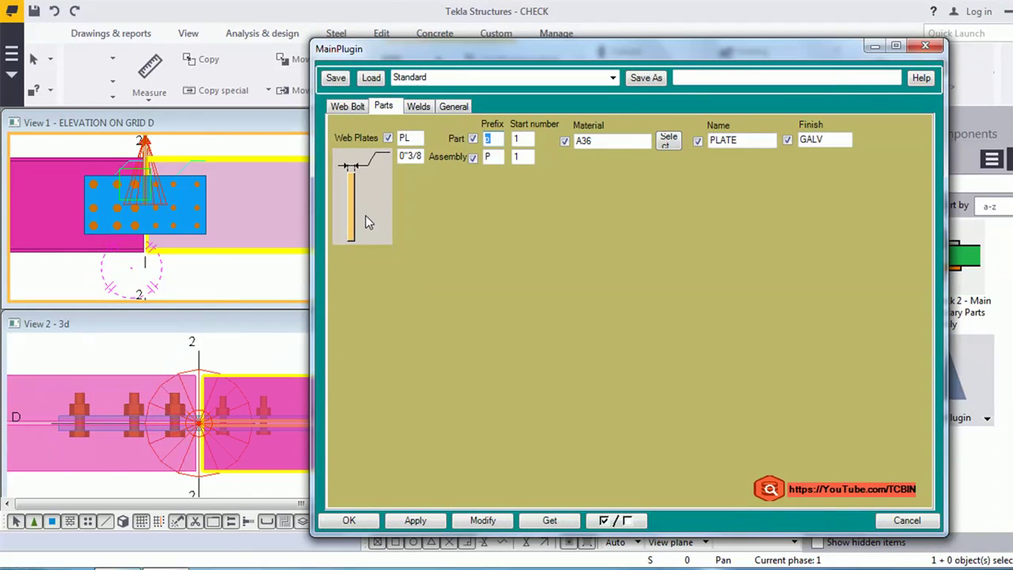
pyautogui.click(222, 179)
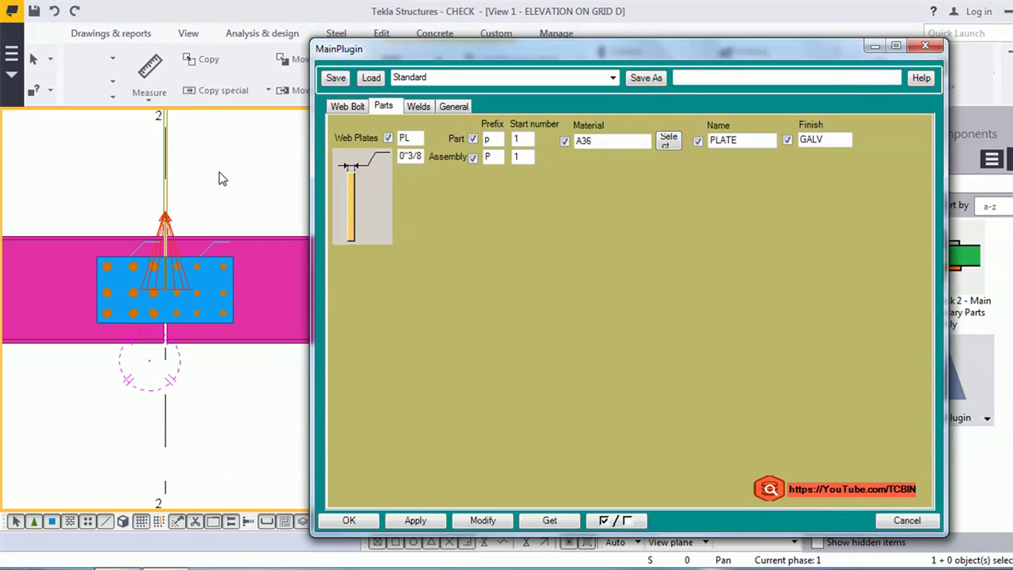
pyautogui.click(419, 114)
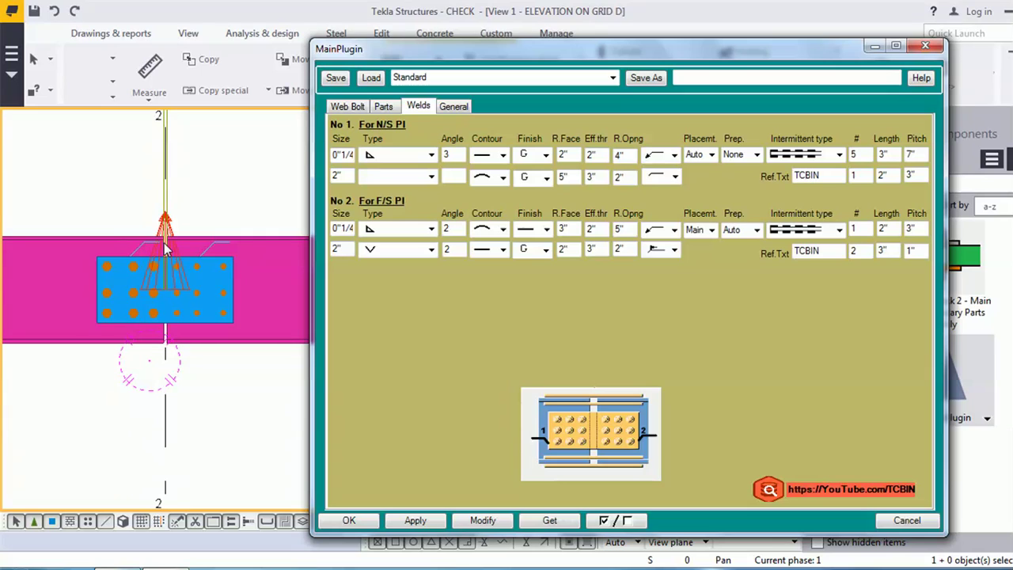
pyautogui.keyDown('ctrl'); pyautogui.moveTo(142, 285); pyautogui.dragTo(202, 301, button='middle'); pyautogui.keyUp('ctrl')
pyautogui.click(159, 281)
# - Review the Bolted/Welded choices of the primary beam bolt group, leaving Both selected
pyautogui.click(383, 106)
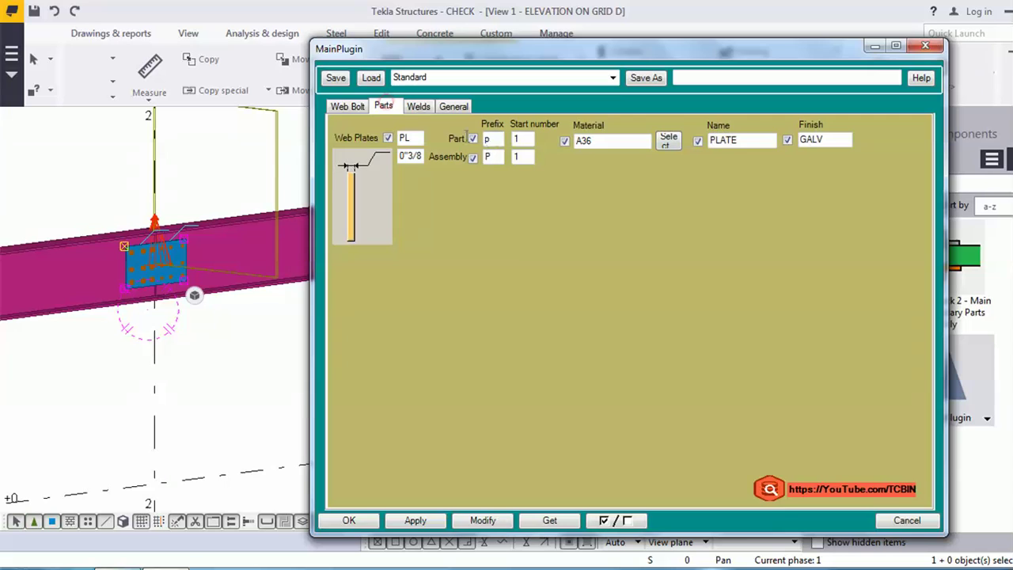
pyautogui.click(347, 106)
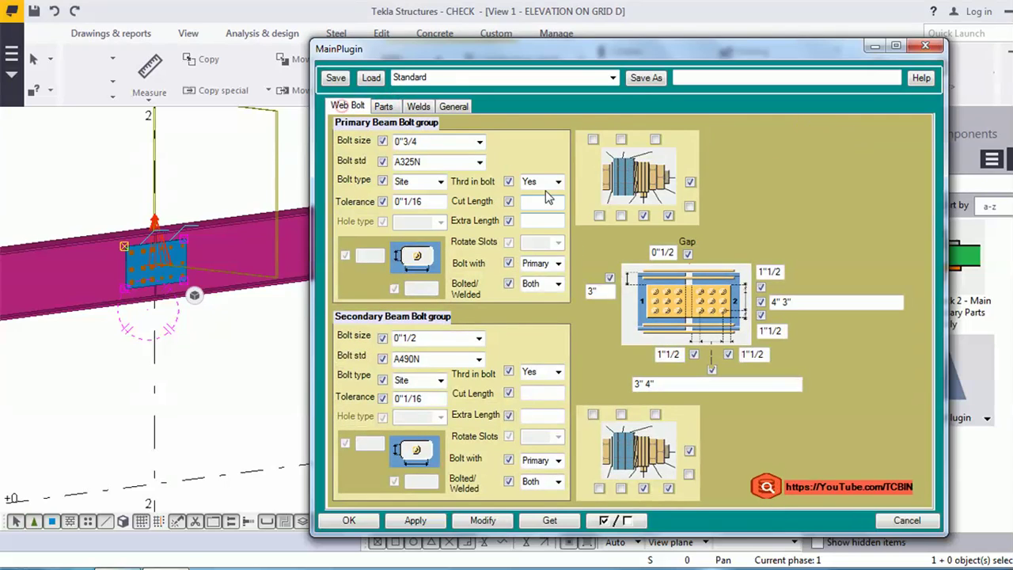
pyautogui.click(558, 284)
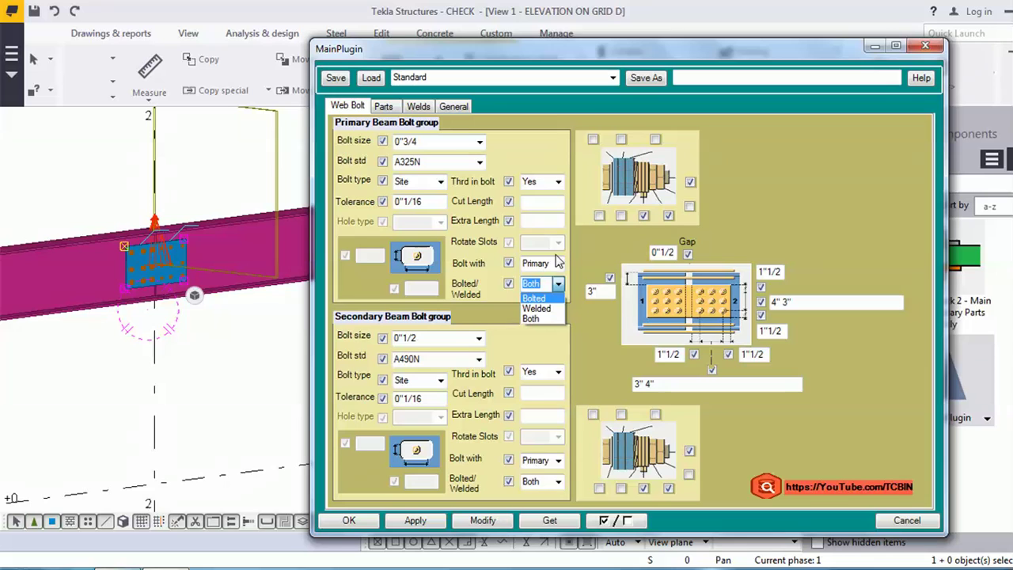
pyautogui.click(582, 256)
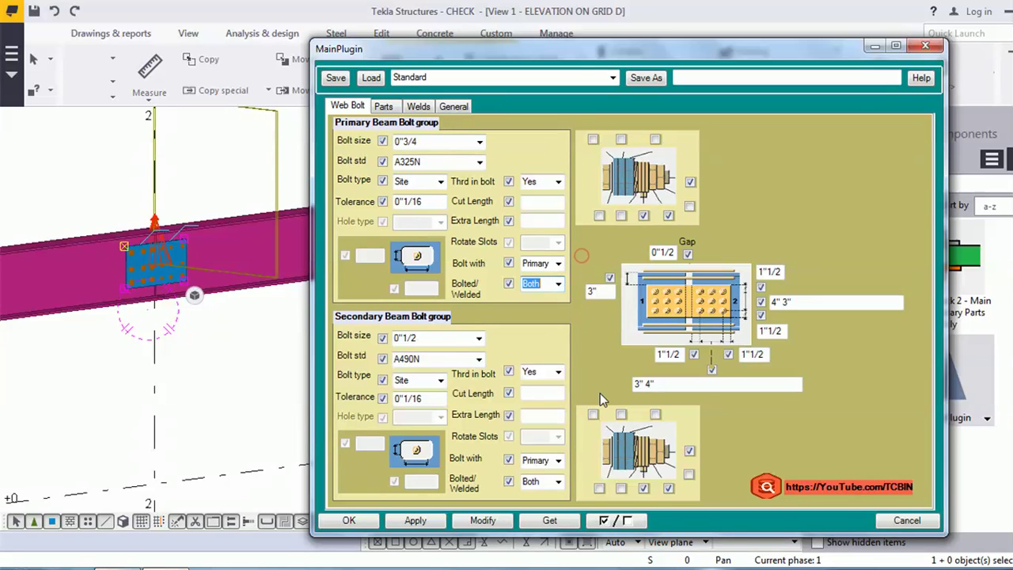
# - Return to the weld settings and look through the weld types offered for the upper line of weld No 1
pyautogui.click(418, 106)
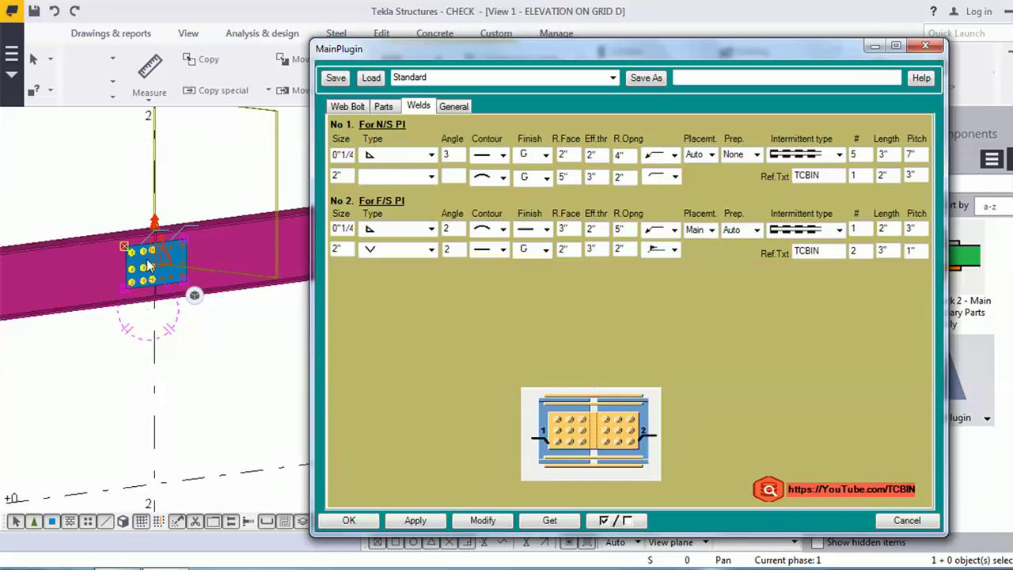
pyautogui.click(150, 281)
pyautogui.scroll(3, 151, 281)
pyautogui.keyDown('ctrl'); pyautogui.moveTo(150, 281); pyautogui.dragTo(182, 285, button='middle'); pyautogui.keyUp('ctrl')
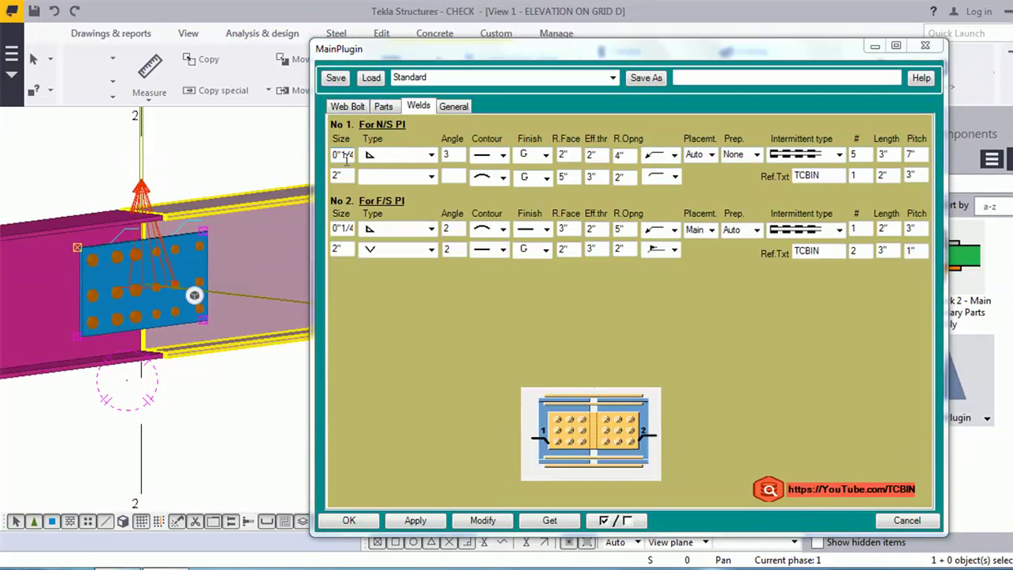
pyautogui.click(396, 155)
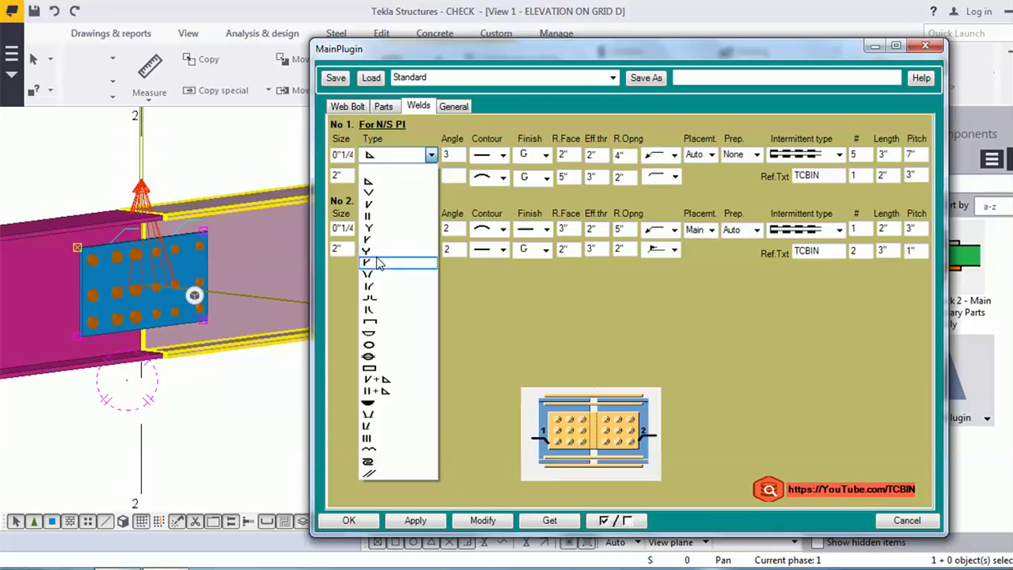
pyautogui.click(365, 192)
# - Set the lower line of weld No 1 to a fillet weld with an angle of 2
pyautogui.click(429, 176)
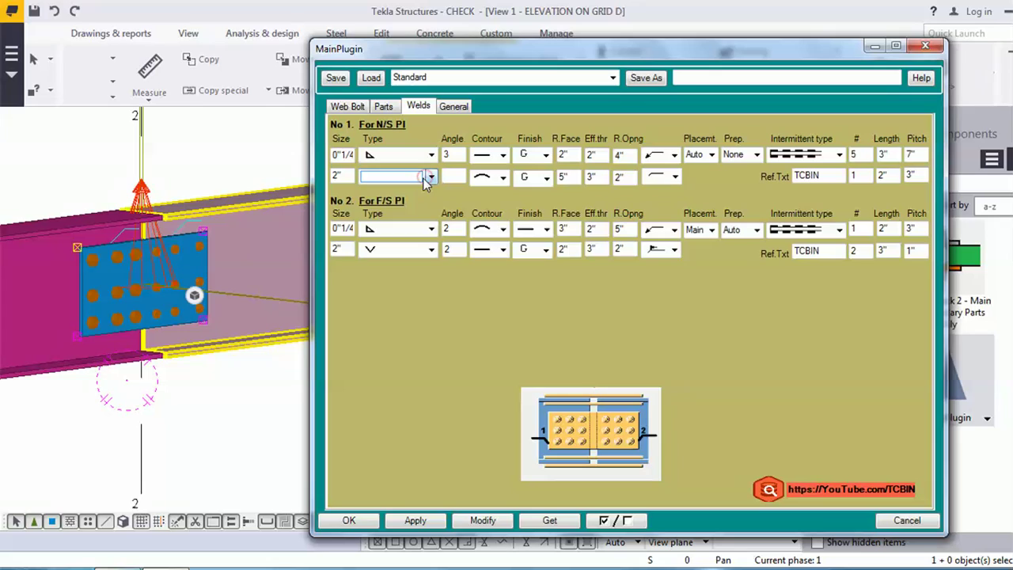
pyautogui.click(430, 176)
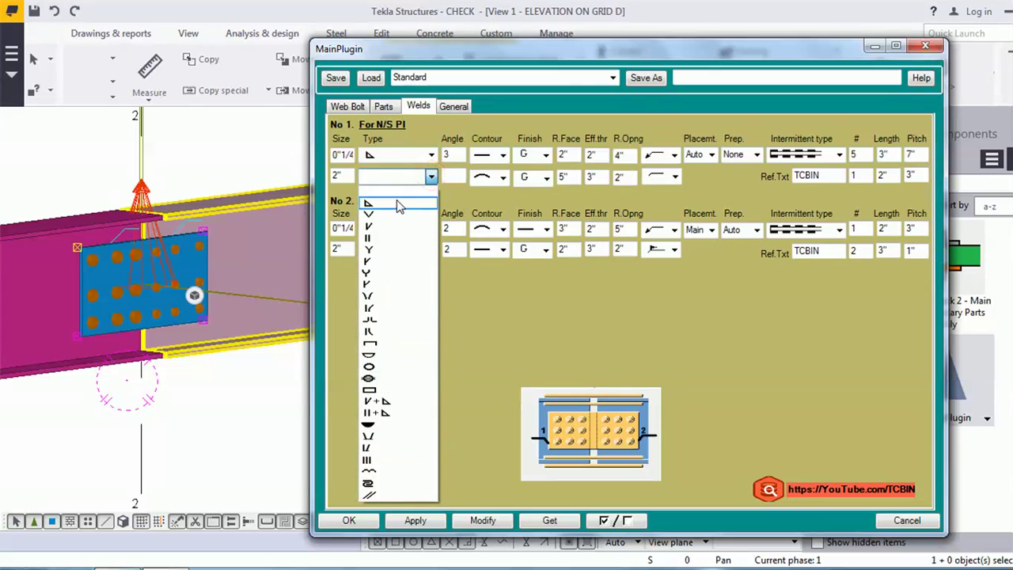
pyautogui.click(400, 205)
pyautogui.click(453, 175)
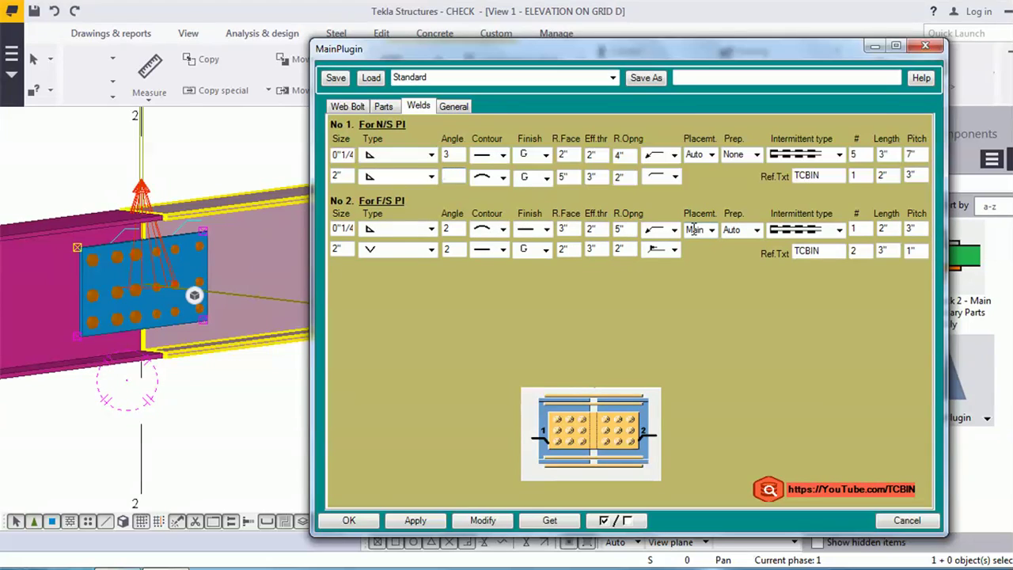
# - Give weld No 1 a convex contour on its upper line and a flush contour on its lower line
pyautogui.click(478, 162)
pyautogui.click(480, 188)
pyautogui.click(503, 176)
pyautogui.click(483, 184)
# - Set weld No 1's finish to C on the upper line and M on the lower, with the staggered intermittent type
pyautogui.click(545, 155)
pyautogui.click(531, 208)
pyautogui.click(545, 177)
pyautogui.click(523, 214)
pyautogui.click(563, 154)
pyautogui.click(796, 154)
pyautogui.click(814, 191)
# - Change the upper line of weld No 2 to a square groove weld and choose the chain intermittent type
pyautogui.click(431, 229)
pyautogui.click(432, 229)
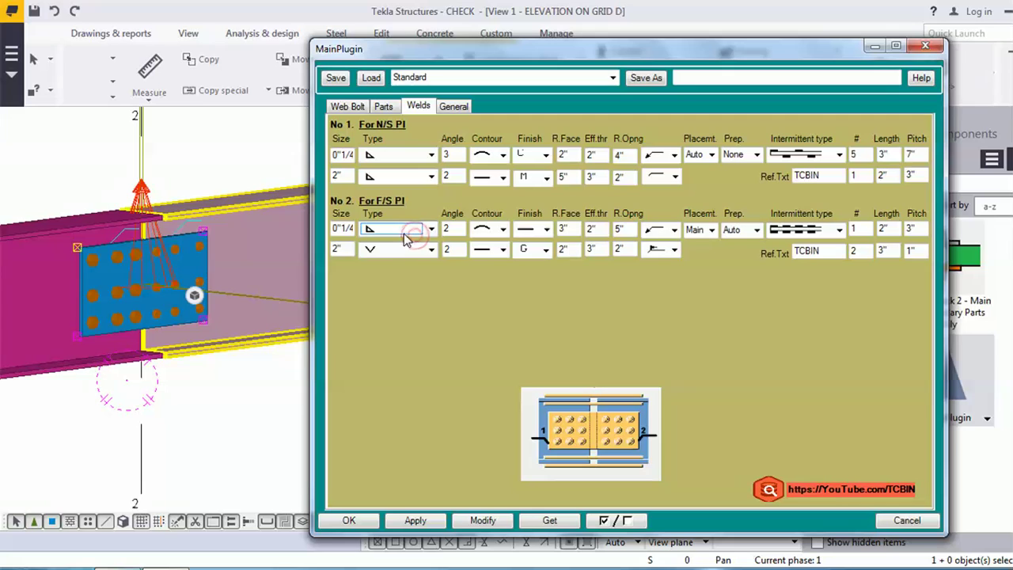
pyautogui.click(404, 232)
pyautogui.click(381, 292)
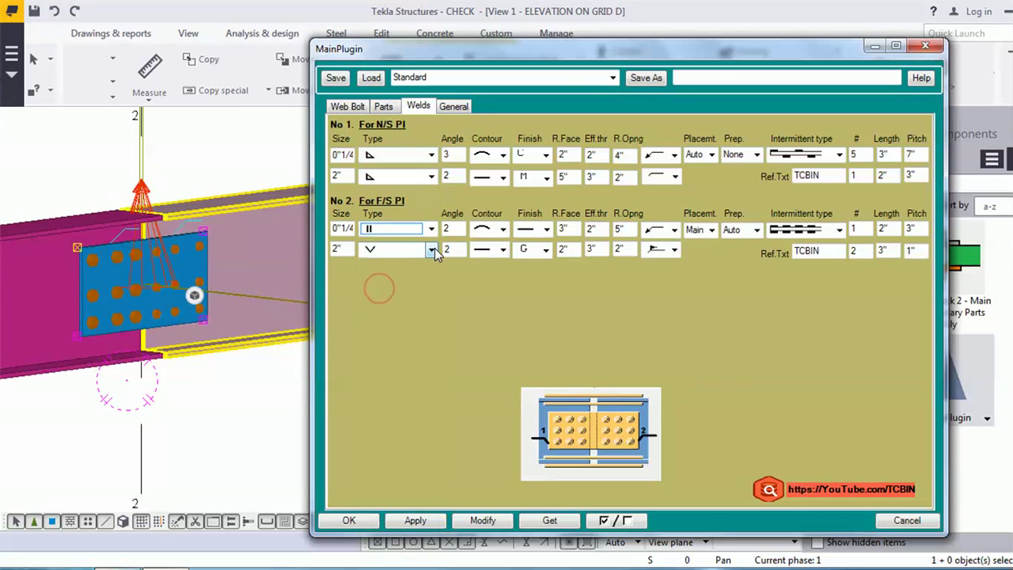
pyautogui.click(790, 231)
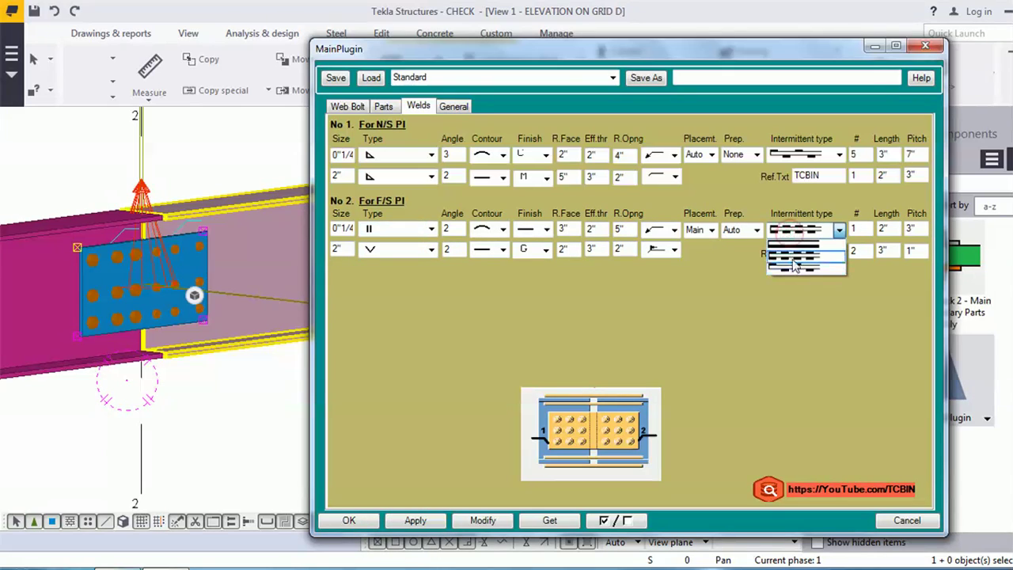
pyautogui.click(793, 257)
# - Check the reference text of both welds and update the selected splice with the new weld settings
pyautogui.doubleClick(827, 252)
pyautogui.doubleClick(815, 175)
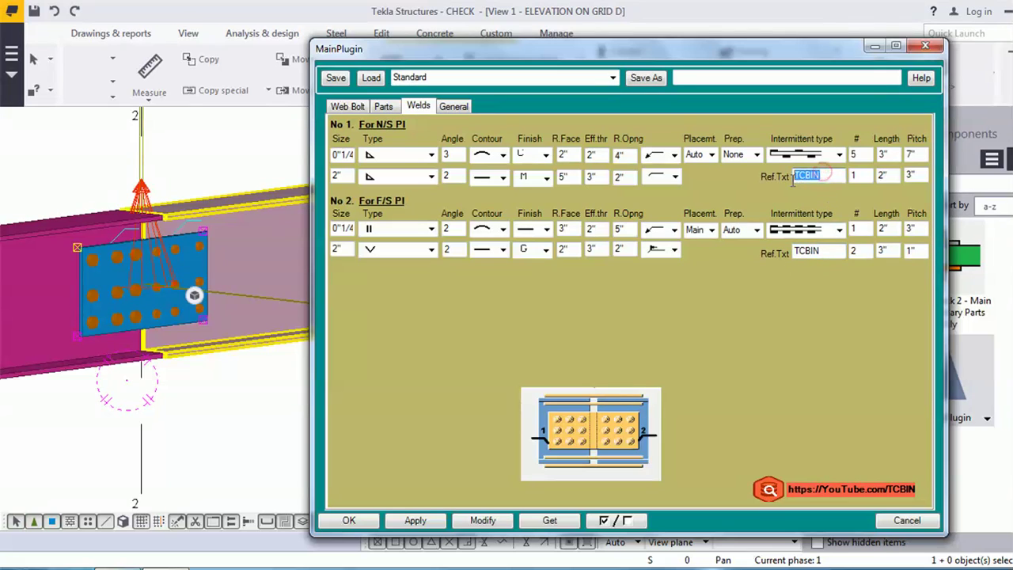
pyautogui.click(156, 235)
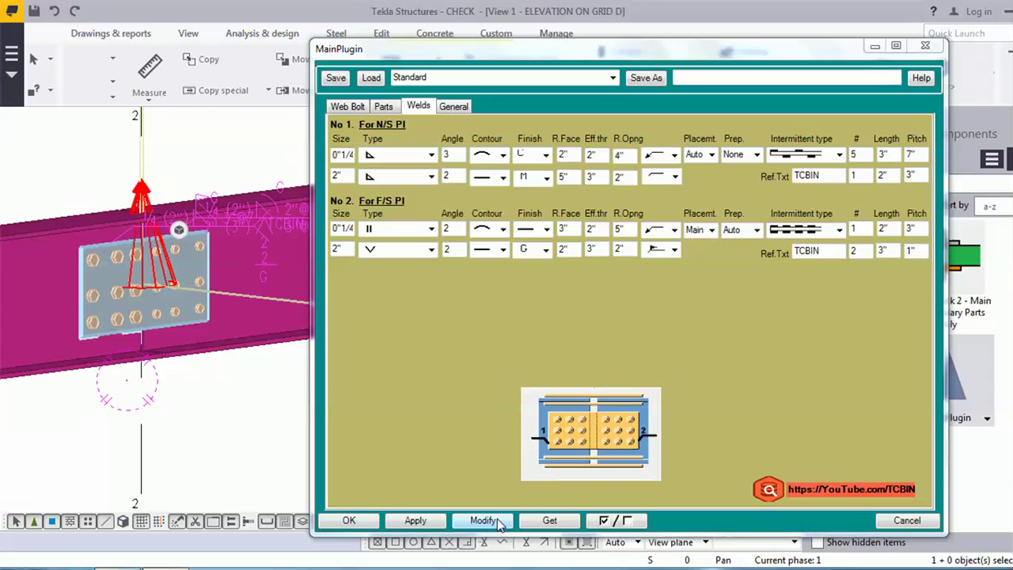
pyautogui.click(485, 520)
# - Inquire the weld joining the plate to the primary beam, place its report aside, and select the other weld to view its symbol
pyautogui.scroll(3, 166, 259)
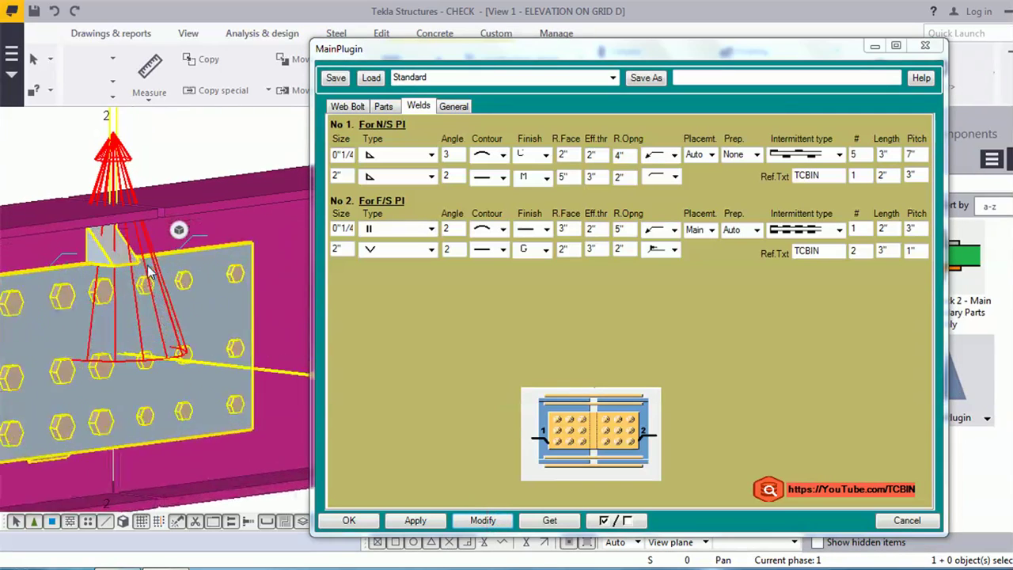
pyautogui.rightClick(67, 254)
pyautogui.moveTo(118, 246)
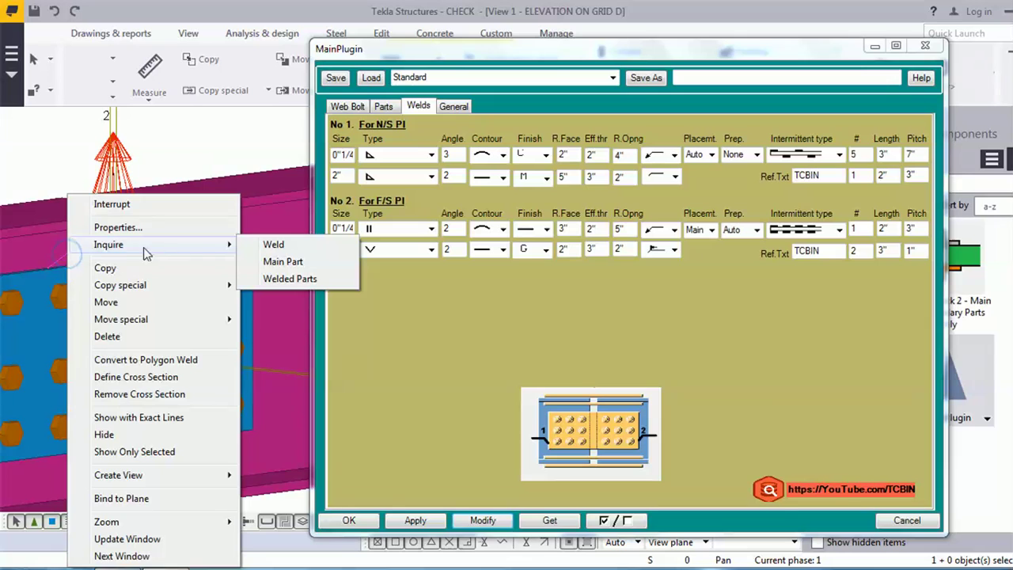
pyautogui.click(275, 245)
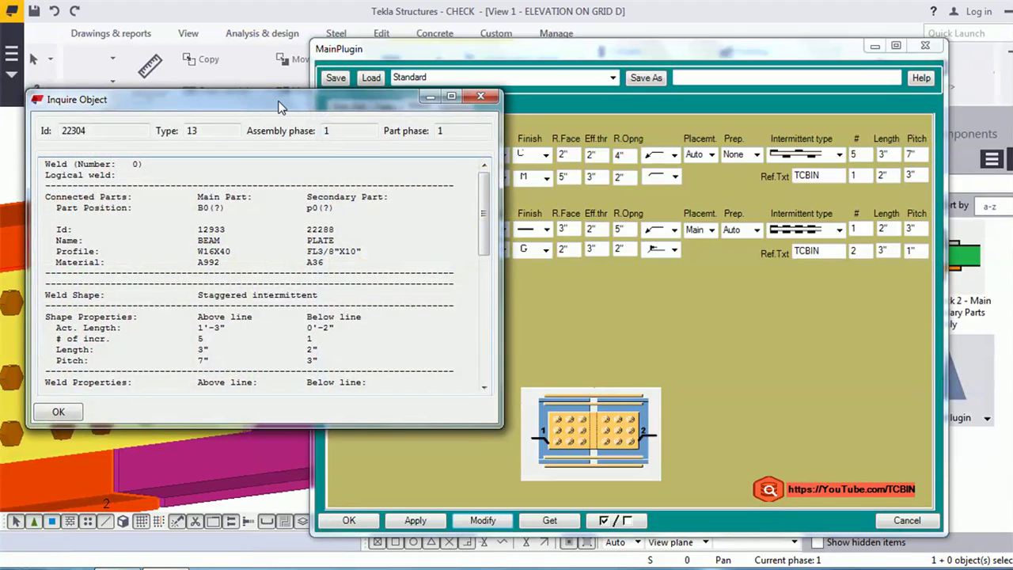
pyautogui.moveTo(278, 107); pyautogui.dragTo(821, 125)
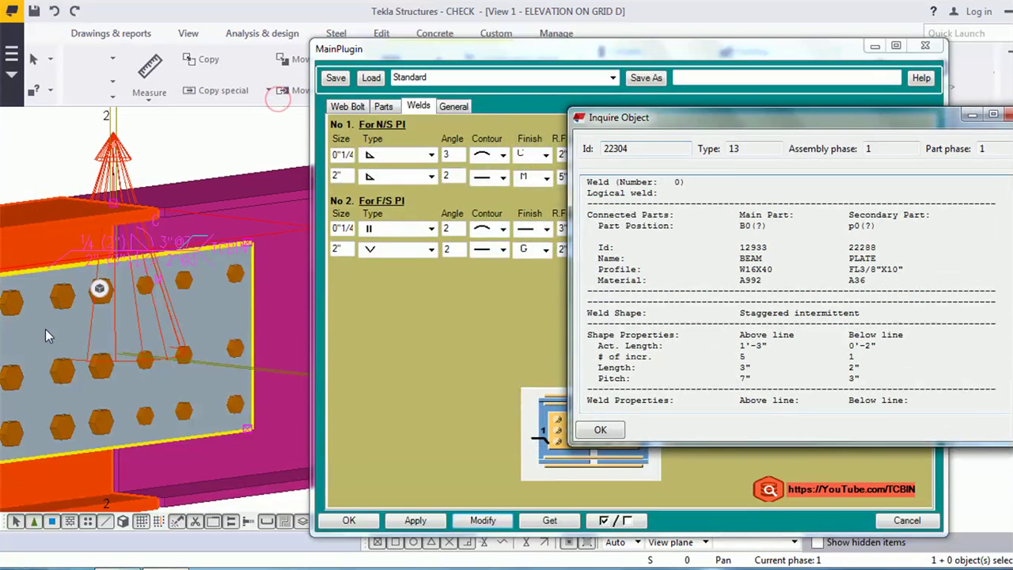
pyautogui.click(200, 234)
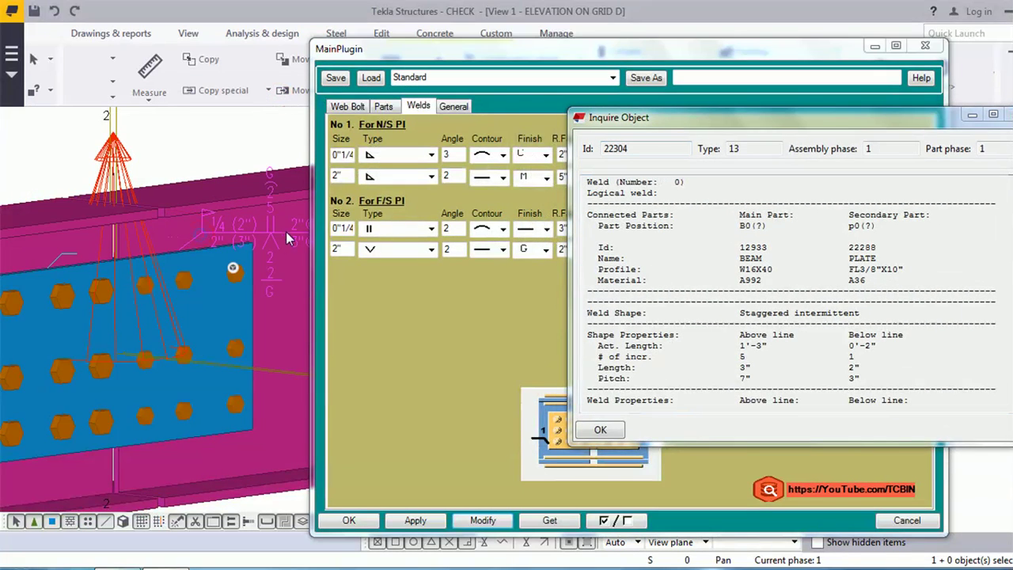
# - Inquire the weld that joins the plate to the secondary beam and examine its above-line and below-line properties
pyautogui.rightClick(202, 234)
pyautogui.moveTo(268, 250)
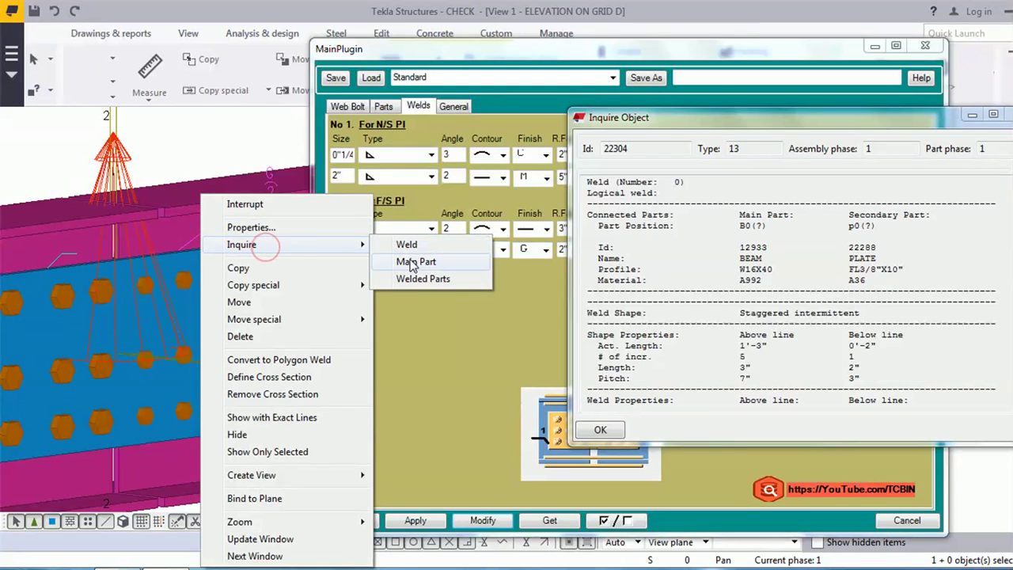
pyautogui.click(411, 247)
pyautogui.keyDown('ctrl'); pyautogui.moveTo(198, 333); pyautogui.dragTo(63, 253, button='middle'); pyautogui.keyUp('ctrl')
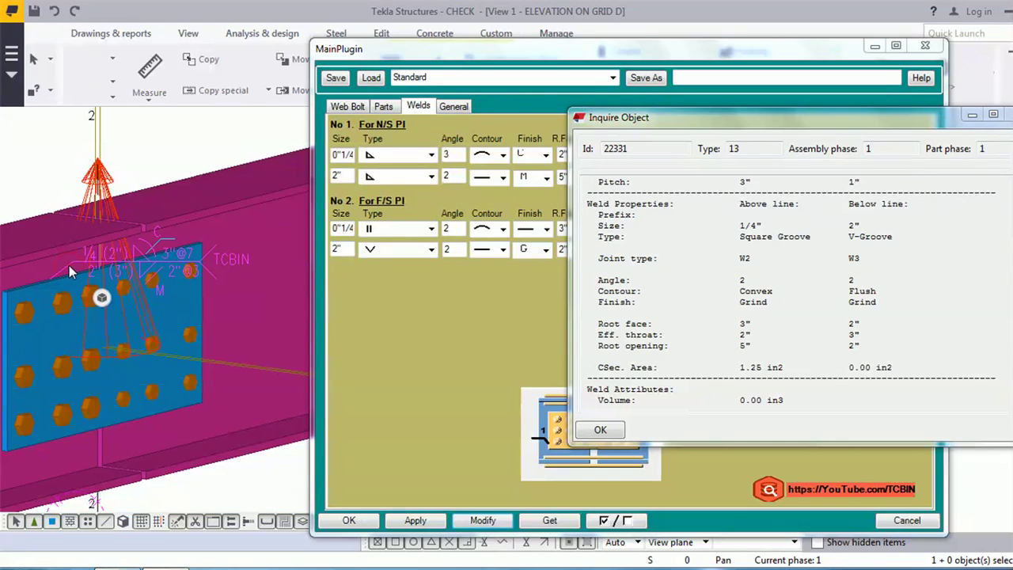
# - Open the properties of the staggered intermittent weld and arrange the dialogs to compare its values with the No 1 settings
pyautogui.doubleClick(69, 265)
pyautogui.moveTo(523, 81); pyautogui.dragTo(589, 97)
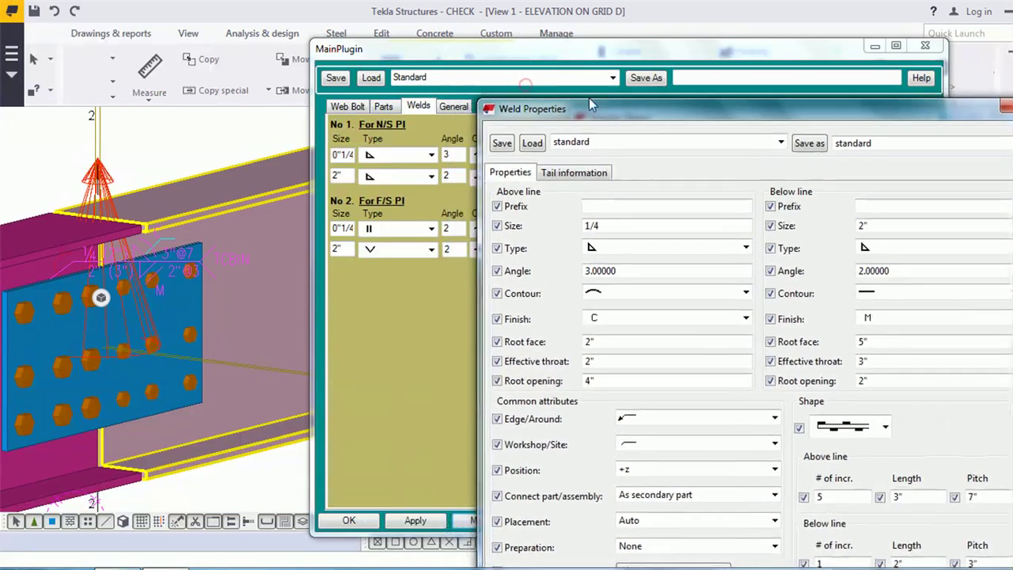
pyautogui.moveTo(533, 49); pyautogui.dragTo(360, 32)
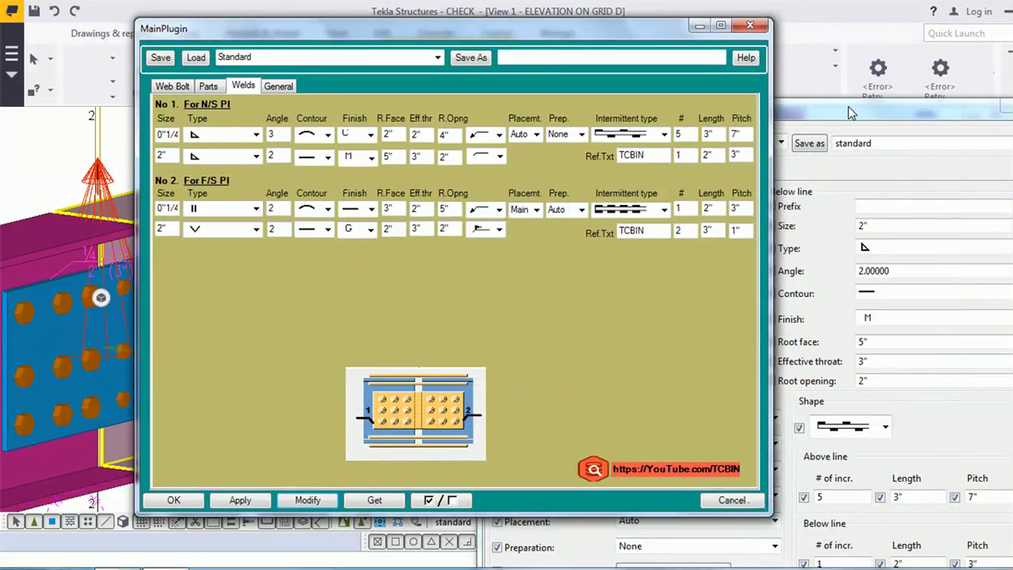
pyautogui.click(783, 117)
pyautogui.moveTo(784, 118); pyautogui.dragTo(610, 261)
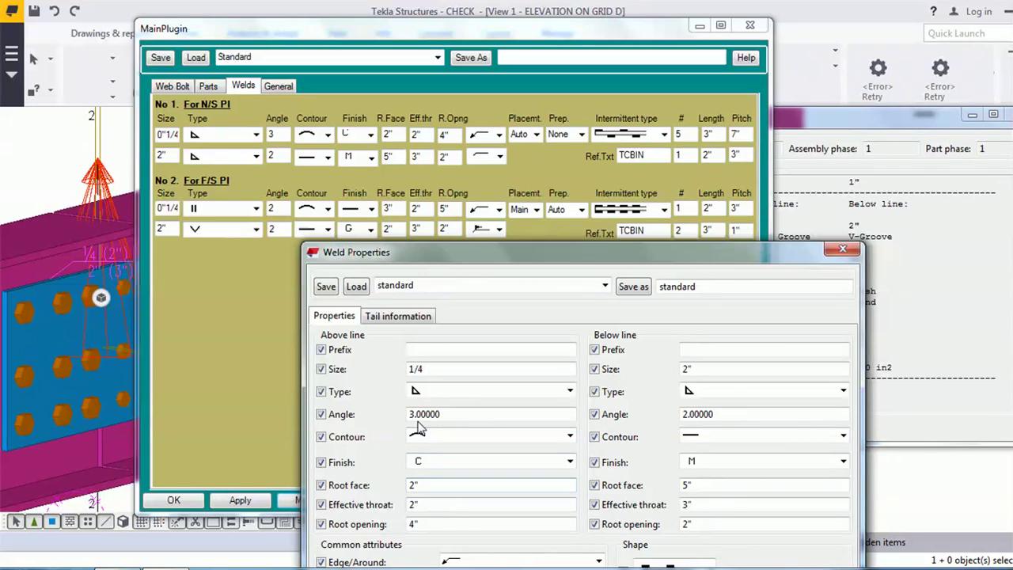
pyautogui.moveTo(636, 271); pyautogui.dragTo(341, 60)
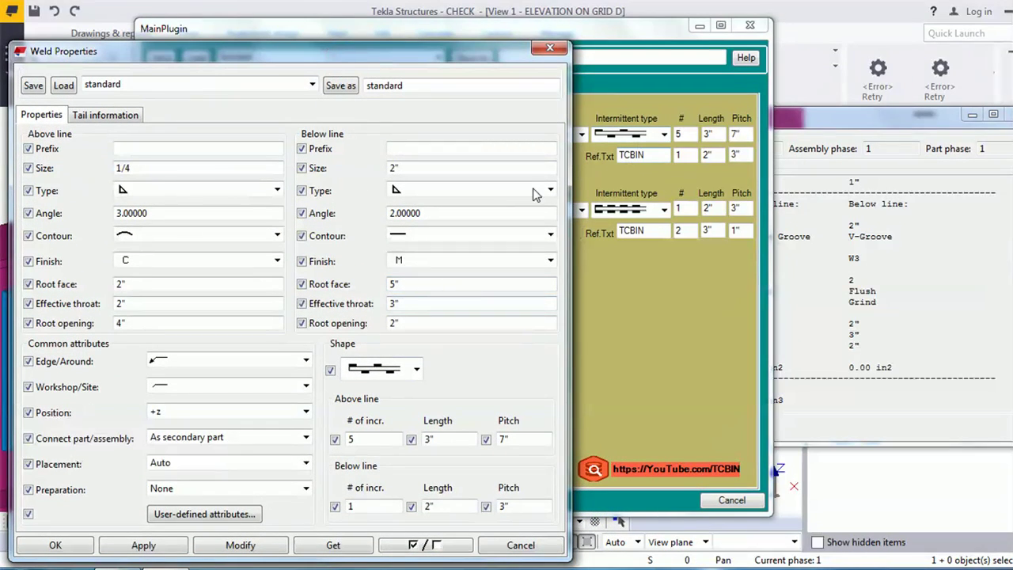
# - Check the reference text in the staggered weld's tail information and close its properties
pyautogui.click(105, 114)
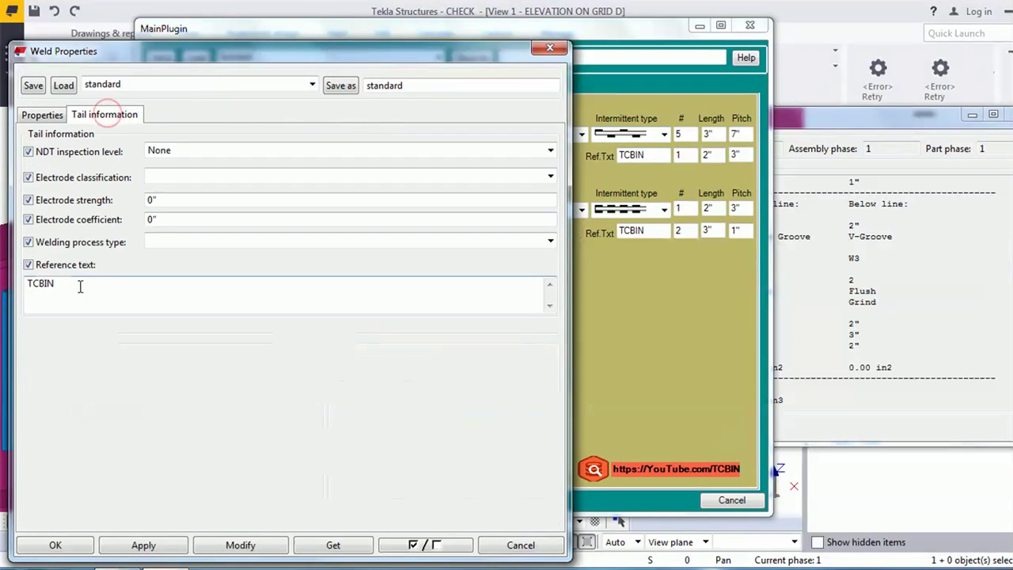
pyautogui.moveTo(494, 57); pyautogui.dragTo(942, 63)
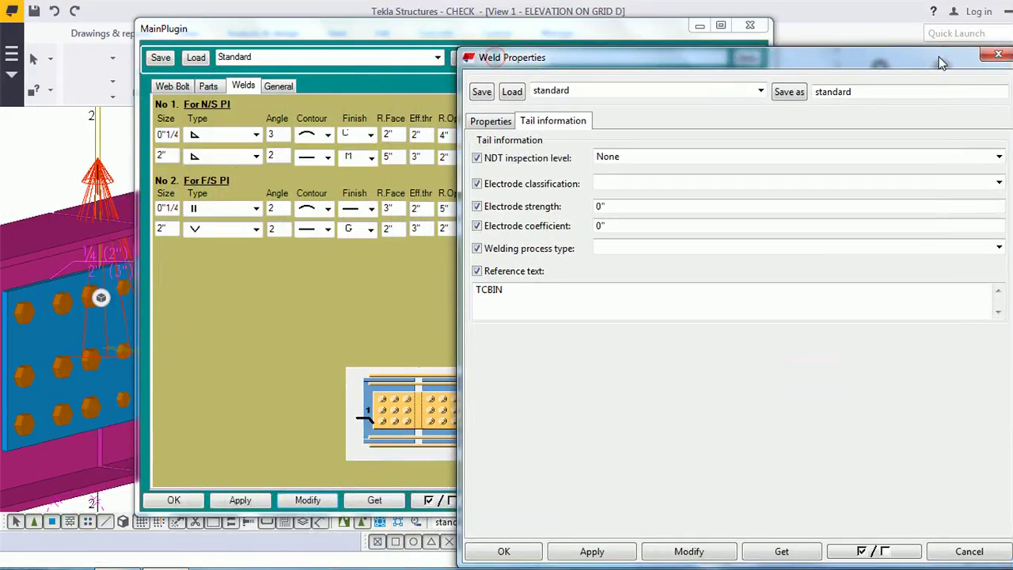
pyautogui.click(991, 55)
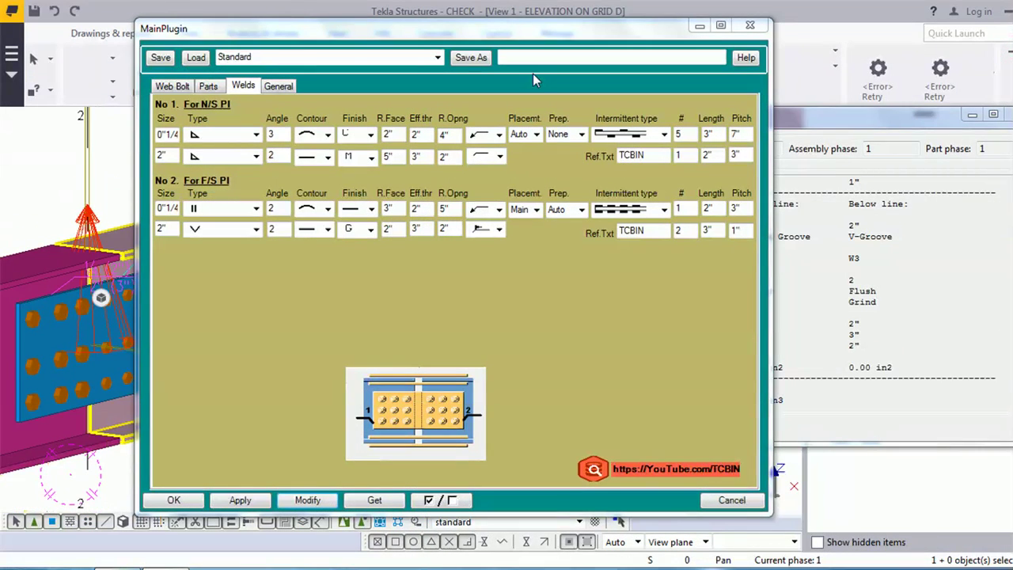
# - Open the properties of the chain intermittent weld and place them beside the plugin's No 2 weld settings for comparison
pyautogui.moveTo(501, 26); pyautogui.dragTo(667, 31)
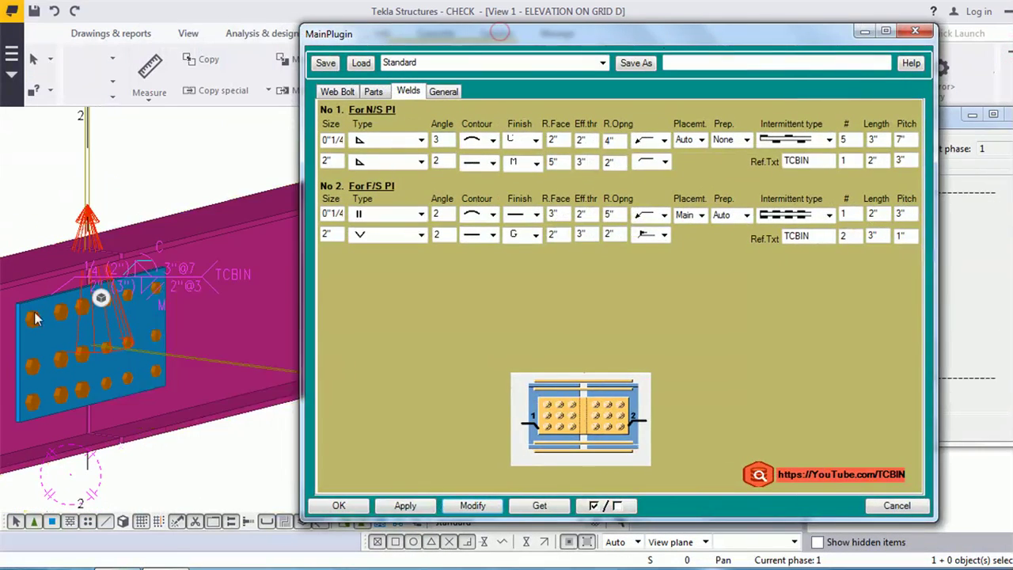
pyautogui.doubleClick(131, 268)
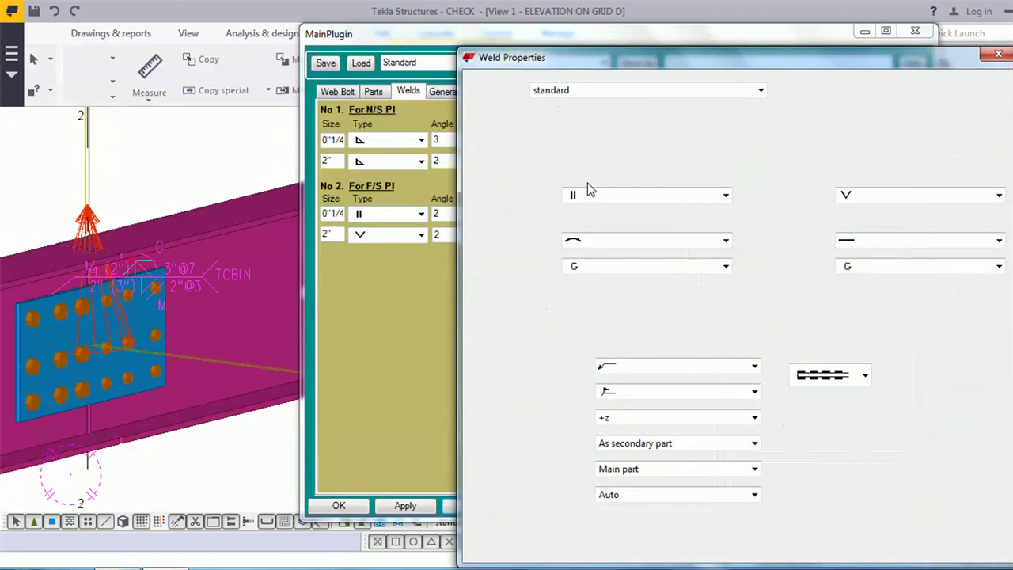
pyautogui.click(410, 65)
pyautogui.moveTo(506, 36); pyautogui.dragTo(300, 13)
pyautogui.moveTo(796, 61); pyautogui.dragTo(790, 63)
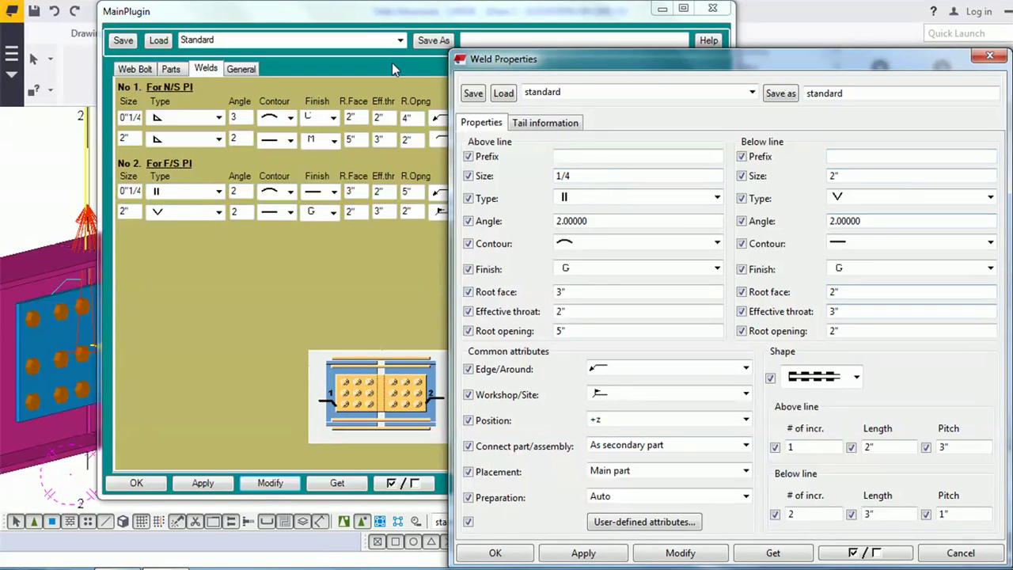
# - Review the splice's general settings, including the up direction choices, the locked options and the connection code, against the model
pyautogui.click(425, 22)
pyautogui.moveTo(425, 23); pyautogui.dragTo(322, 30)
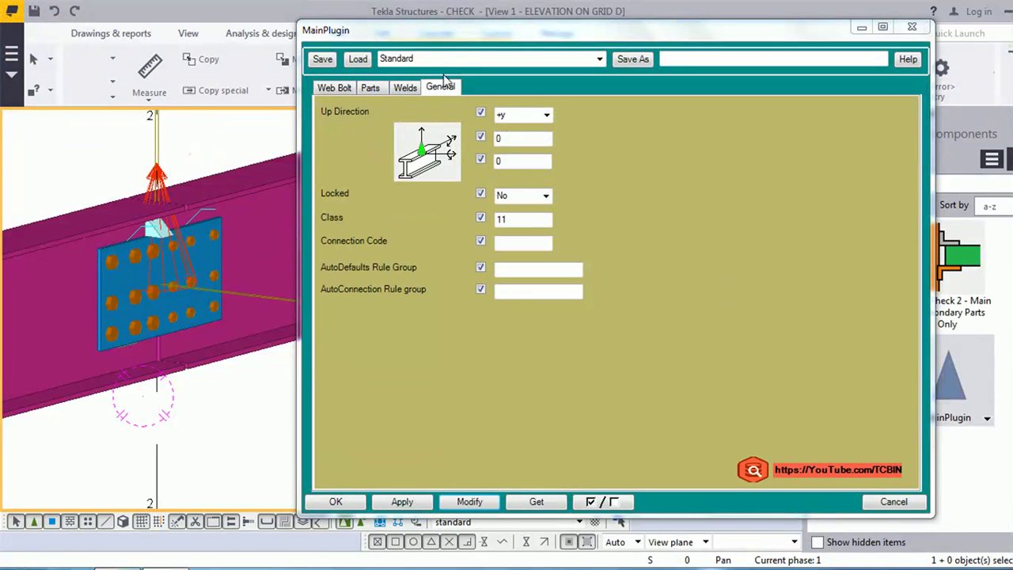
pyautogui.click(546, 115)
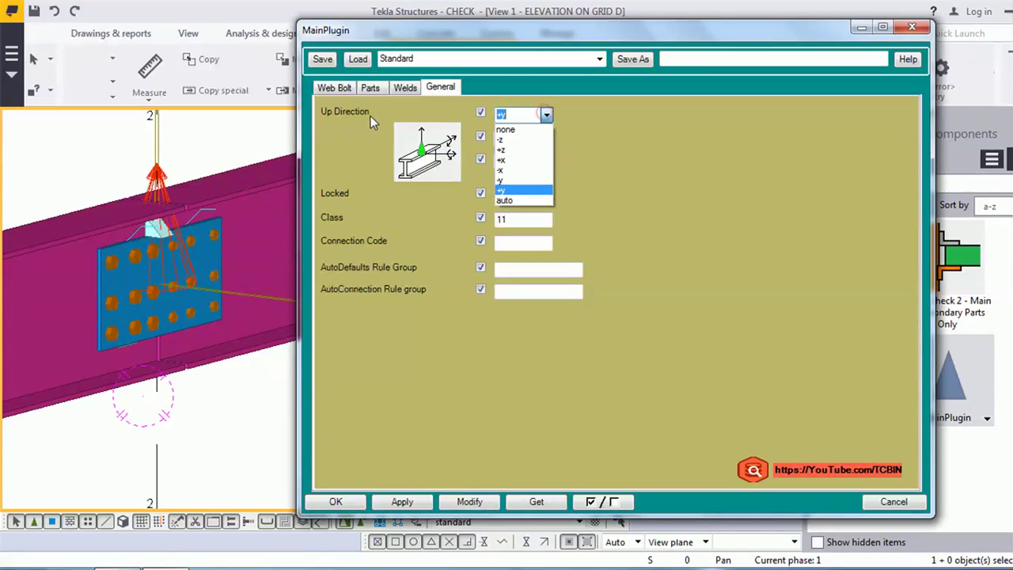
pyautogui.click(501, 190)
pyautogui.click(545, 195)
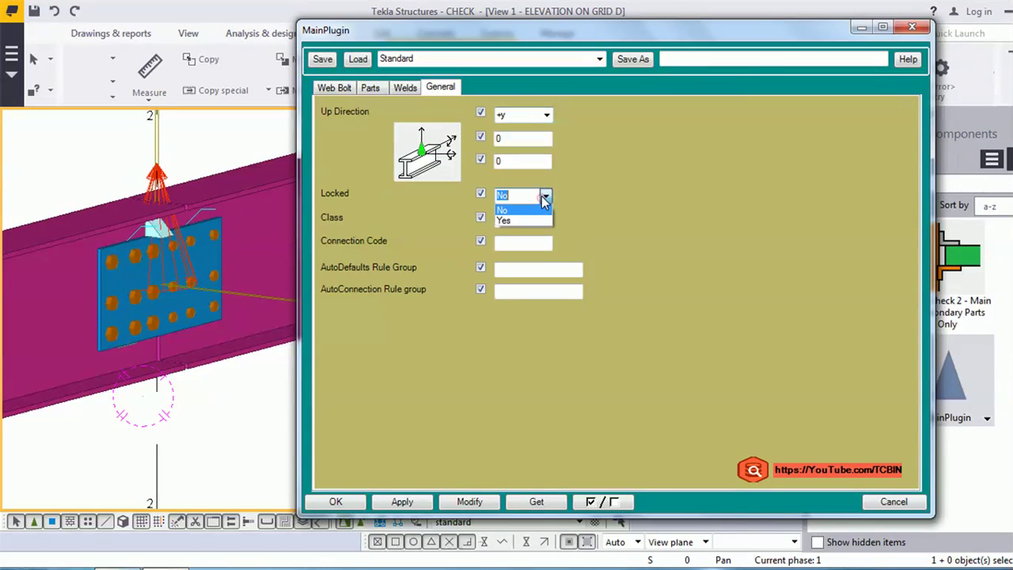
pyautogui.click(448, 204)
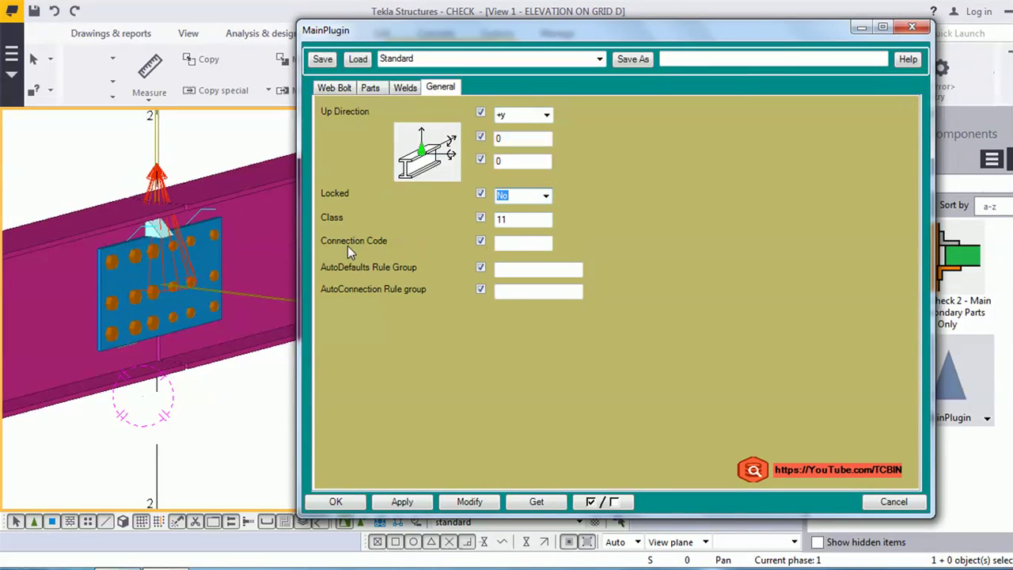
pyautogui.click(520, 246)
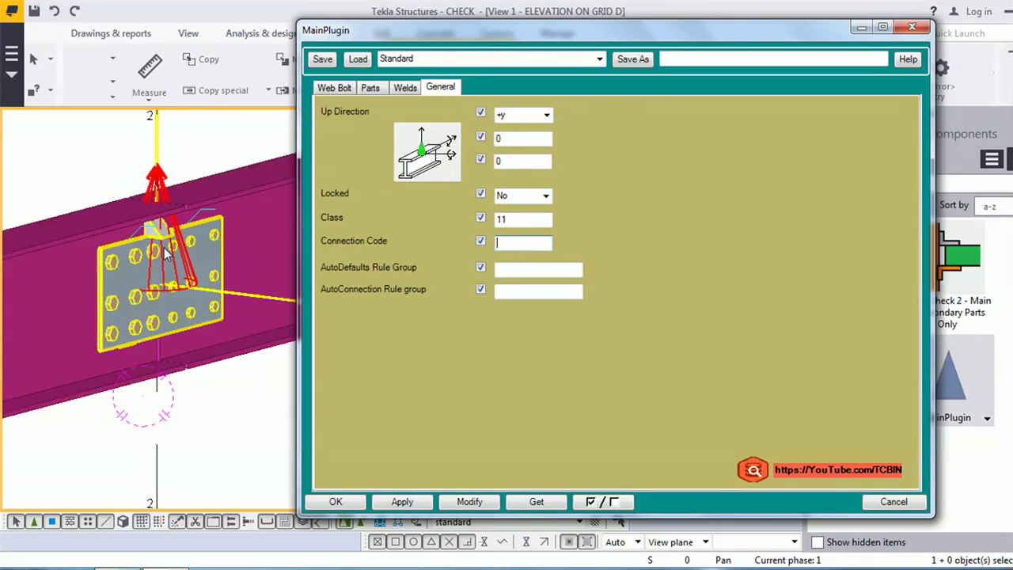
pyautogui.hotkey('ctrl', 'p')
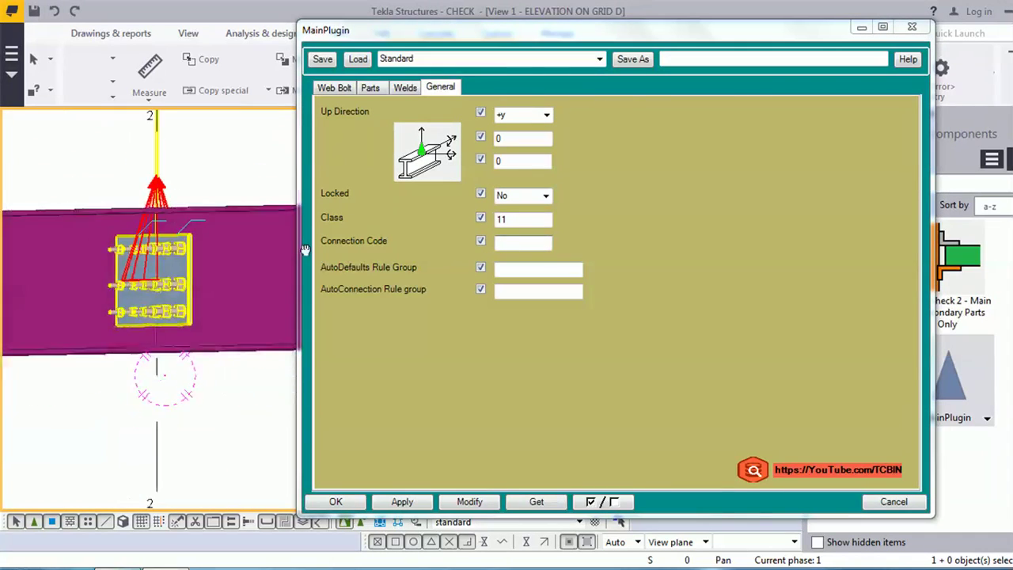
pyautogui.hotkey('ctrl', 'p')
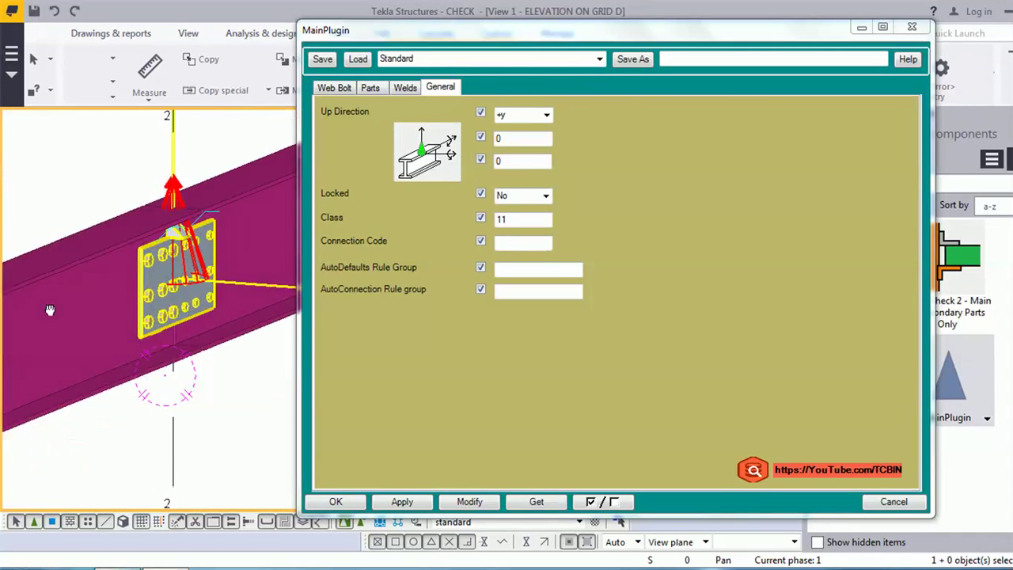
# - Save the splice settings under the name SAVE CON and choose that saved set from the list of settings files
pyautogui.click(331, 88)
pyautogui.click(678, 58)
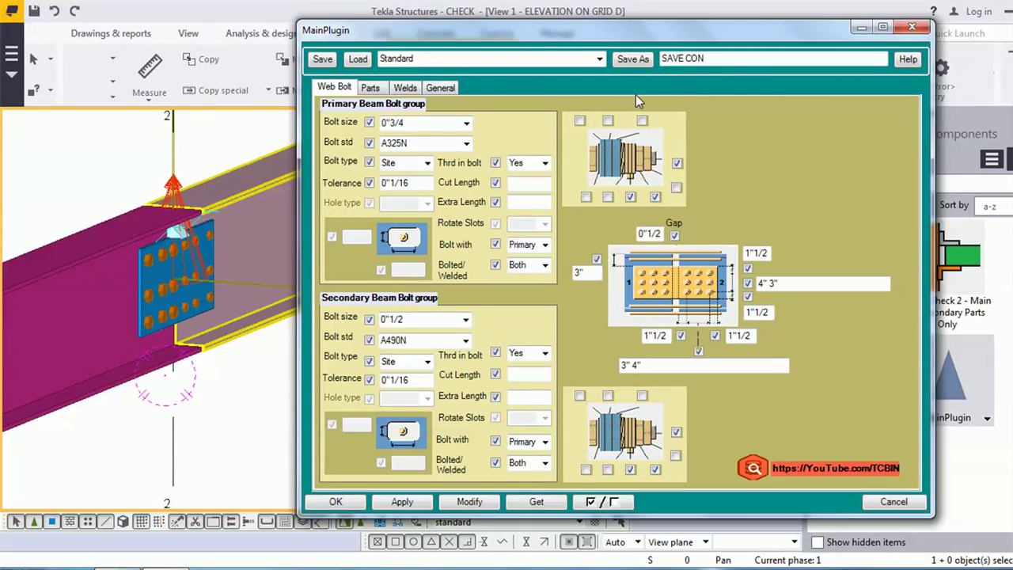
pyautogui.click(625, 61)
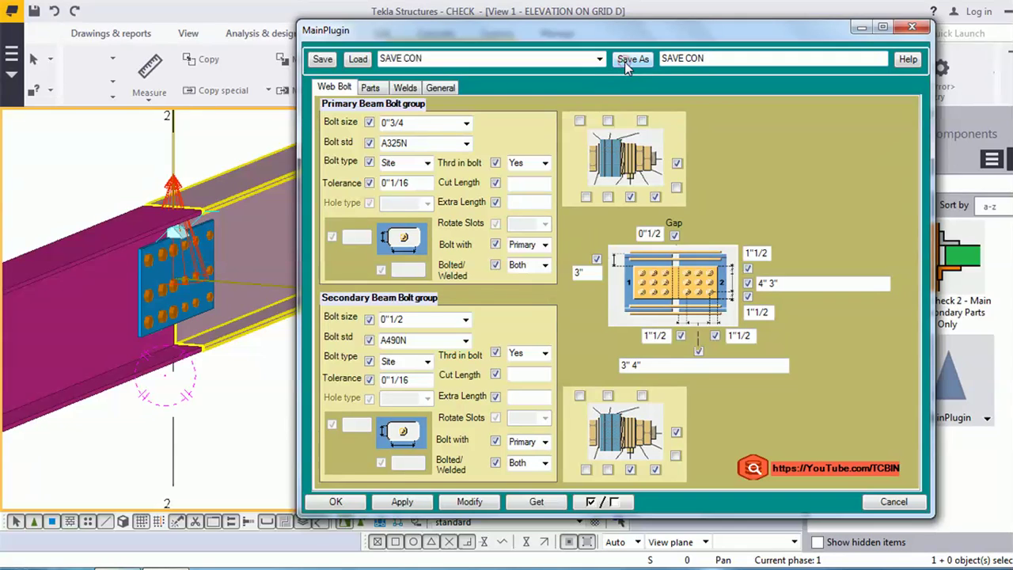
pyautogui.click(573, 64)
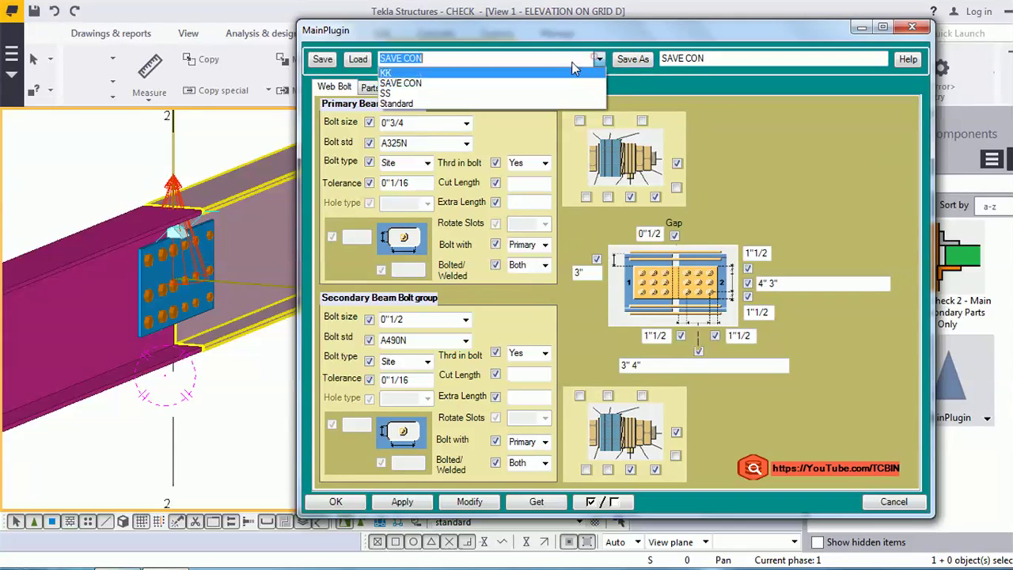
pyautogui.click(434, 83)
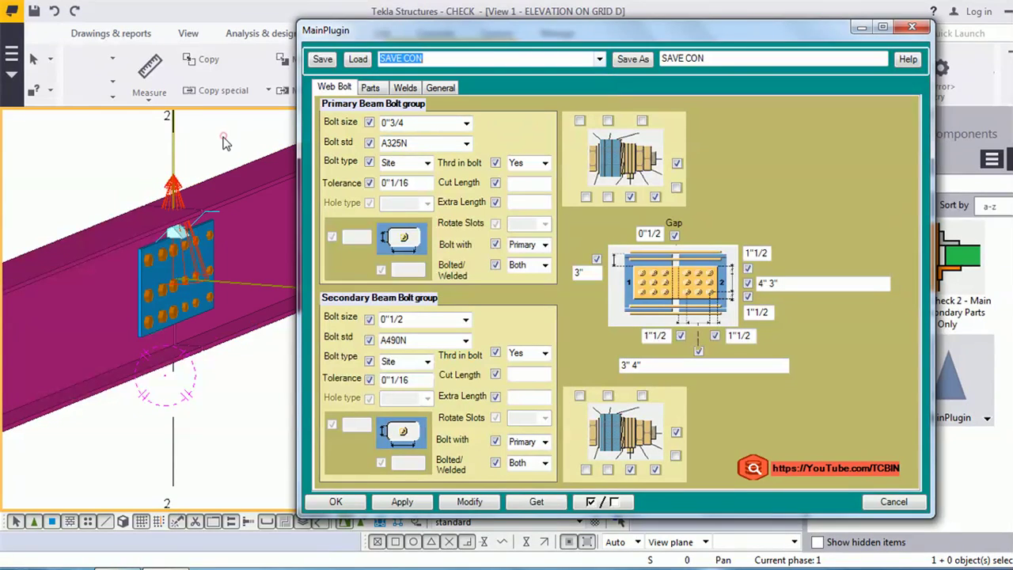
pyautogui.rightClick(225, 136)
pyautogui.click(252, 151)
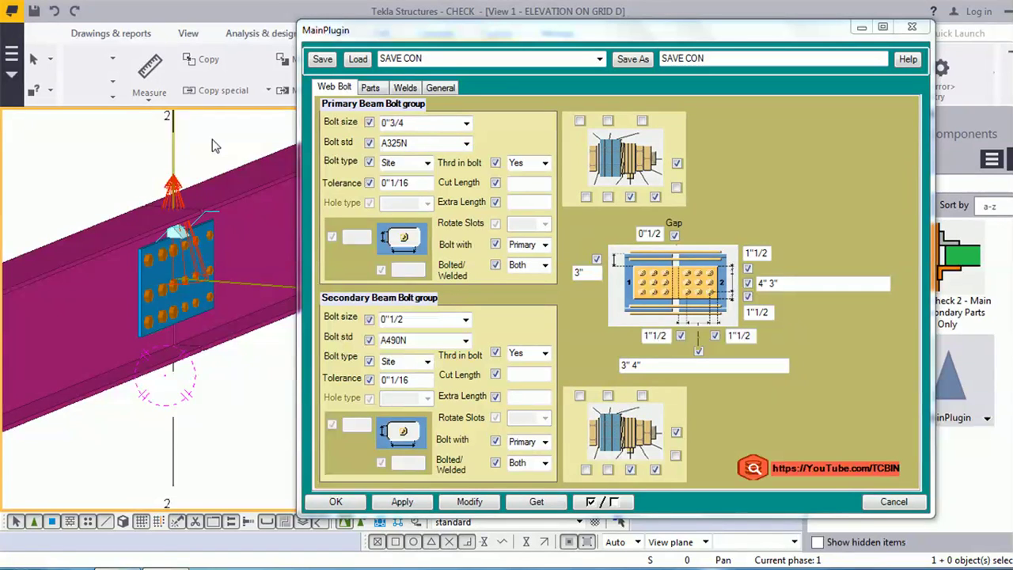
pyautogui.keyDown('ctrl'); pyautogui.moveTo(212, 145); pyautogui.dragTo(60, 391, button='middle'); pyautogui.keyUp('ctrl')
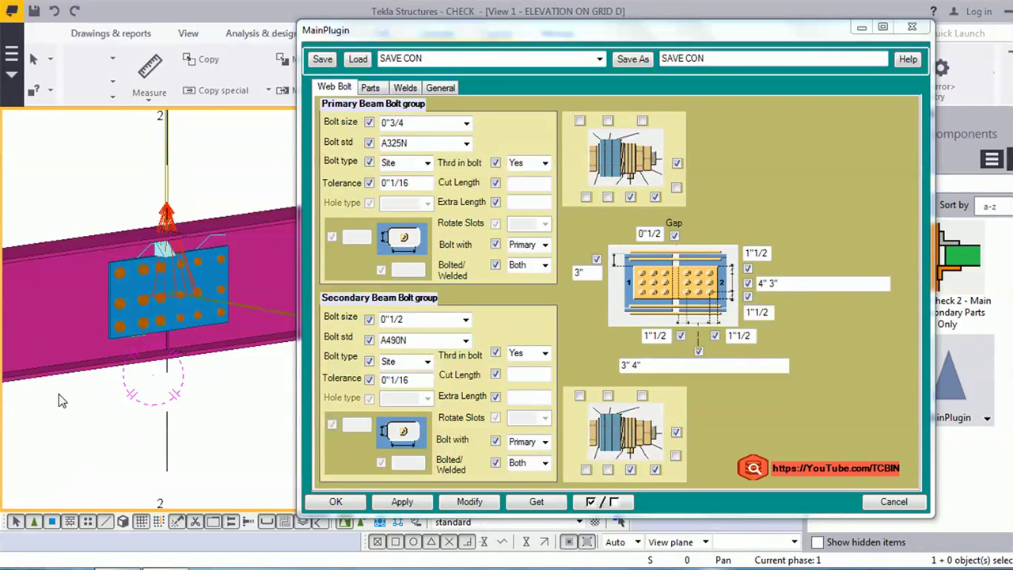
pyautogui.keyDown('ctrl'); pyautogui.moveTo(156, 409); pyautogui.dragTo(114, 410, button='middle'); pyautogui.keyUp('ctrl')
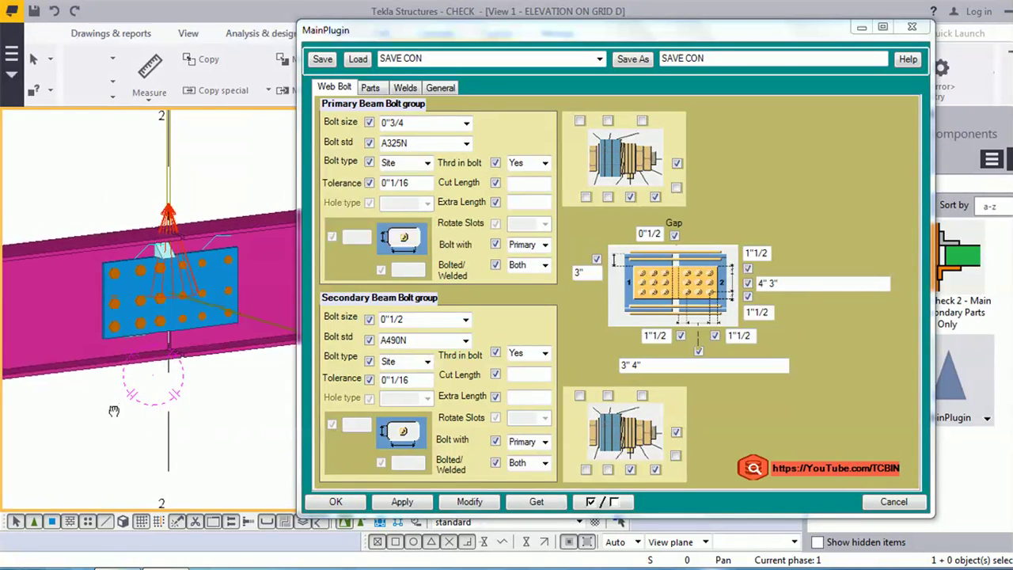